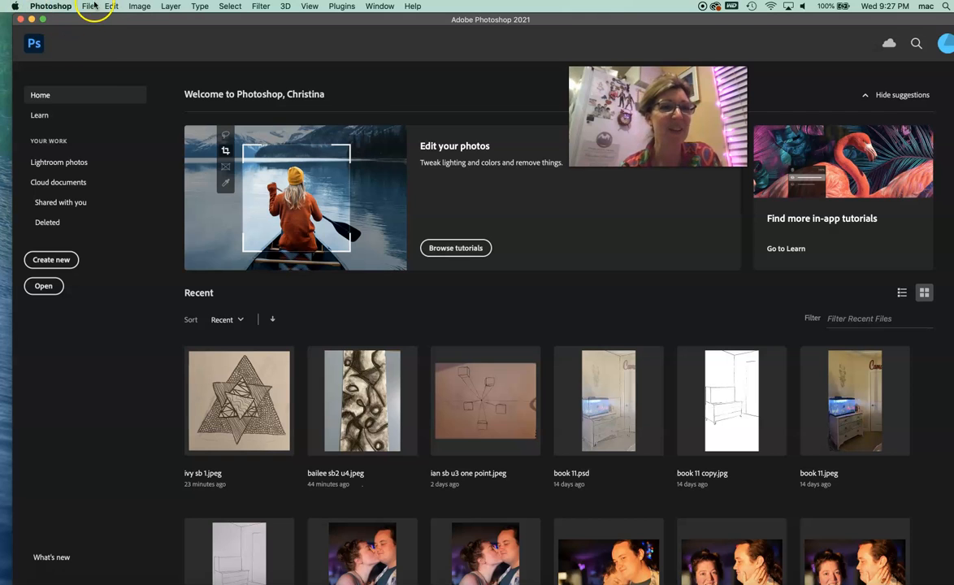
Step: Open the student's "sb2 u4" charcoal drawing JPEG from the Unit 4-Drawing folder
click(87, 6)
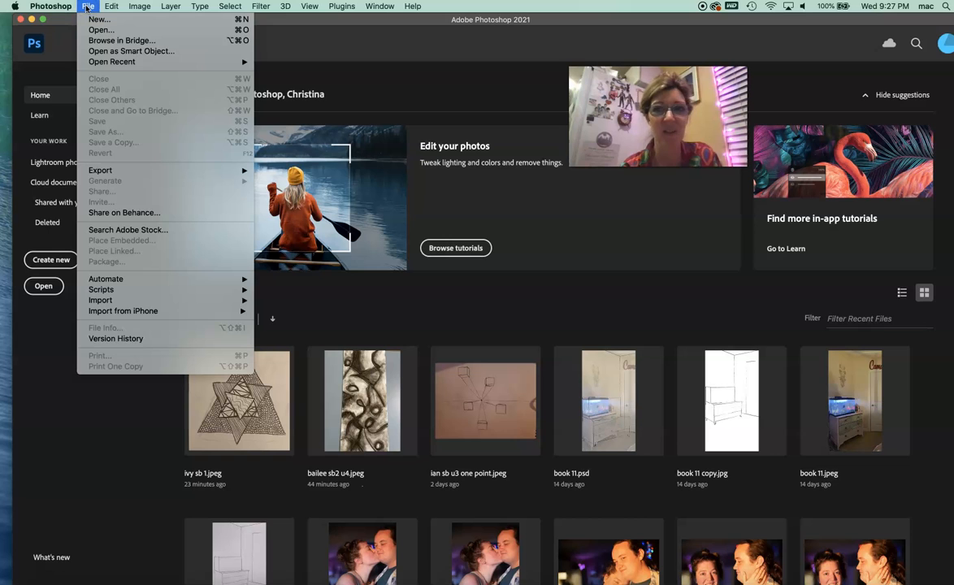
click(99, 29)
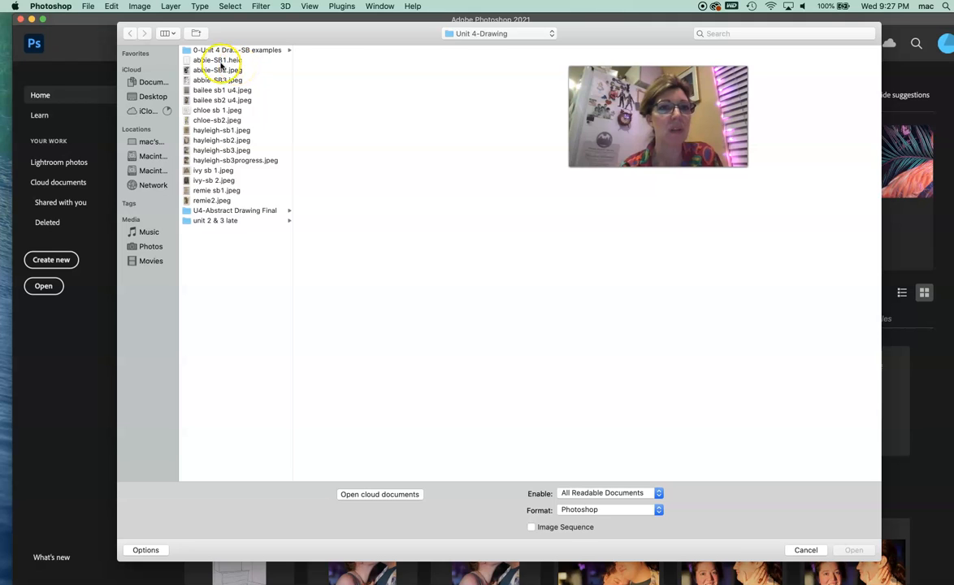
click(226, 91)
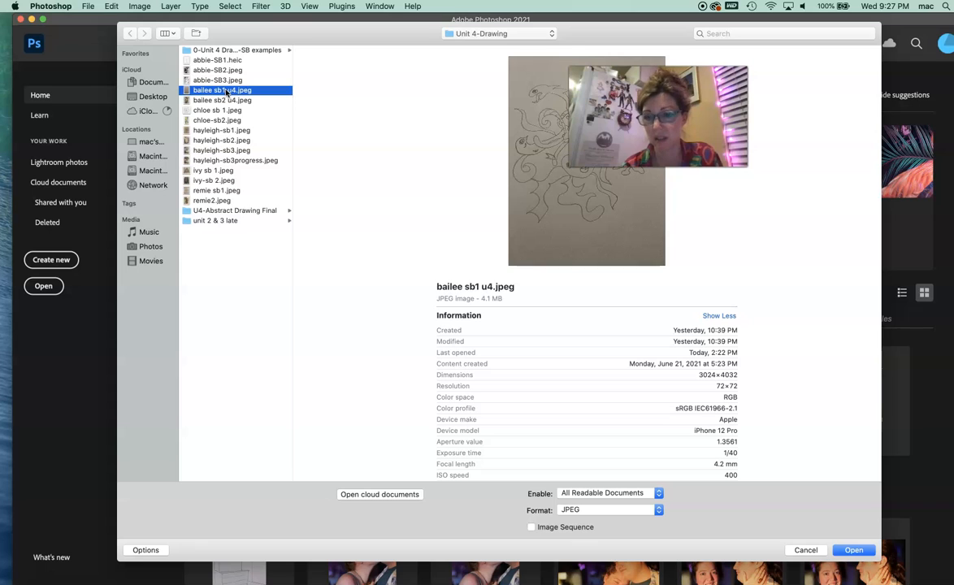
key(Down)
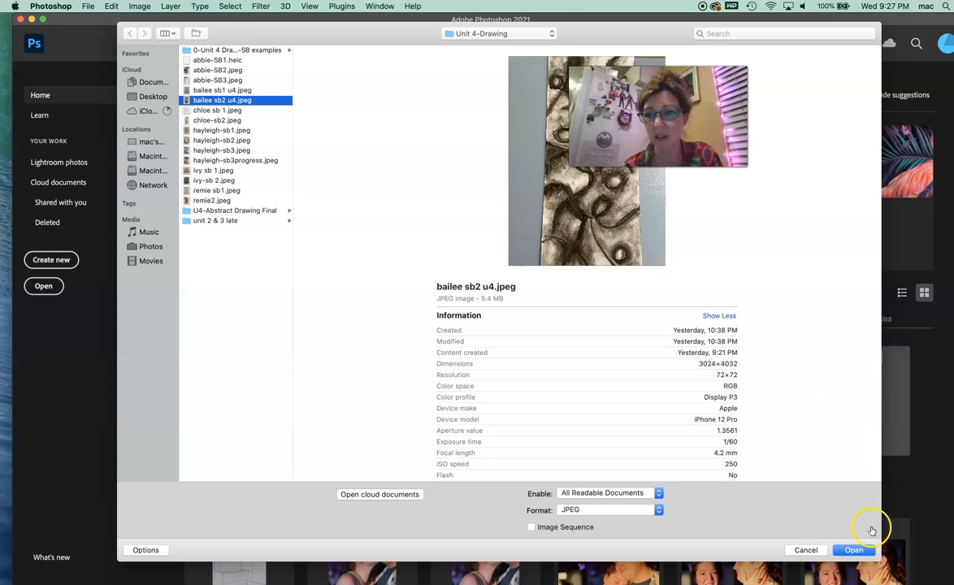
click(859, 550)
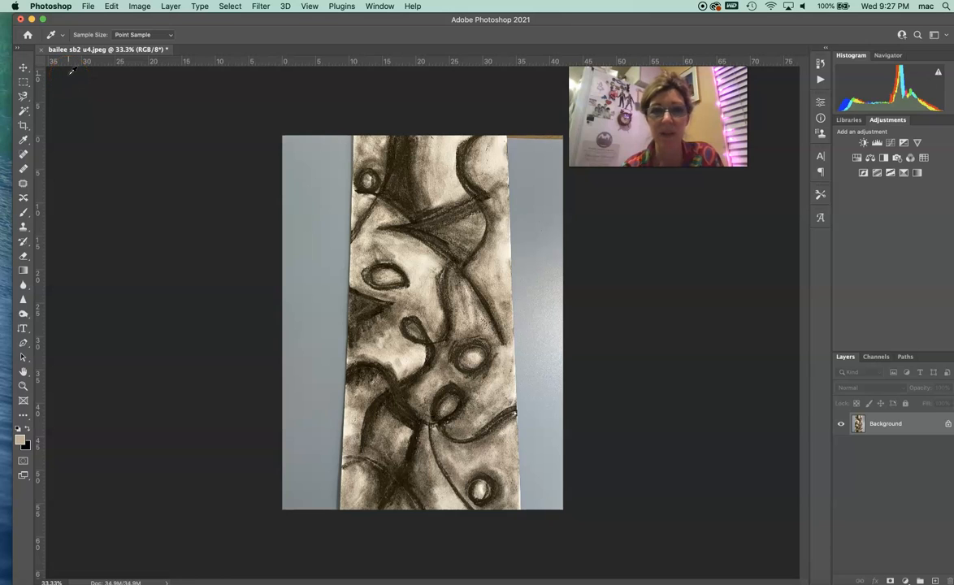
Step: Crop away the blue background on both sides of the drawing, keeping the full height and the drawing's widest edges
click(24, 125)
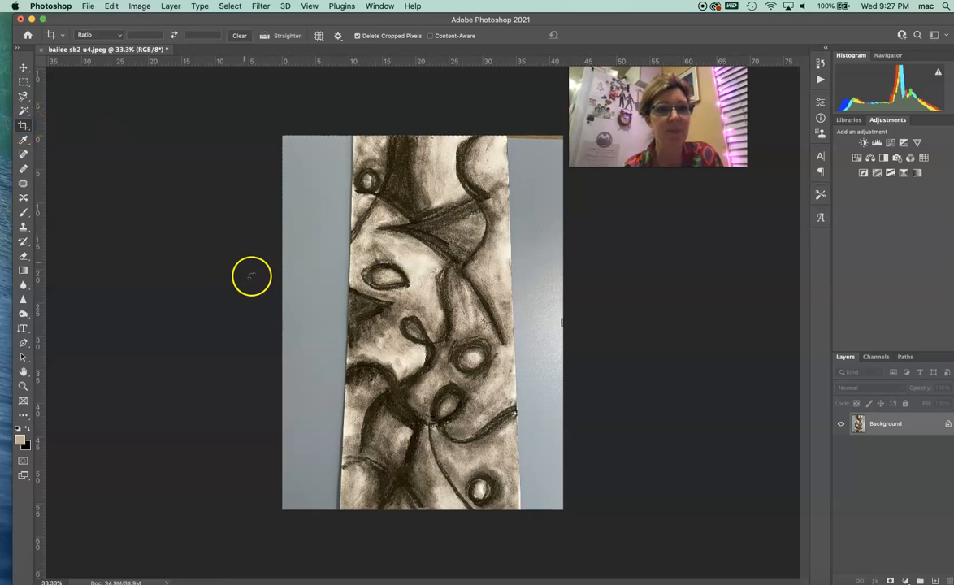
click(321, 145)
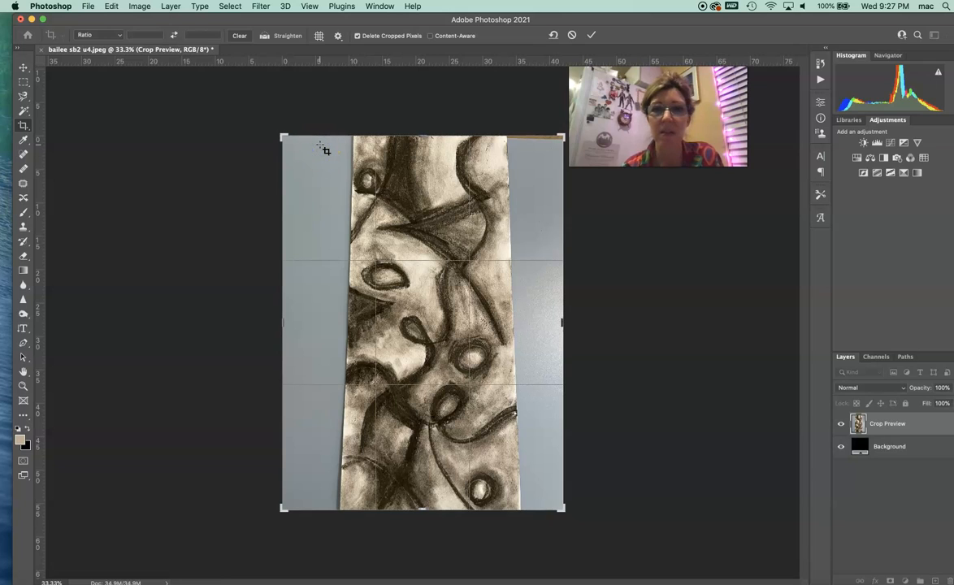
drag(282, 324, 310, 326)
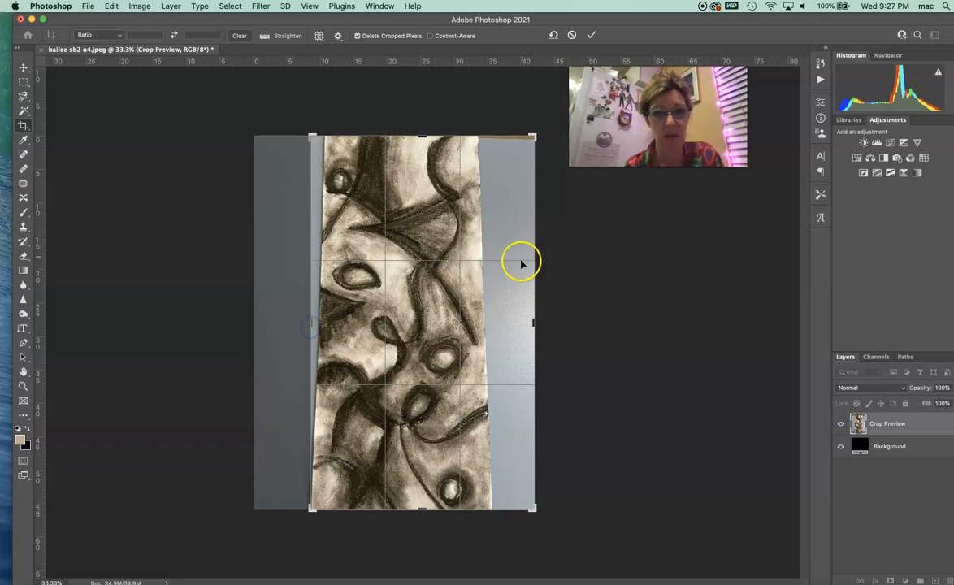
drag(533, 325, 511, 323)
key(super+r)
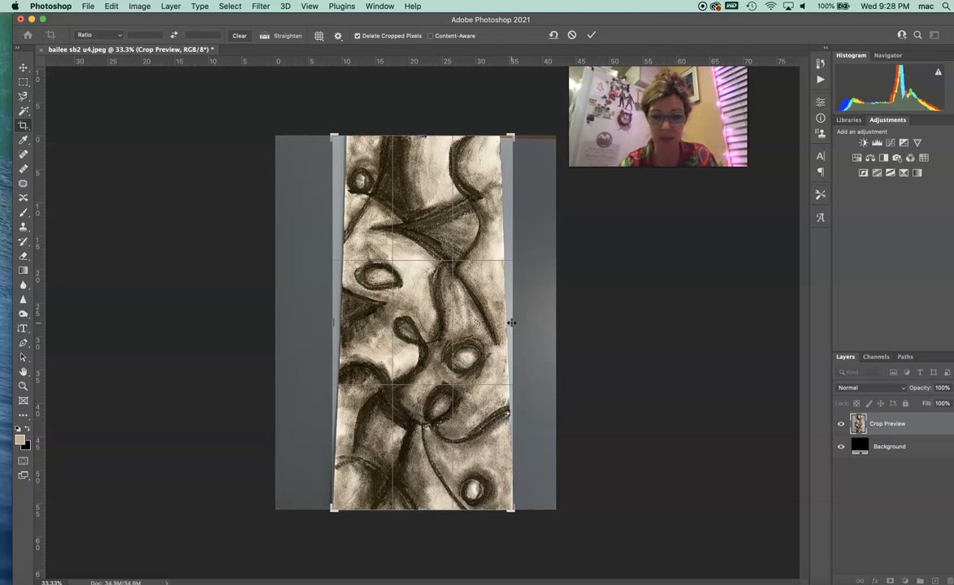
key(super+plus)
key(super+plus)
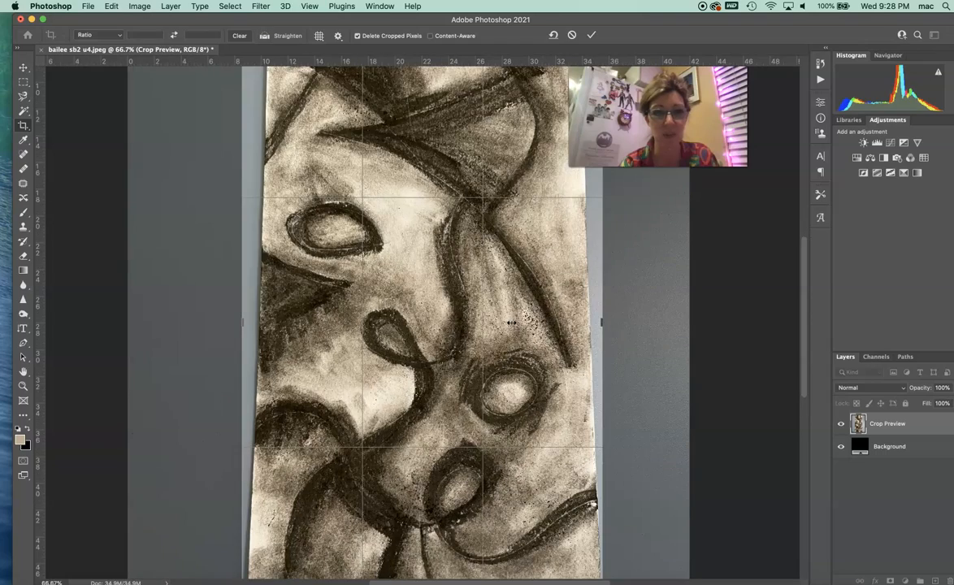
key(super+plus)
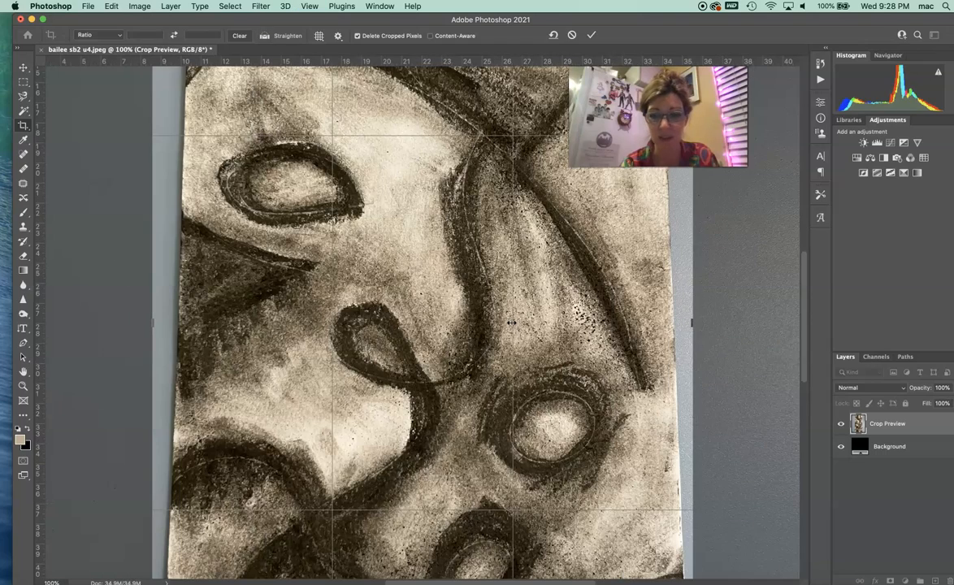
key(super+minus)
key(super+minus)
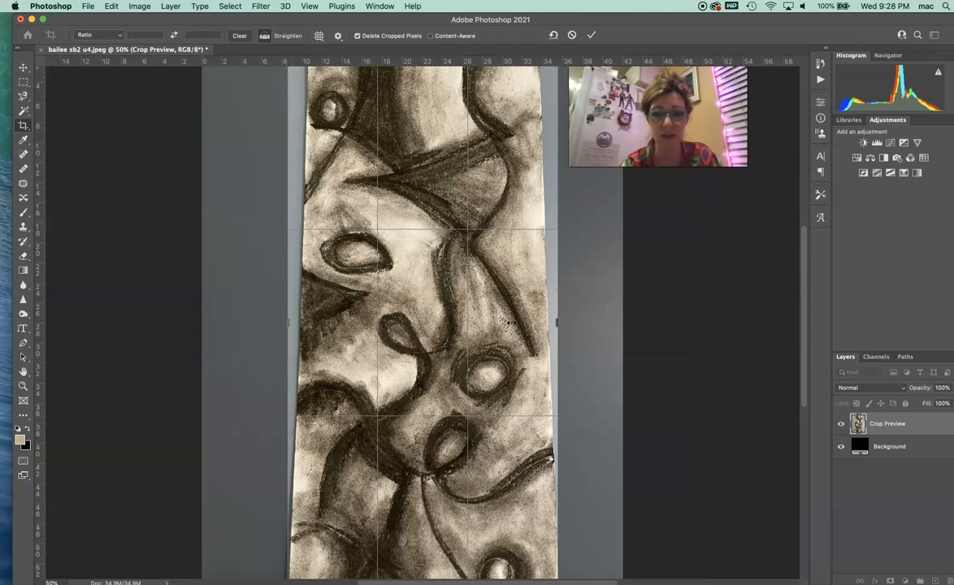
key(super+minus)
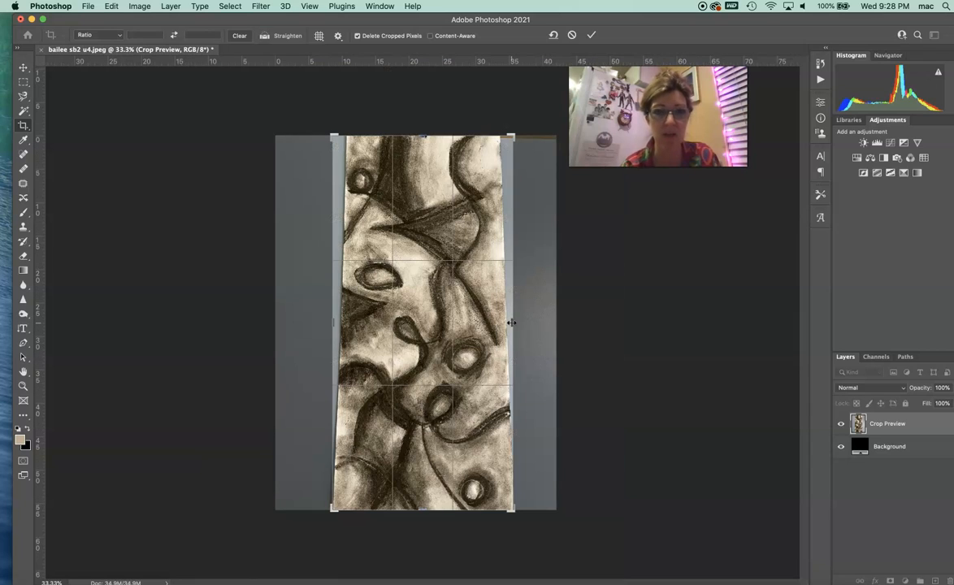
click(755, 267)
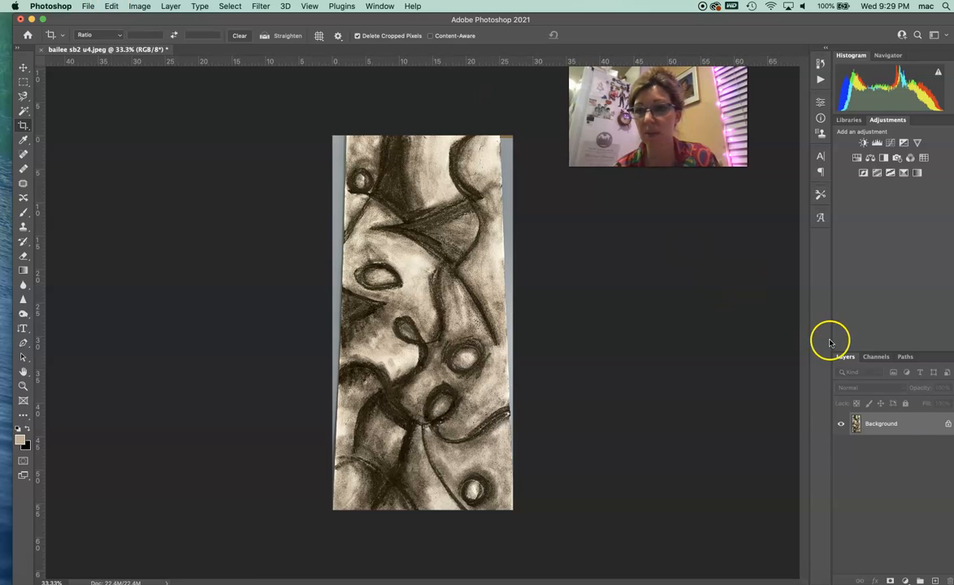
Step: Unlock the background as Layer 0 and widen its upper edge with a Perspective transform until the drawing fills the canvas
click(939, 427)
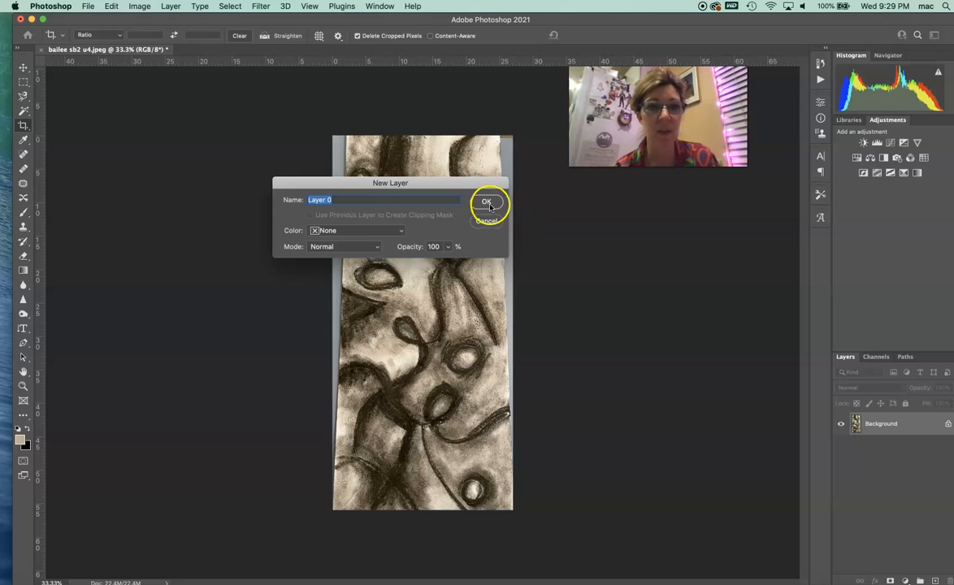
click(488, 204)
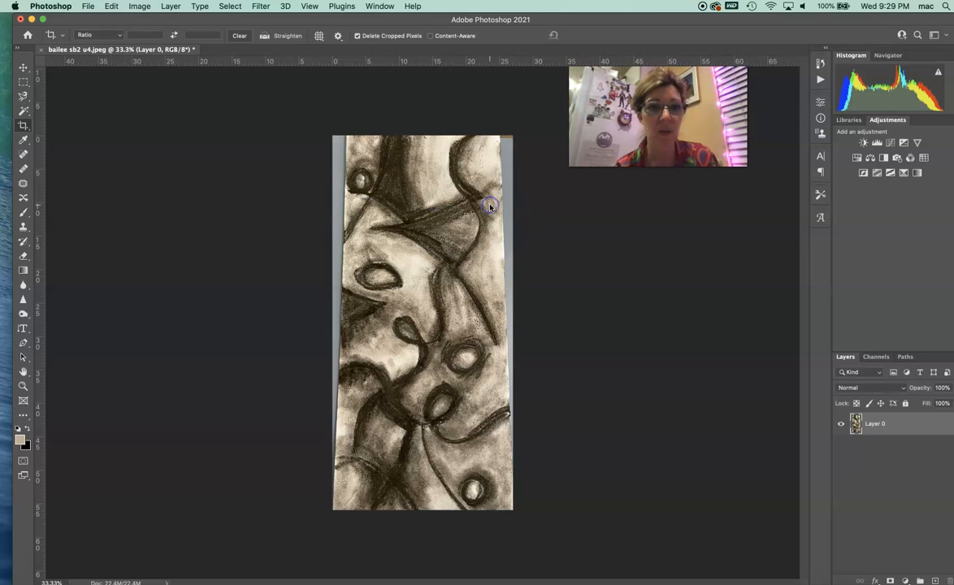
click(111, 7)
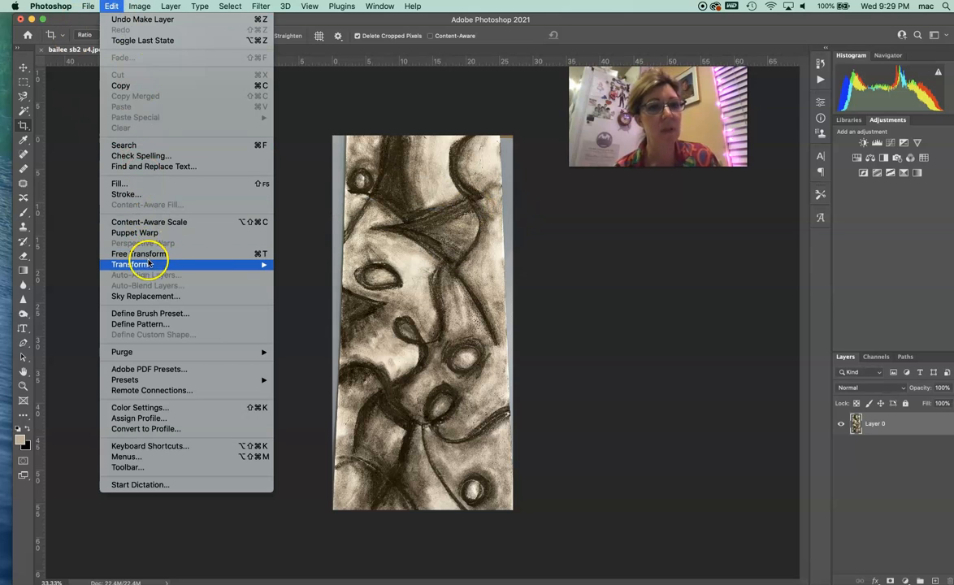
mouse_move(149, 263)
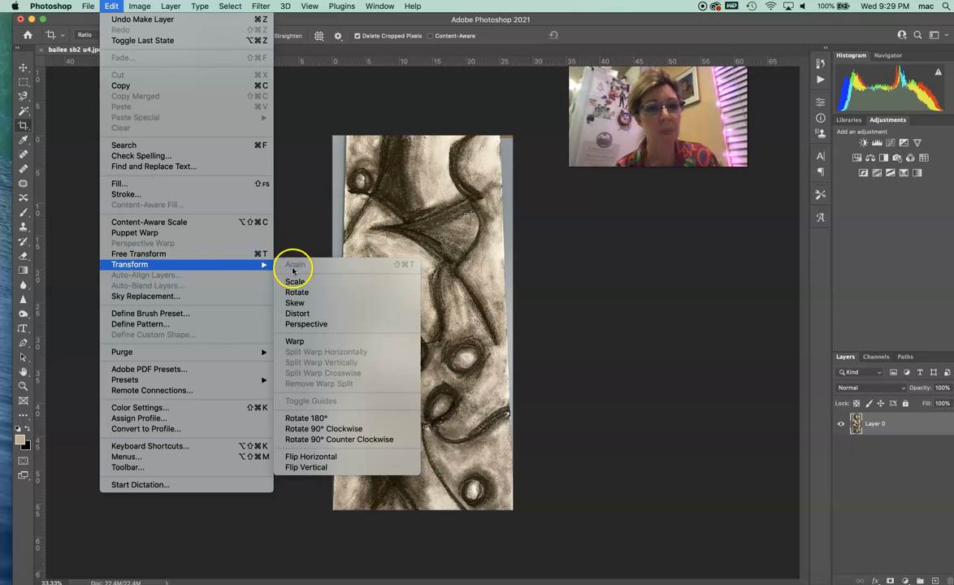
click(307, 321)
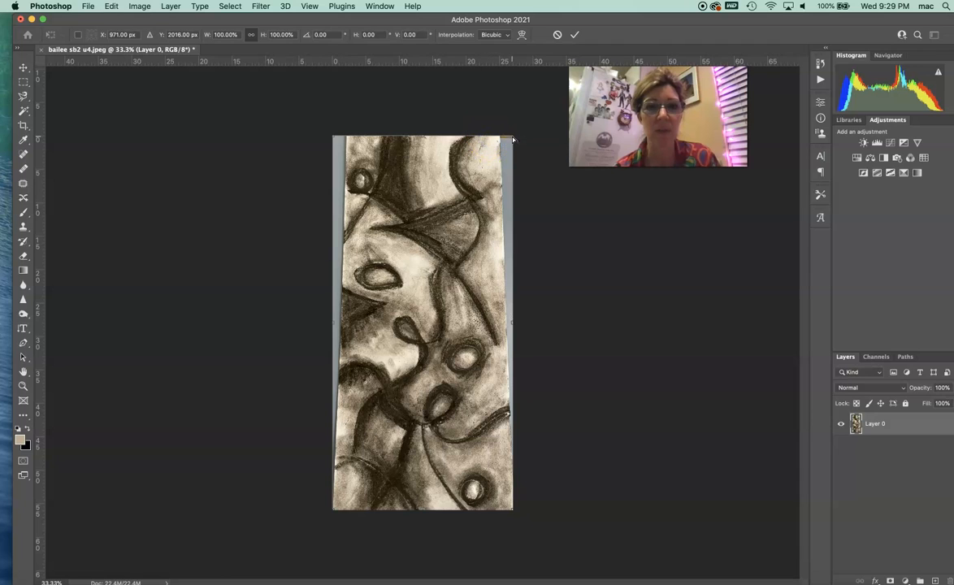
drag(512, 139, 533, 140)
key(Escape)
key(c)
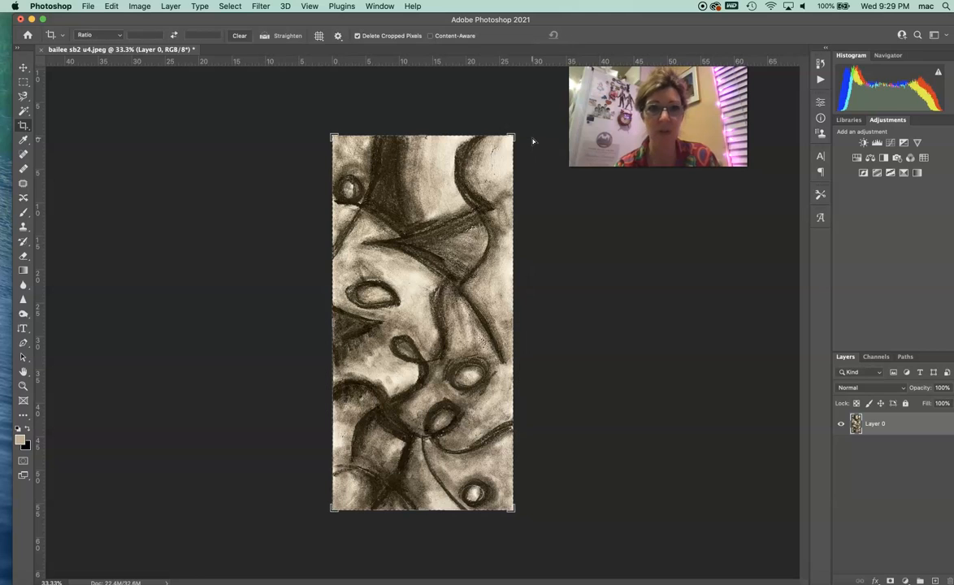
click(23, 66)
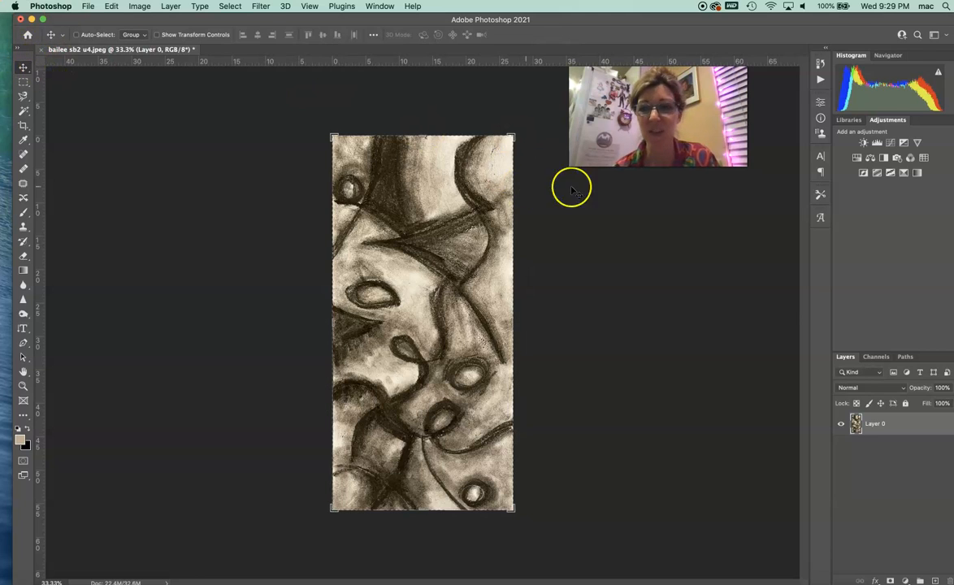
click(905, 424)
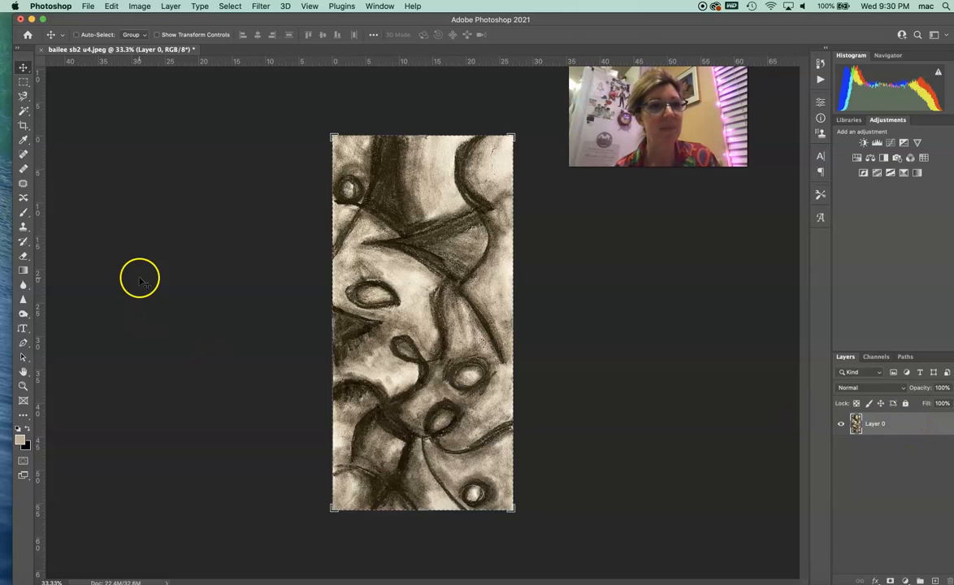
click(25, 140)
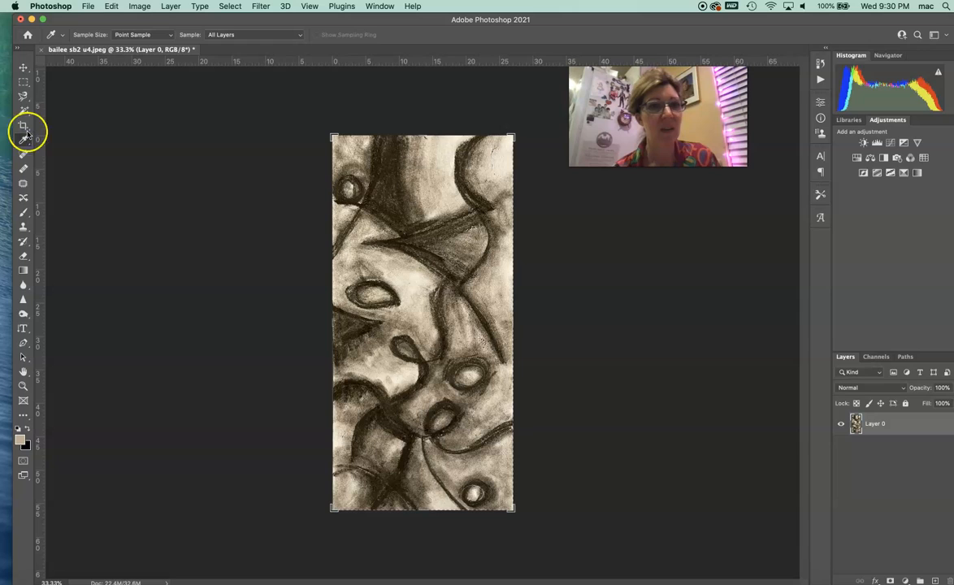
click(23, 69)
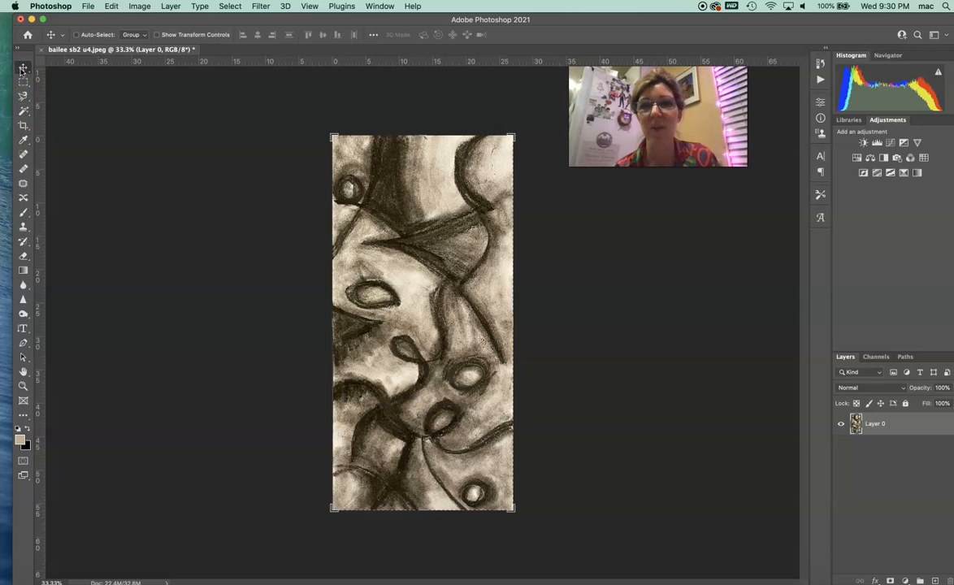
click(23, 69)
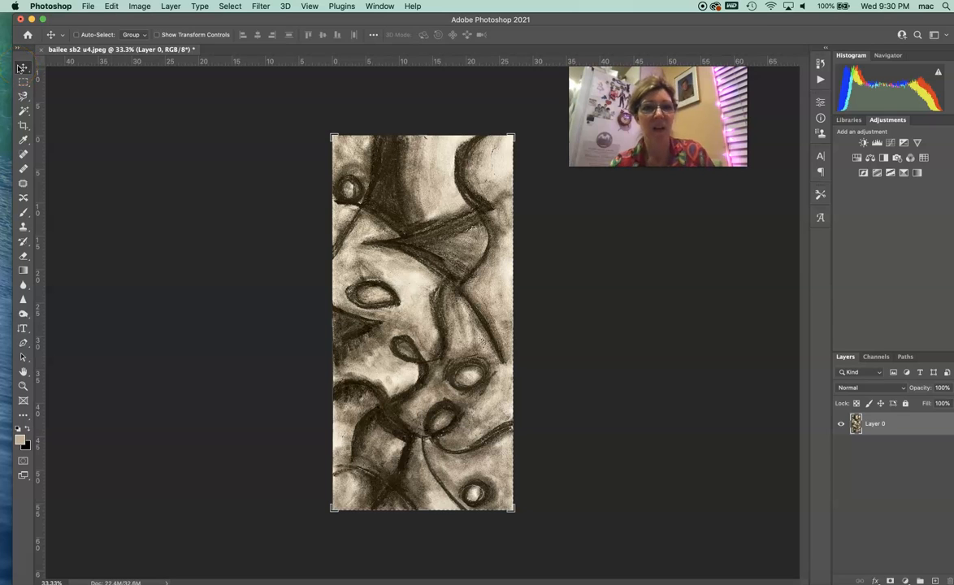
Step: Start saving the image under a new name made of the artist's initial and surname followed by "_final_charcoal"
click(87, 6)
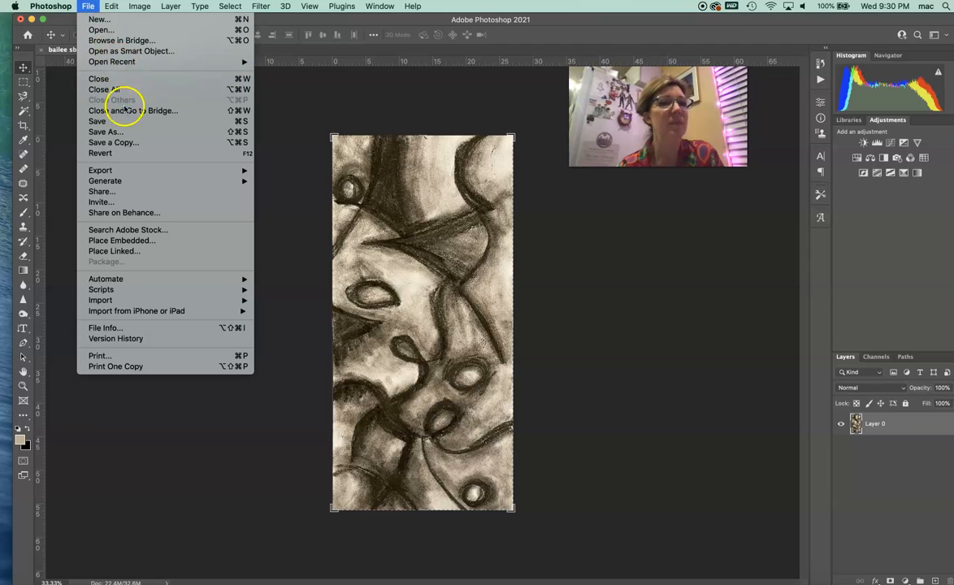
click(121, 133)
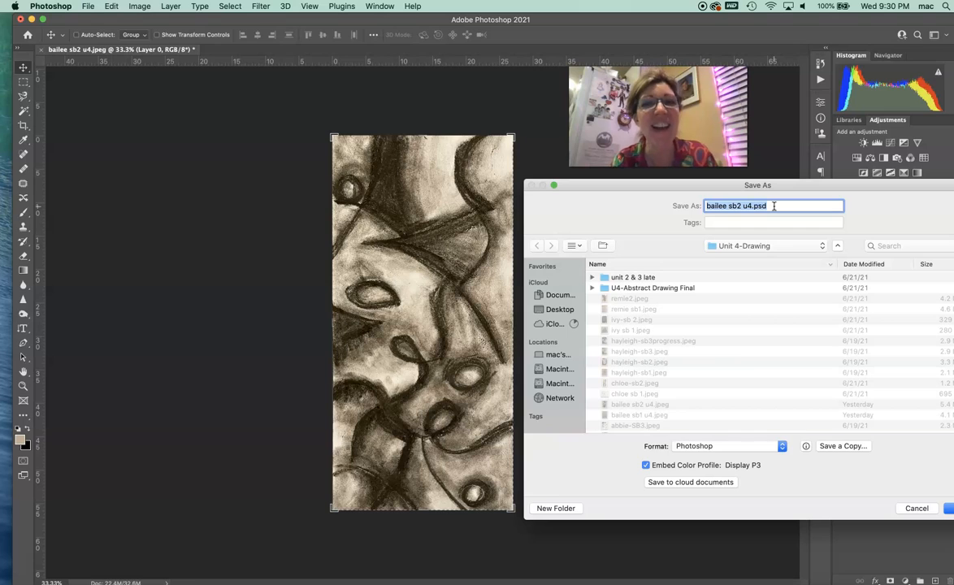
text(t)
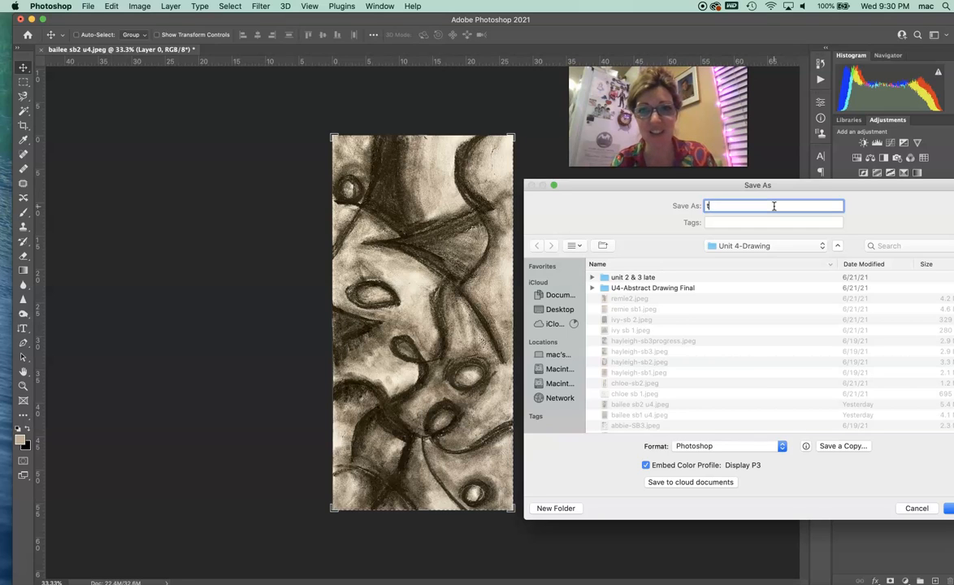
text(_edmonds_final)
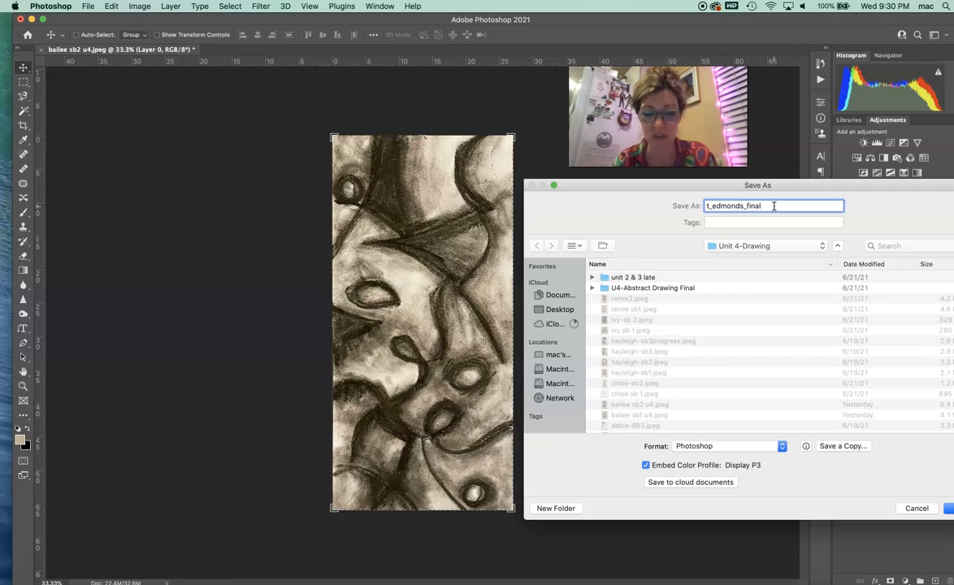
text(_charco)
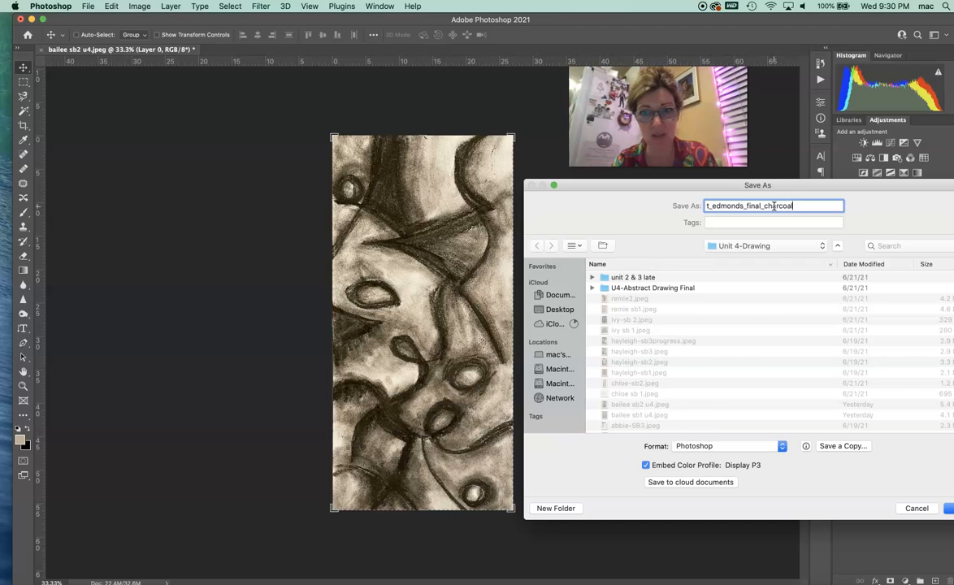
text(al)
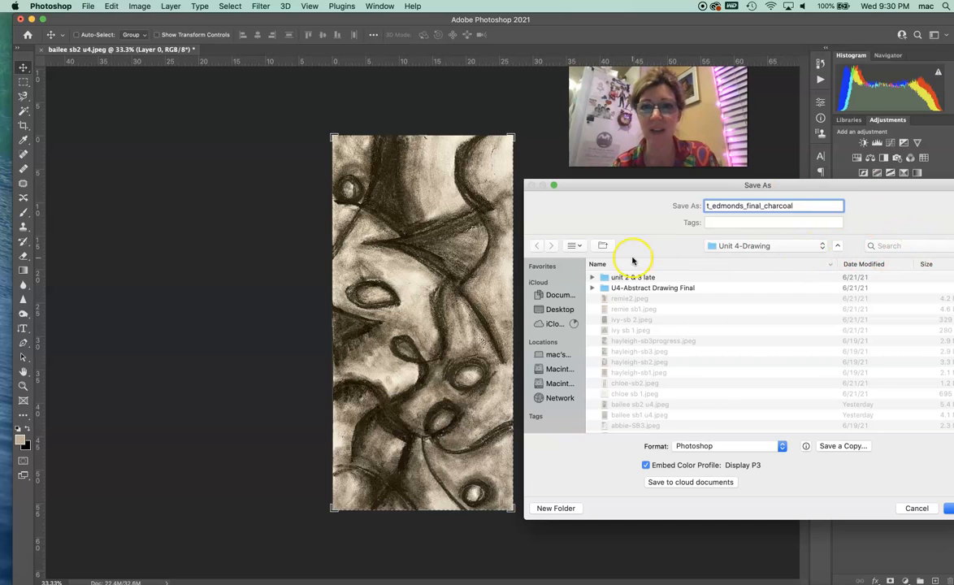
Step: Choose the Desktop as the save location and check the available file formats
click(559, 309)
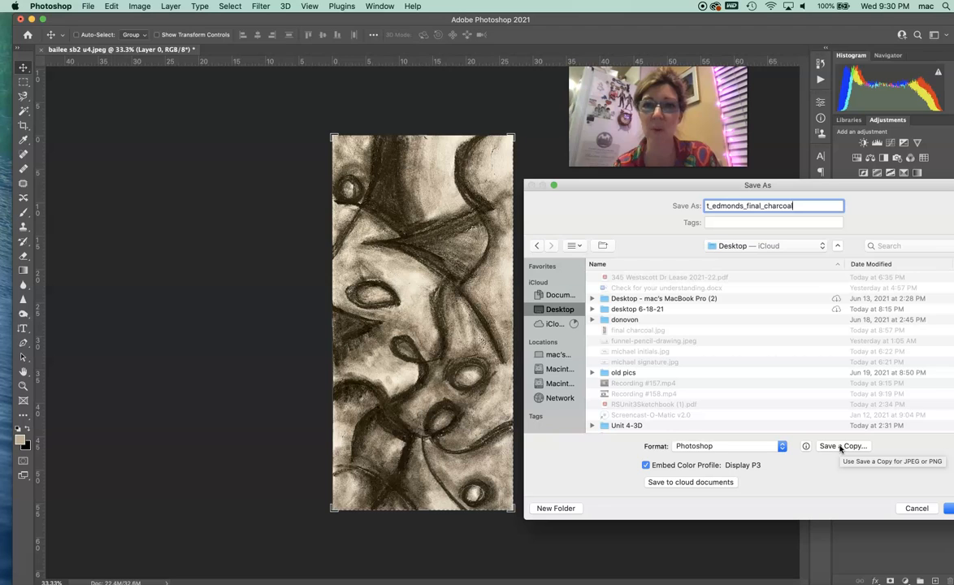
click(745, 449)
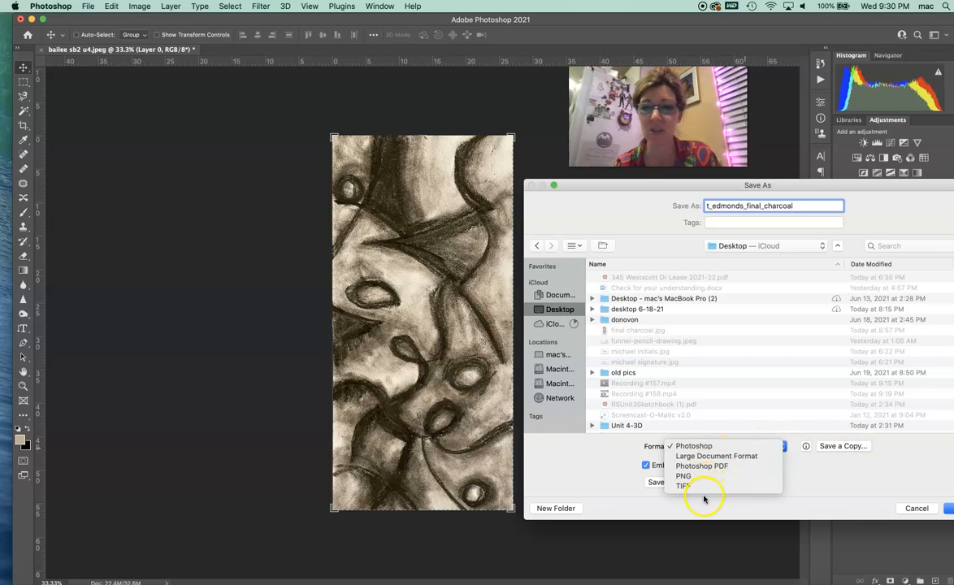
click(869, 472)
Step: Switch to saving a copy of the image and set its format to JPEG
click(843, 446)
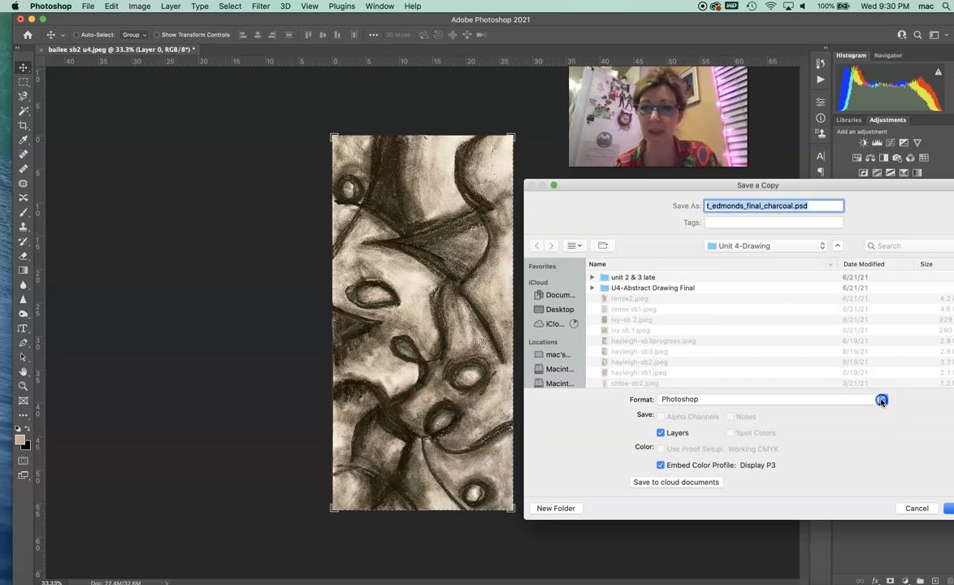
click(804, 397)
click(744, 469)
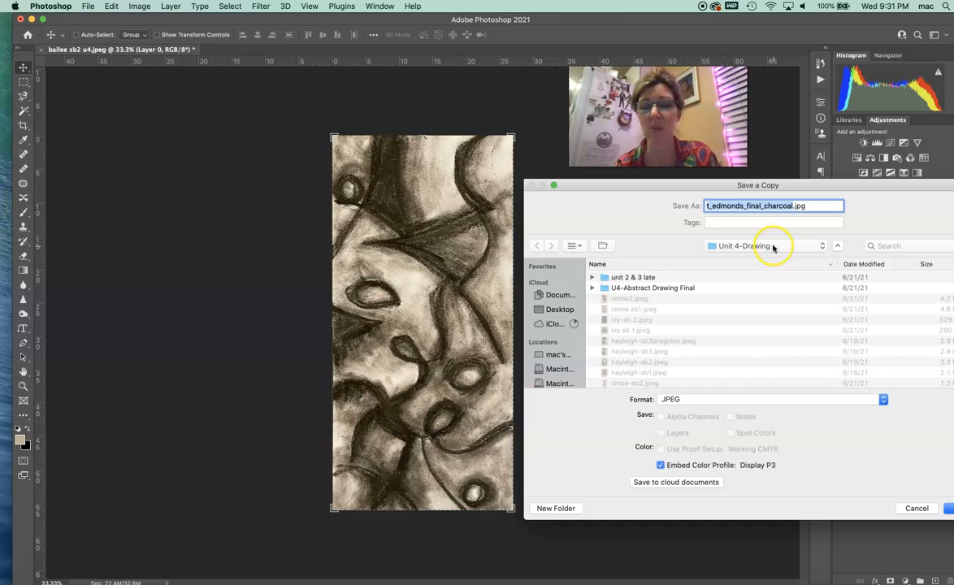
Step: Save the JPEG copy to the Desktop with the Progressive format at Maximum quality, 12
click(559, 308)
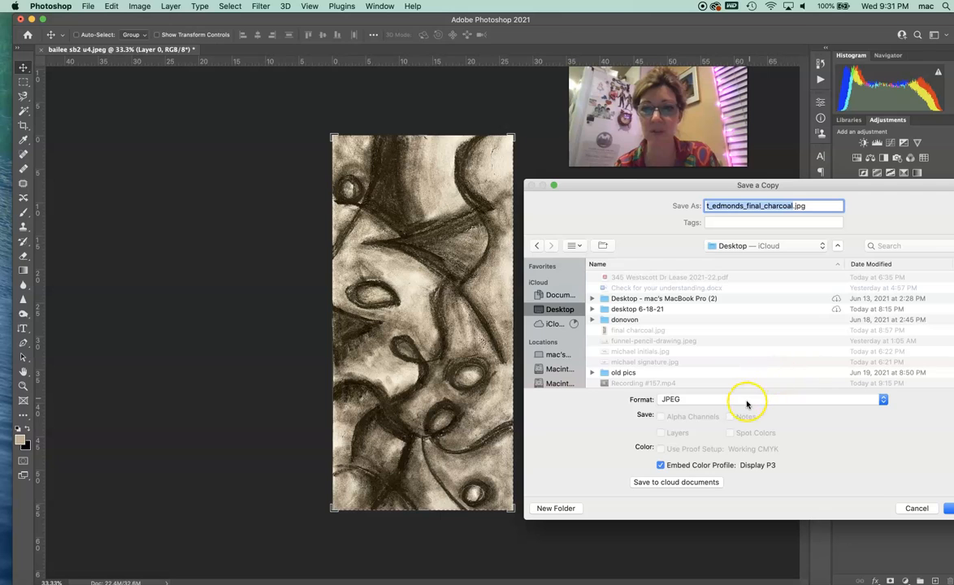
key(Return)
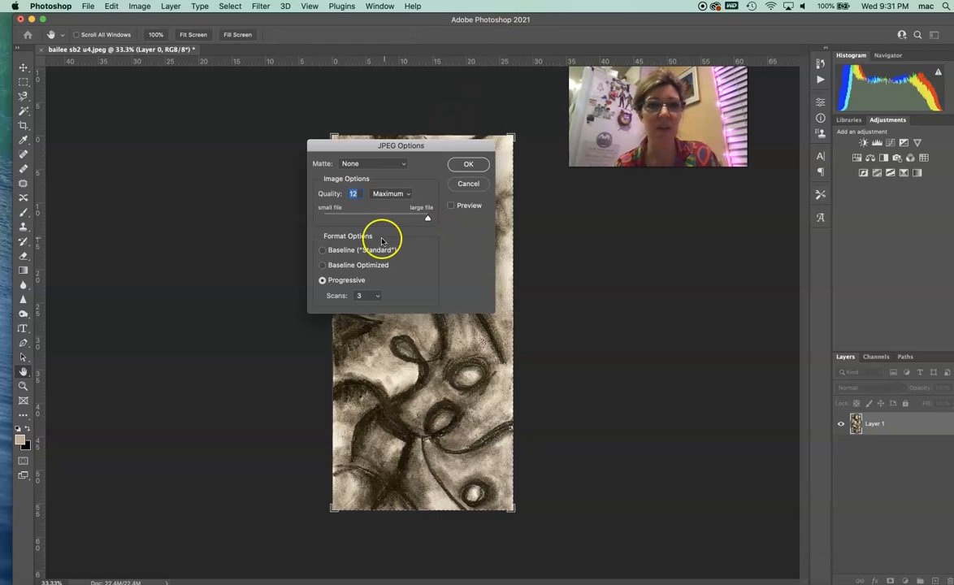
mouse_move(427, 219)
mouse_down()
mouse_move(408, 217)
mouse_move(438, 222)
mouse_up()
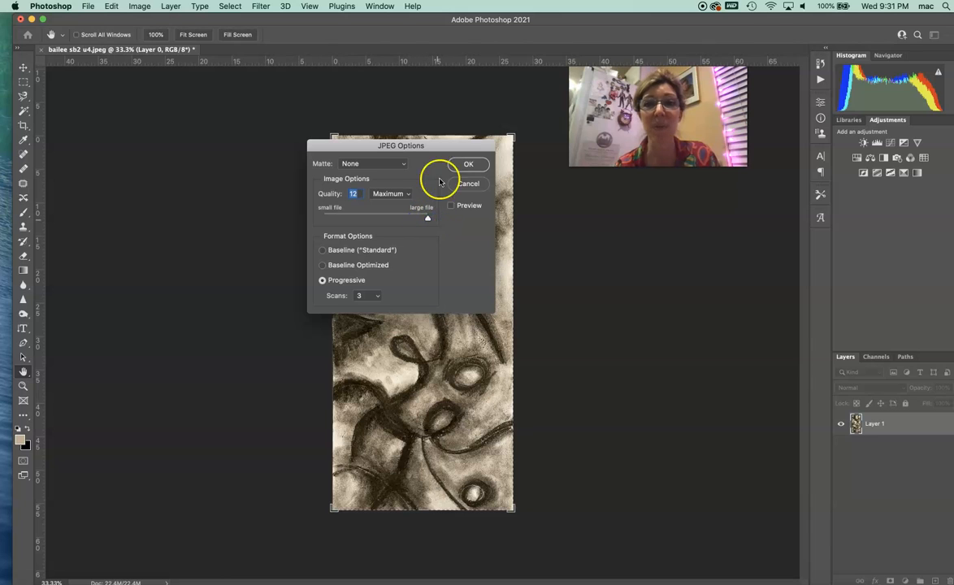
click(469, 166)
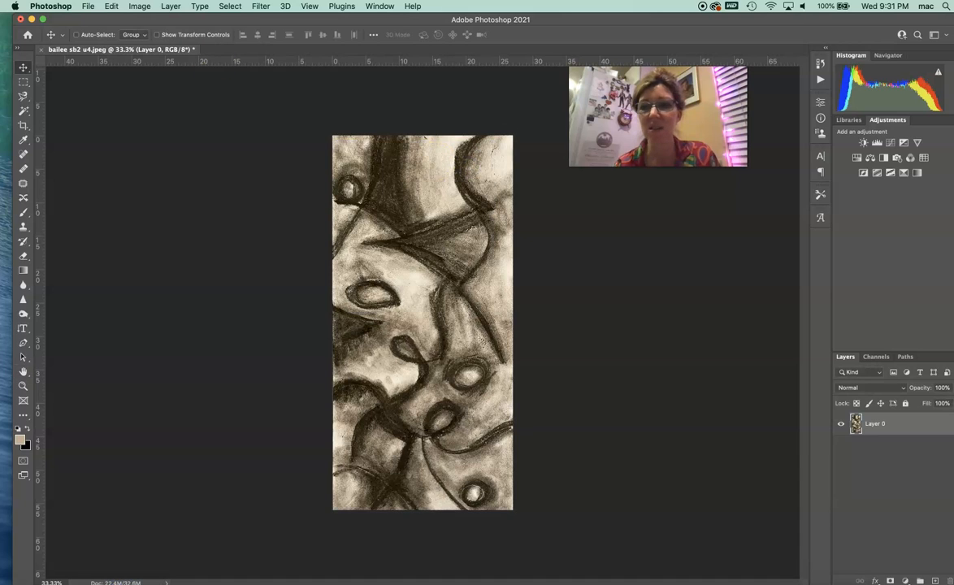
Step: Resize the image to a width of 8 inches with proportions linked, and view the drawing at 100%
click(140, 6)
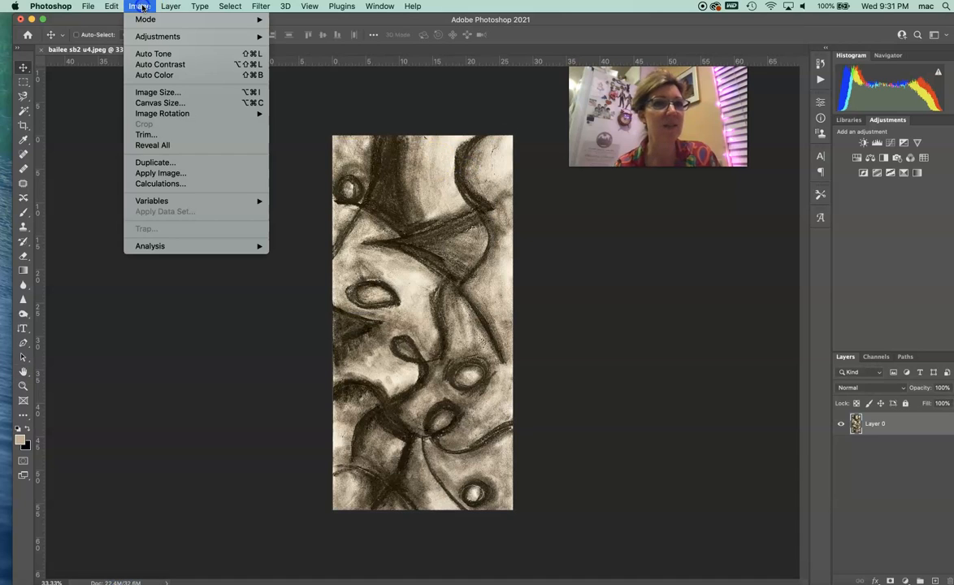
click(167, 94)
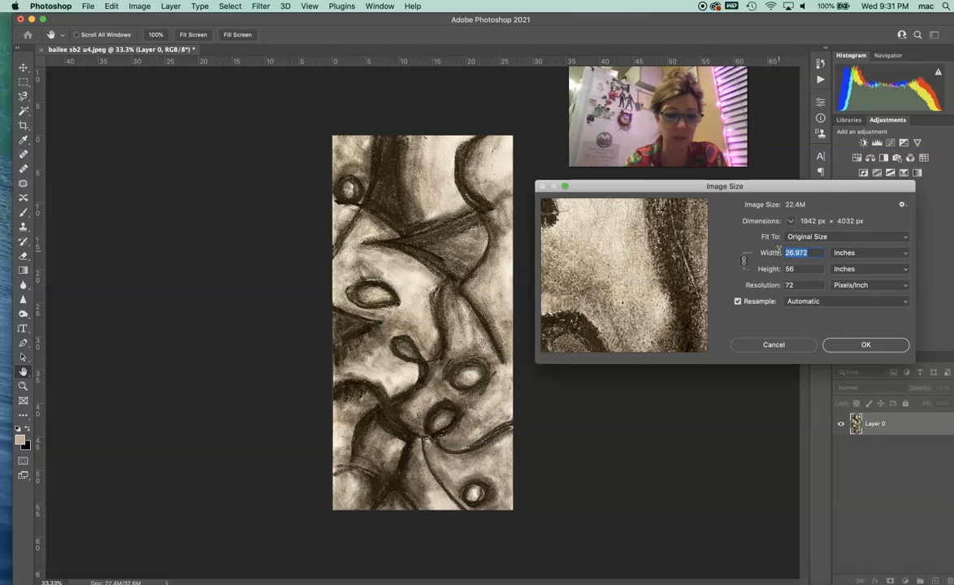
text(8)
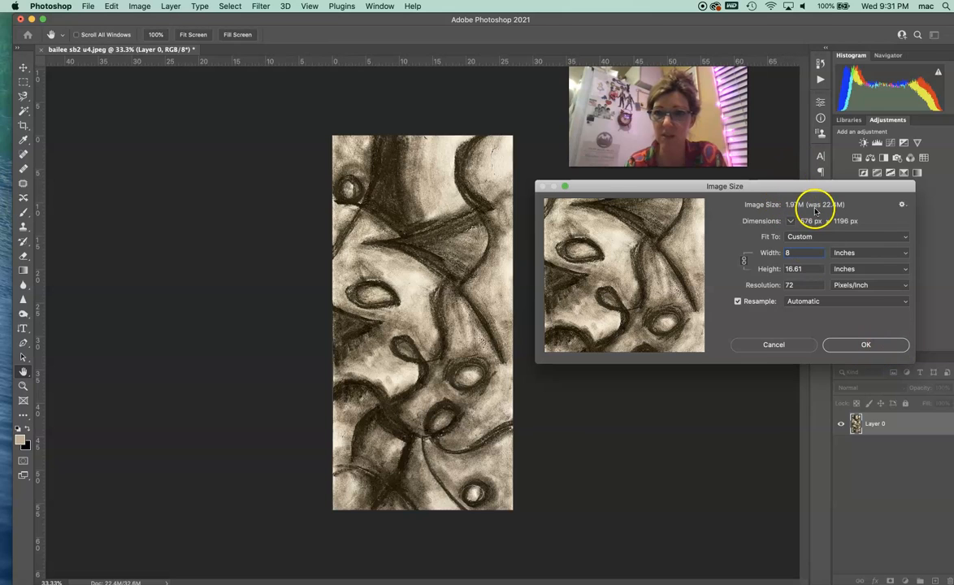
click(879, 346)
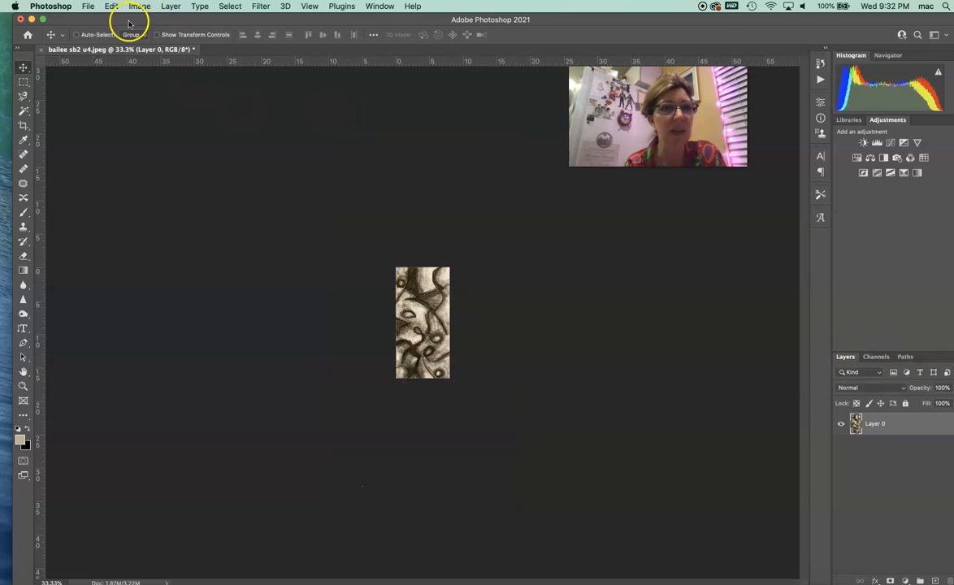
key(super+equal)
key(super+equal)
key(super+equal)
key(super+equal)
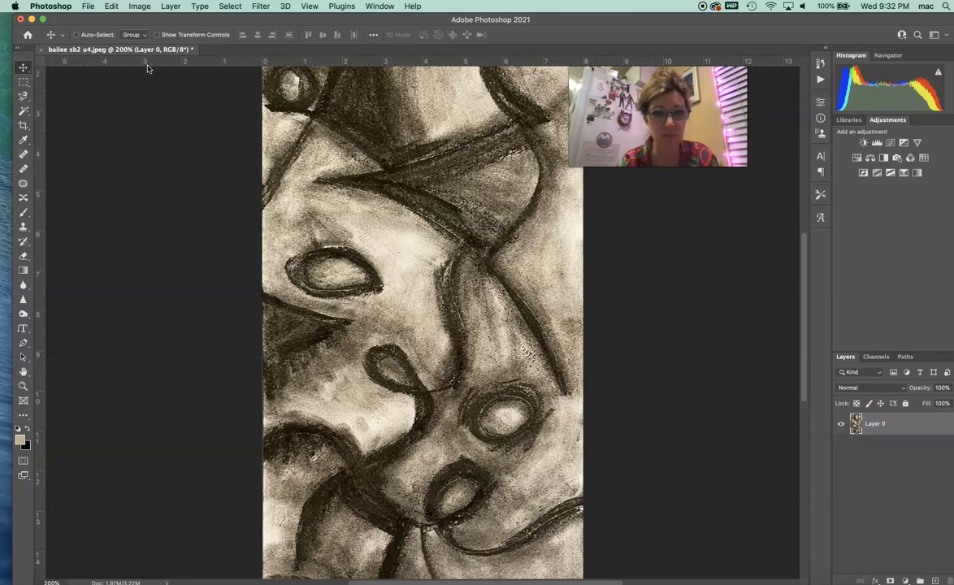
key(super+minus)
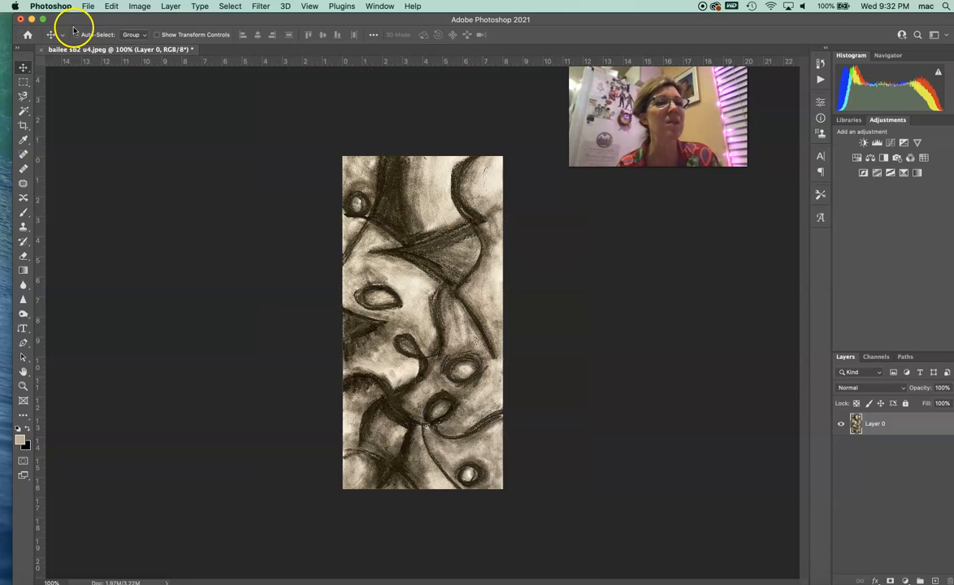
Step: Start saving the resized image to the Desktop, named with the artist's initial and surname followed by "_final_charcoal"
click(90, 7)
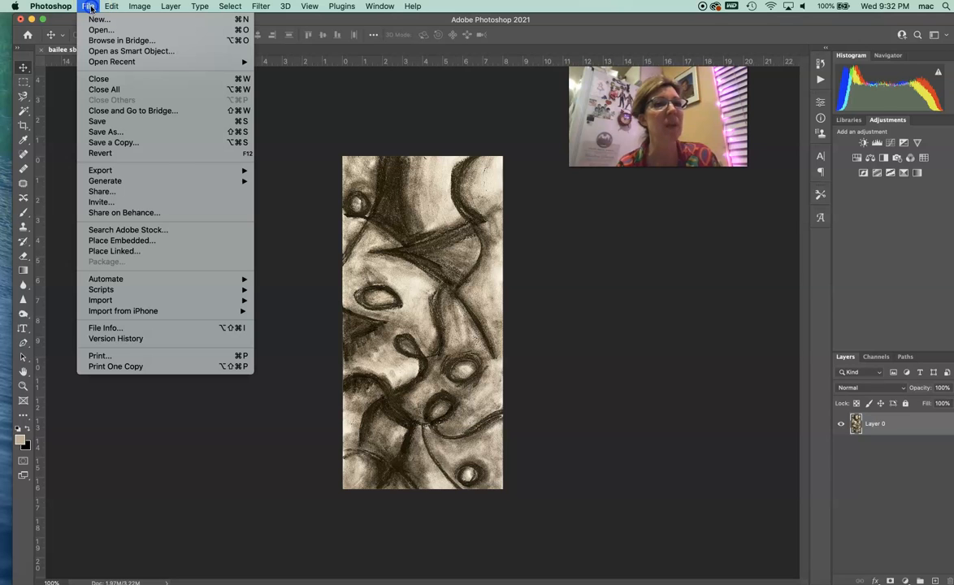
click(113, 133)
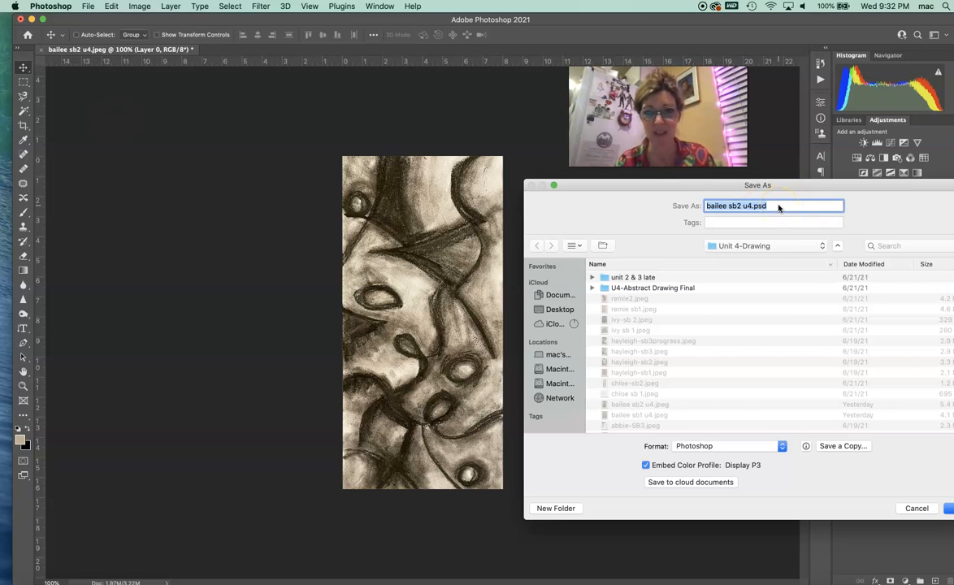
click(564, 311)
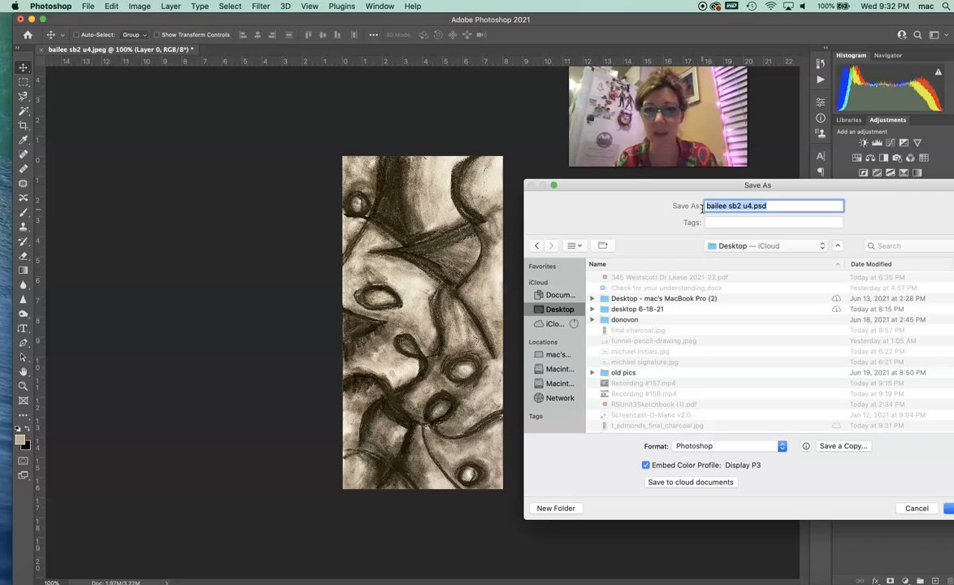
text(t_edmonds_final_charcoal)
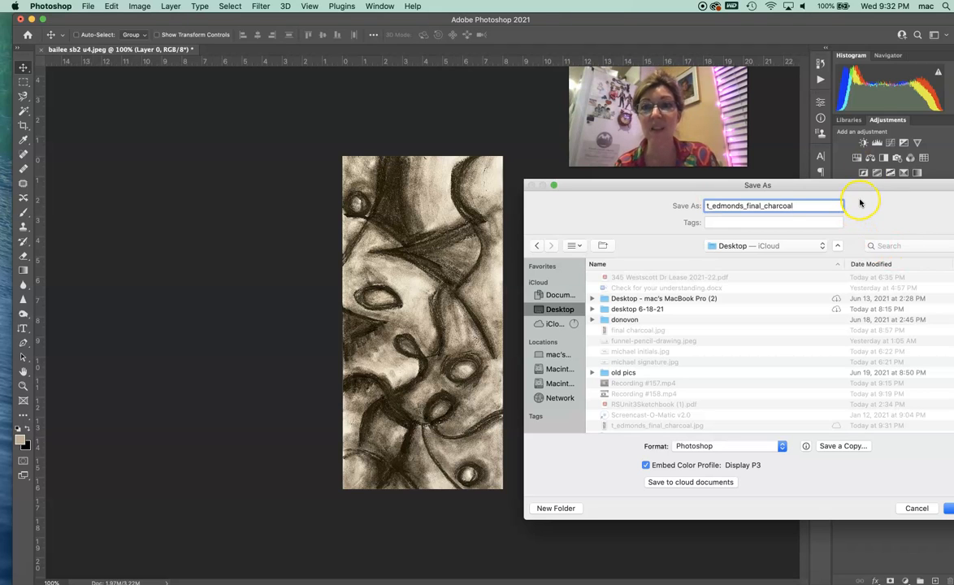
Step: Switch to saving a copy and save it as a Progressive JPEG at quality 12 in the Unit 4-Drawing folder
click(837, 446)
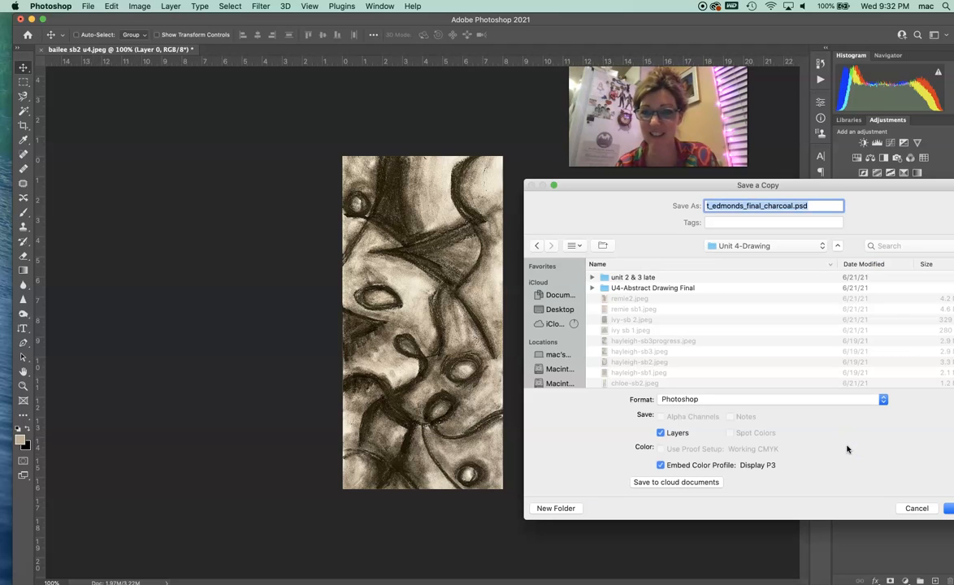
click(883, 400)
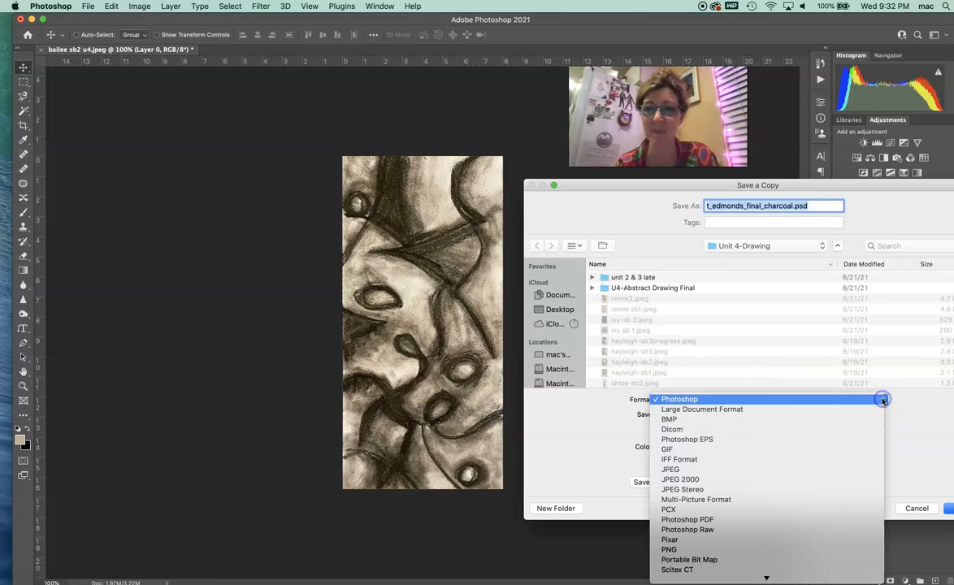
click(748, 470)
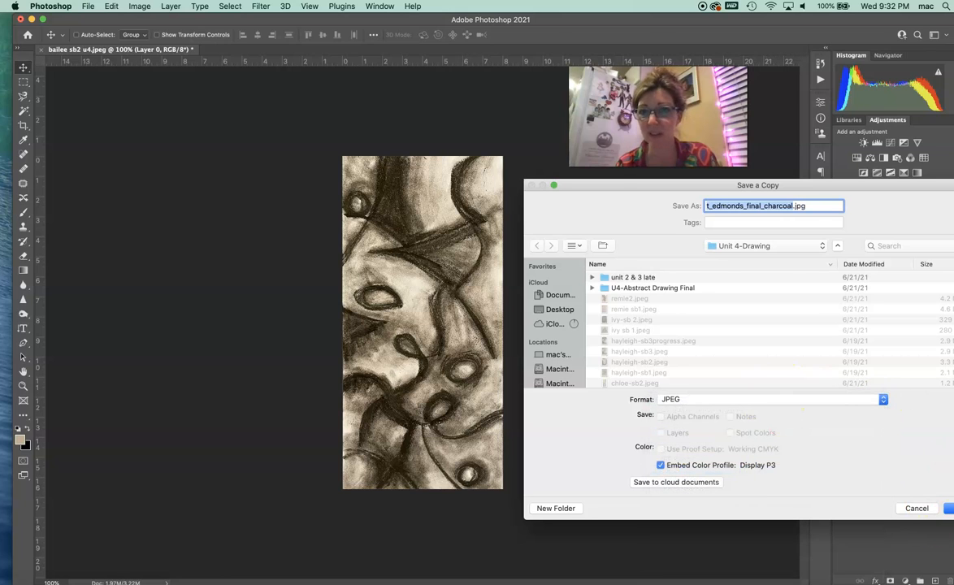
key(Return)
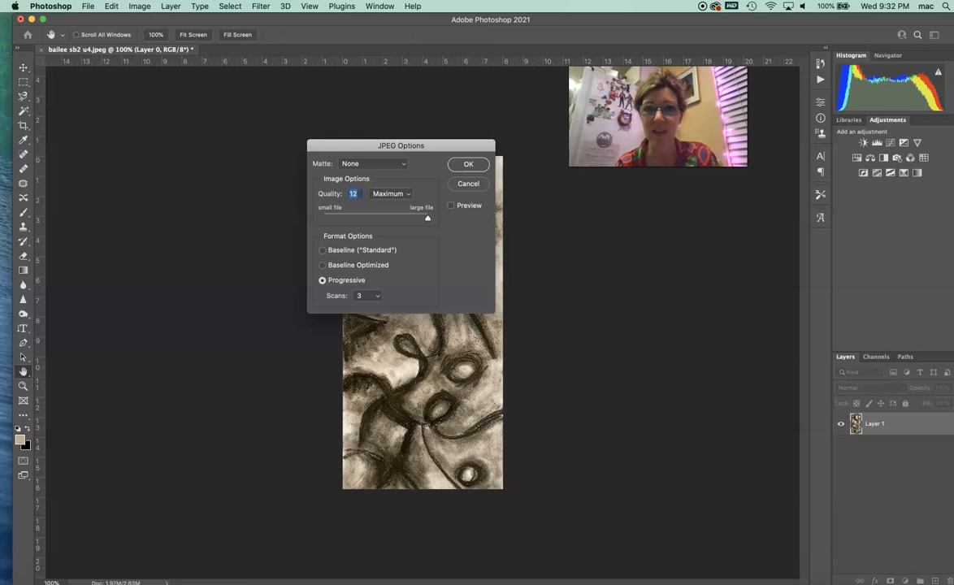
click(470, 166)
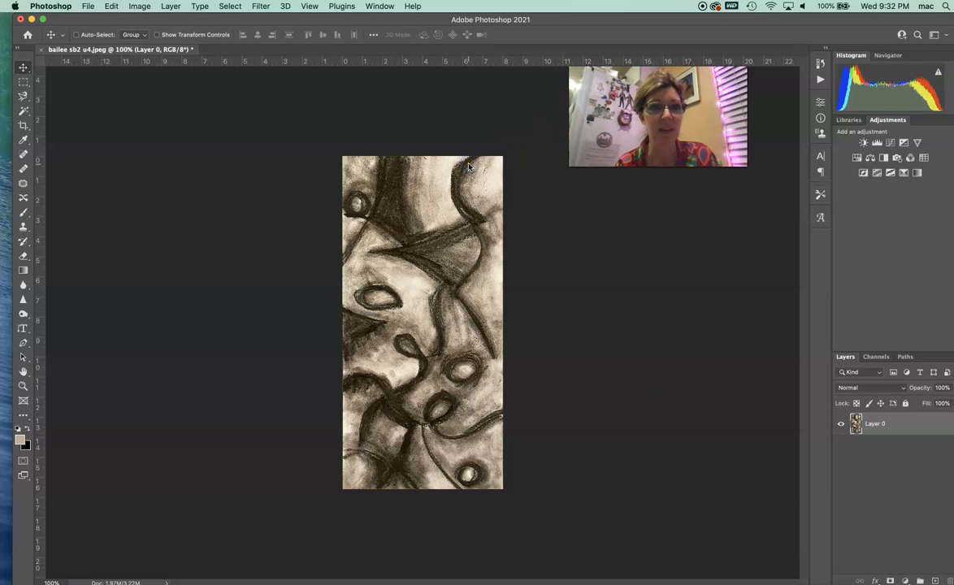
Step: Close the charcoal drawing without saving changes and open the patterned triangle drawing's "sb 1" JPEG from the Unit 4-Drawing folder
click(41, 51)
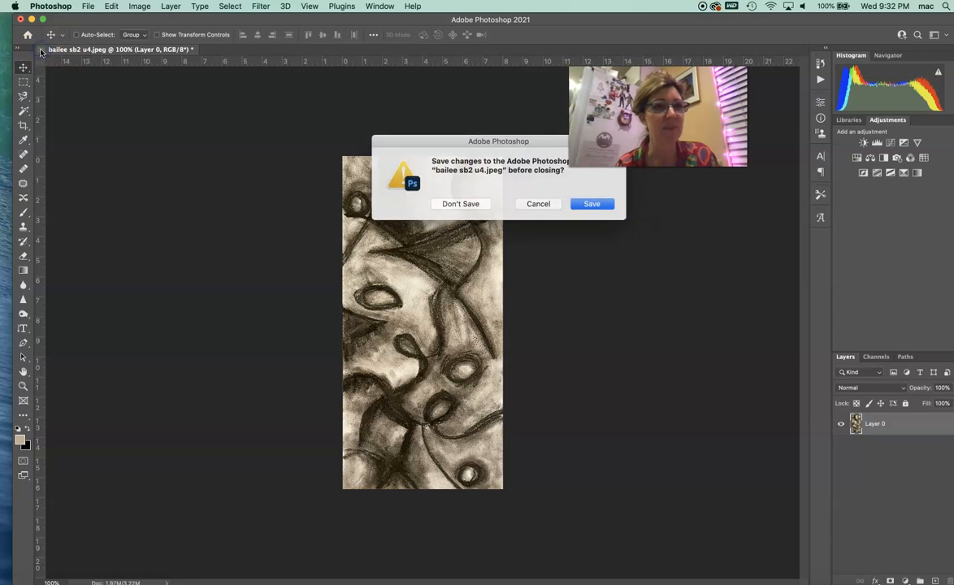
click(478, 205)
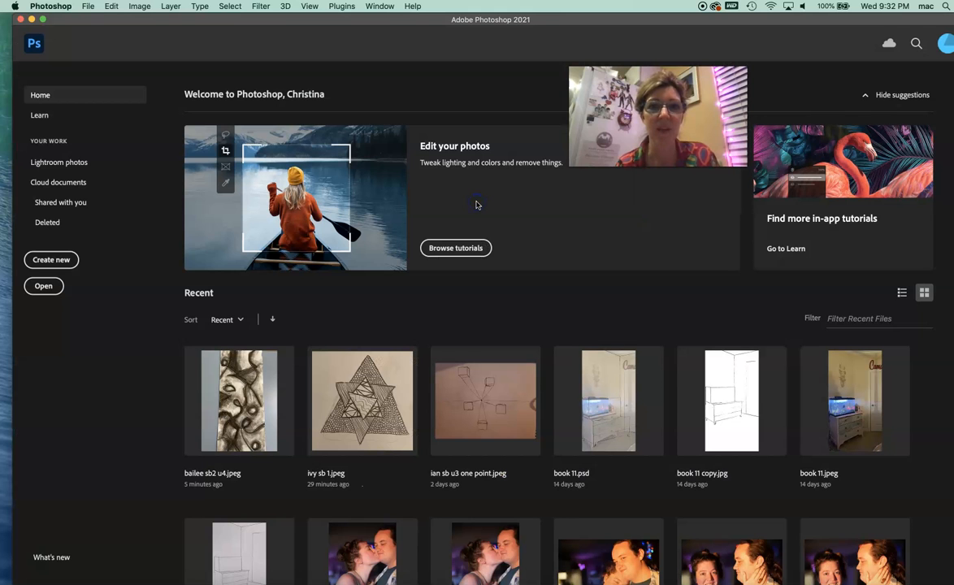
click(89, 8)
click(101, 29)
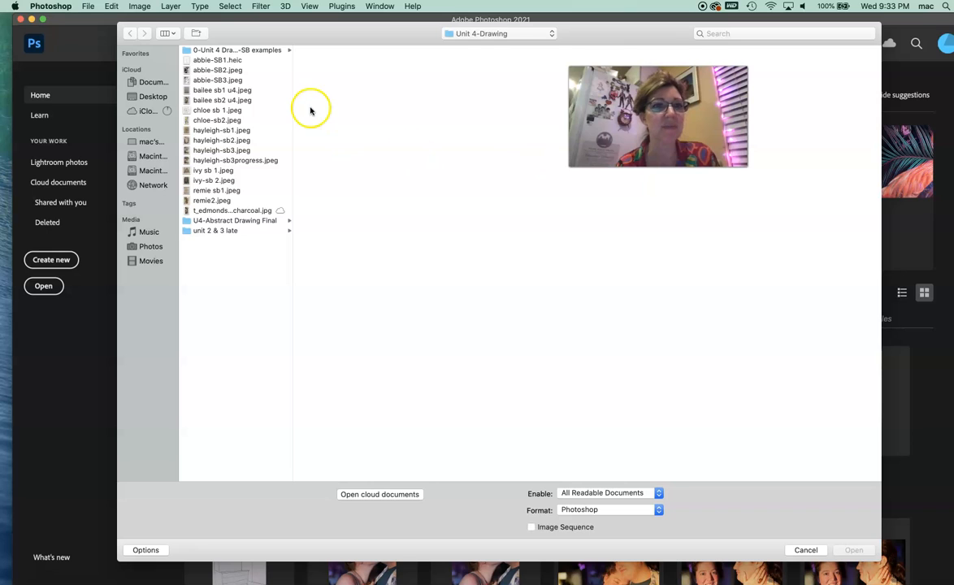
click(227, 170)
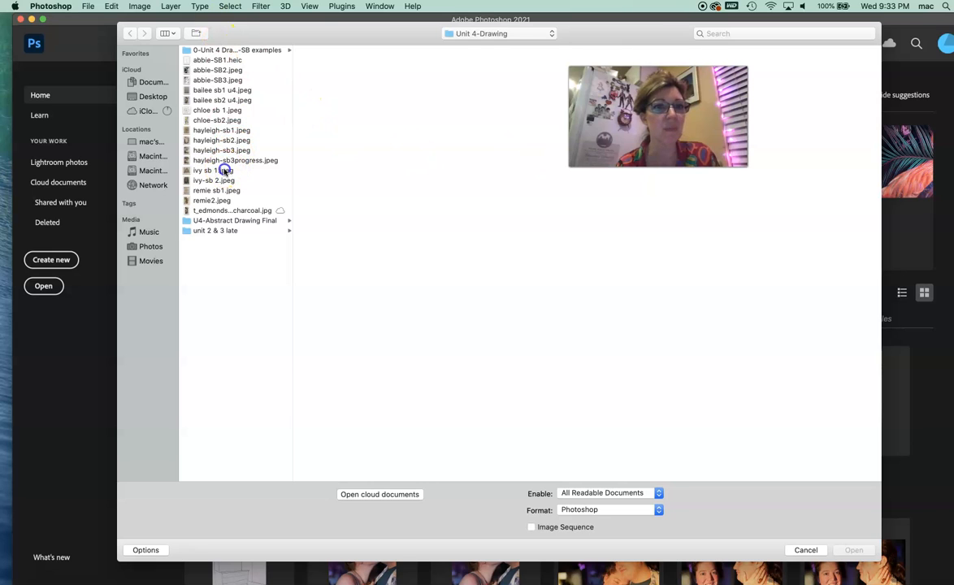
click(845, 550)
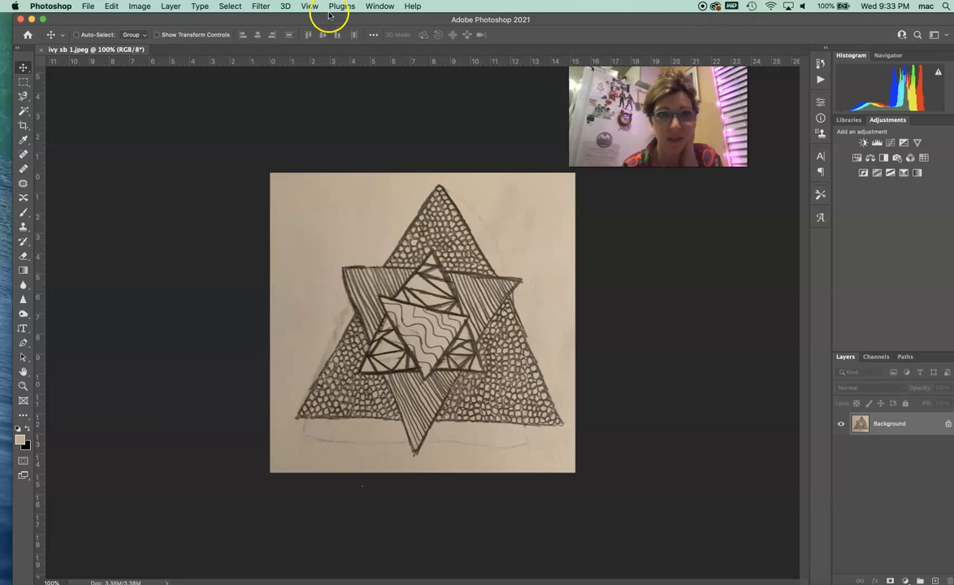
Step: Try to isolate the triangle drawing with Select Subject, and clear the selection
click(231, 7)
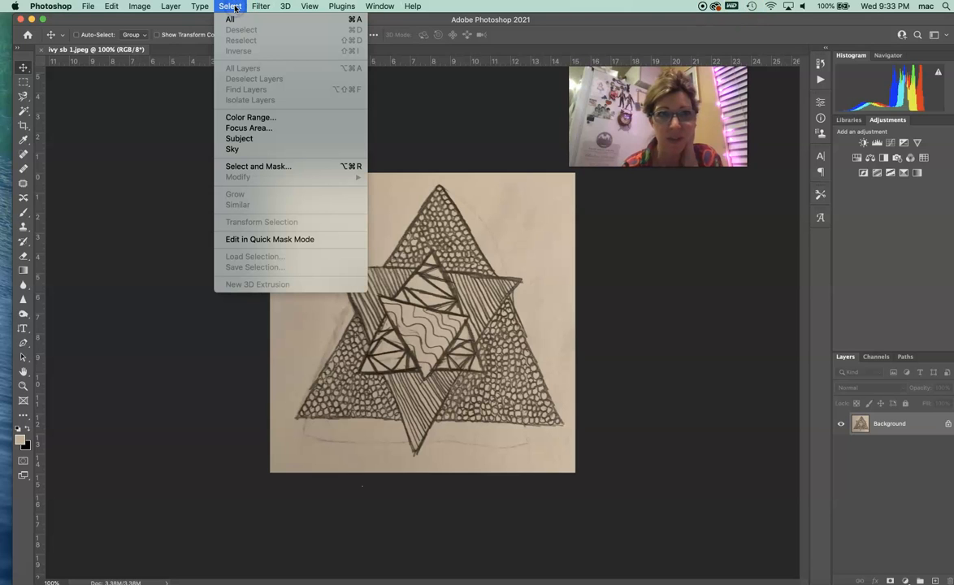
click(240, 139)
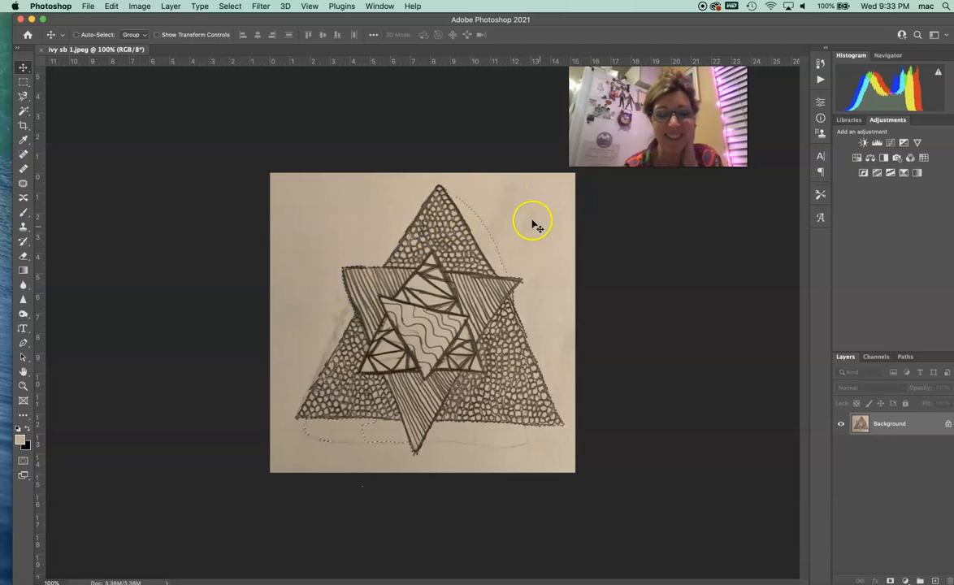
click(229, 6)
click(235, 31)
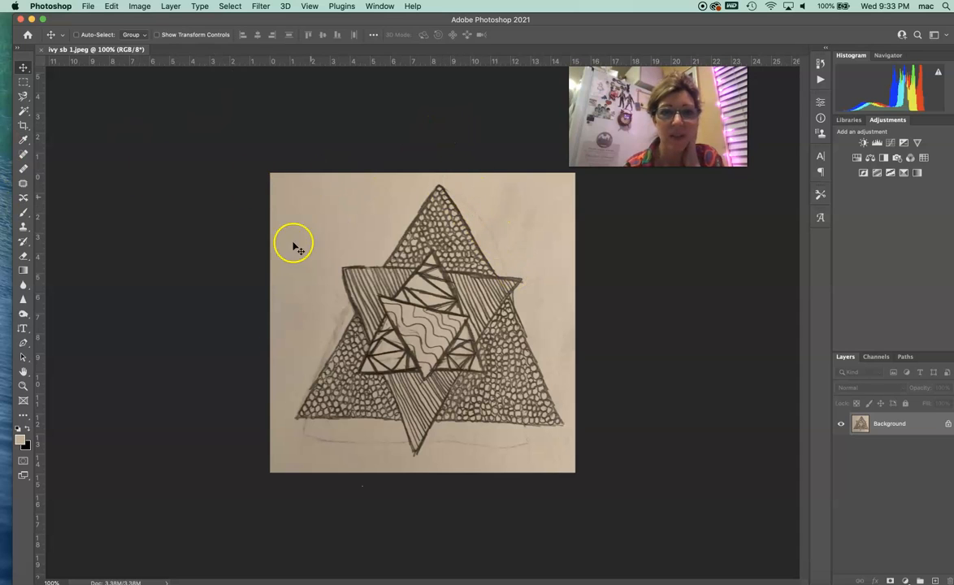
Step: Sample the light paper colour and brush over the stray pencil marks beside and below the large triangle
click(24, 213)
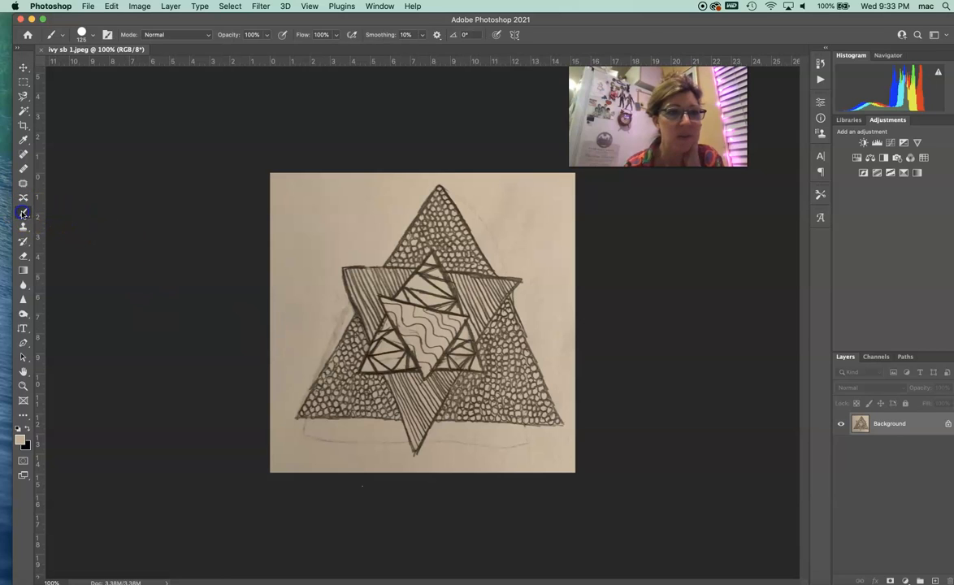
click(26, 142)
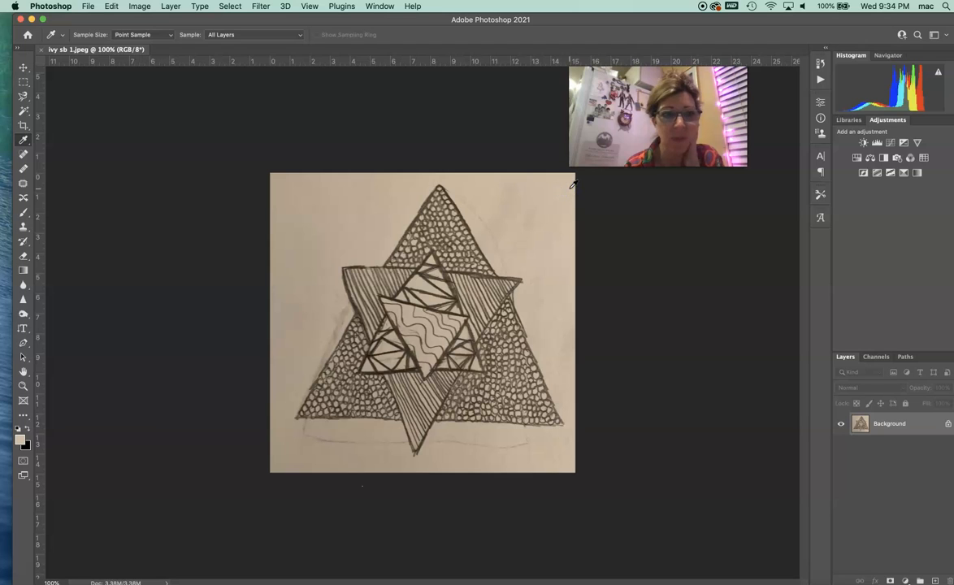
click(25, 212)
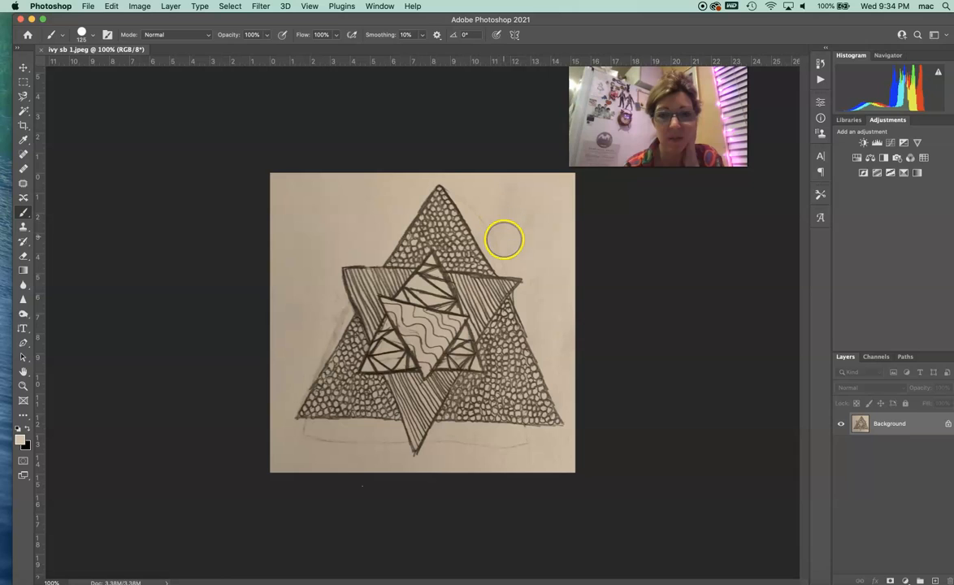
mouse_move(509, 256)
mouse_down()
mouse_move(477, 196)
mouse_move(432, 176)
mouse_up()
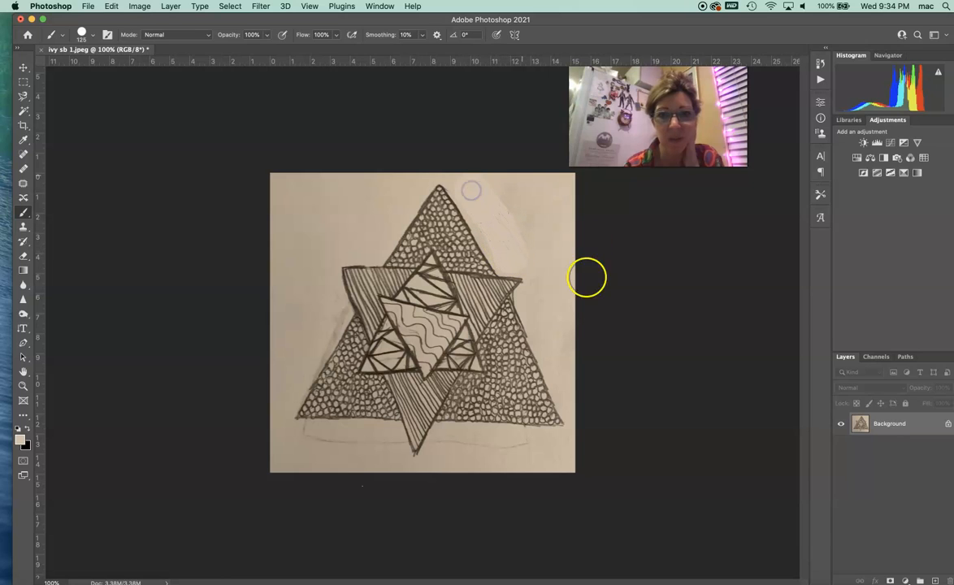
drag(523, 446, 305, 438)
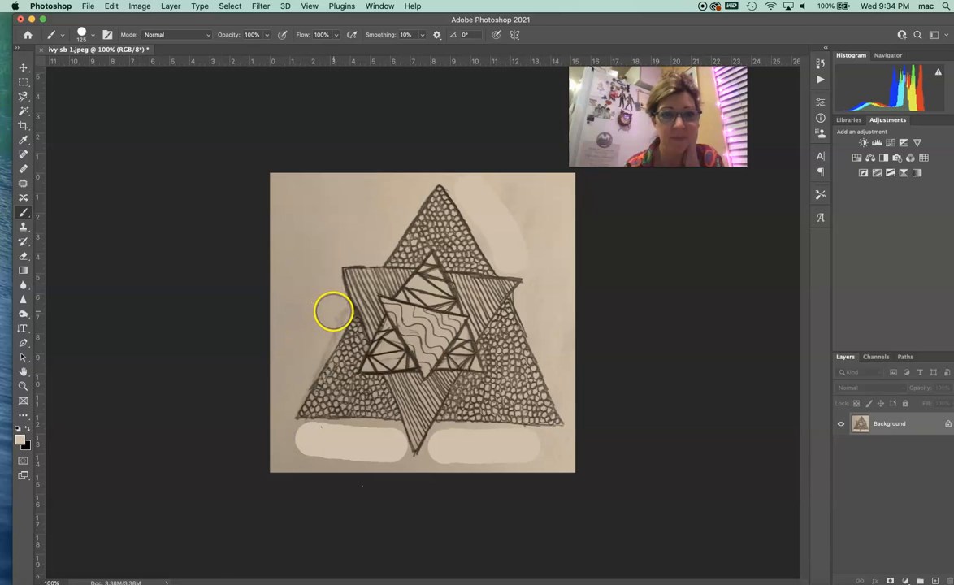
drag(333, 311, 298, 372)
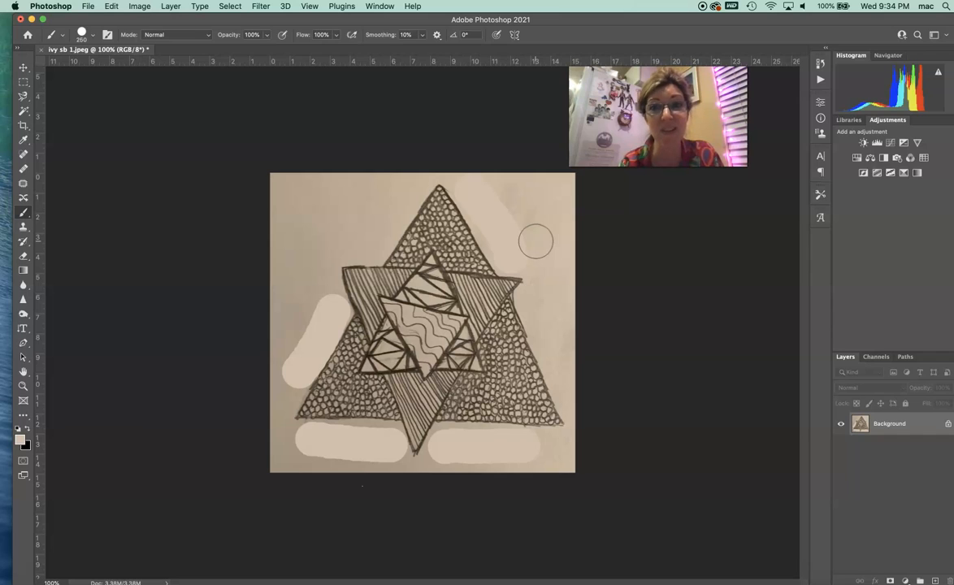
Step: Try to cover the paper to the right of the triangle with a size 250 brush, and undo the stroke
mouse_move(560, 240)
mouse_down()
mouse_move(539, 200)
mouse_move(516, 196)
mouse_move(552, 245)
mouse_move(569, 307)
mouse_move(559, 296)
mouse_up()
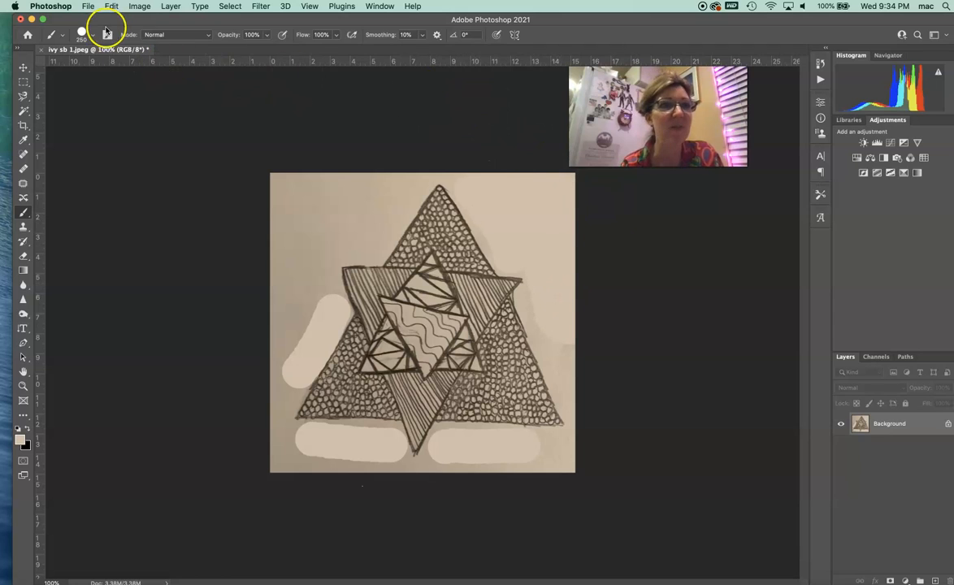
click(112, 9)
click(126, 19)
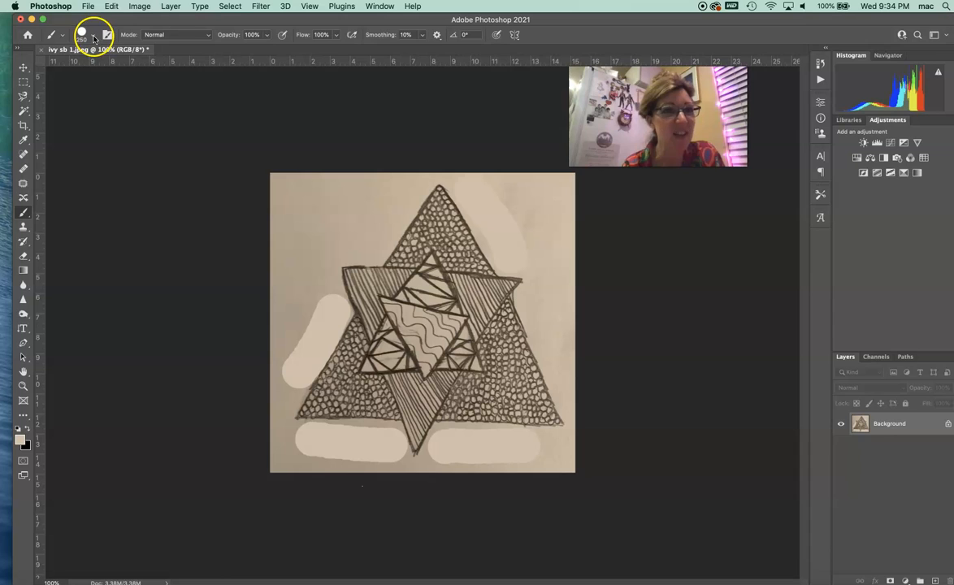
Step: Soften the 250 px brush to 46% hardness and paint over the paper to the right of the triangle drawing
click(94, 38)
click(146, 96)
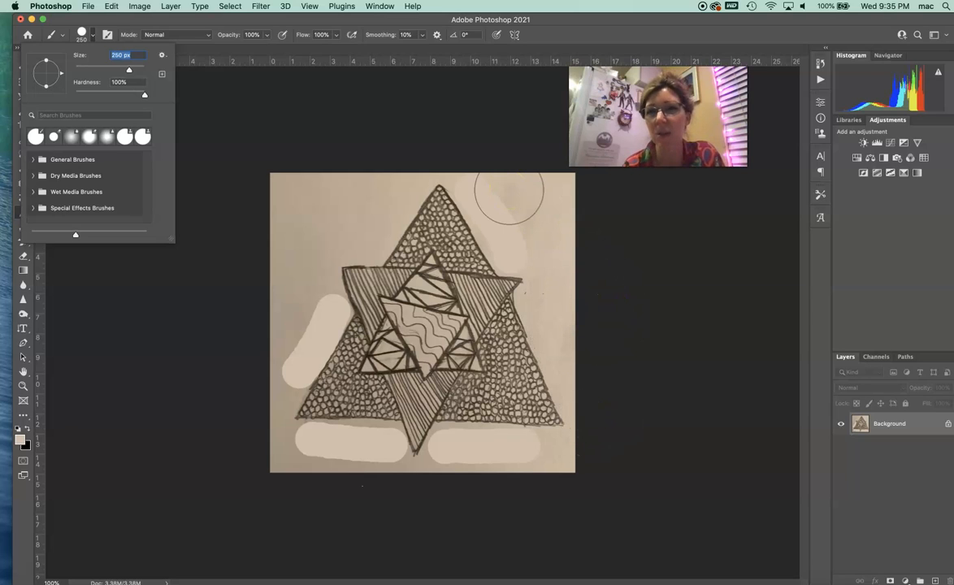
drag(145, 97, 136, 96)
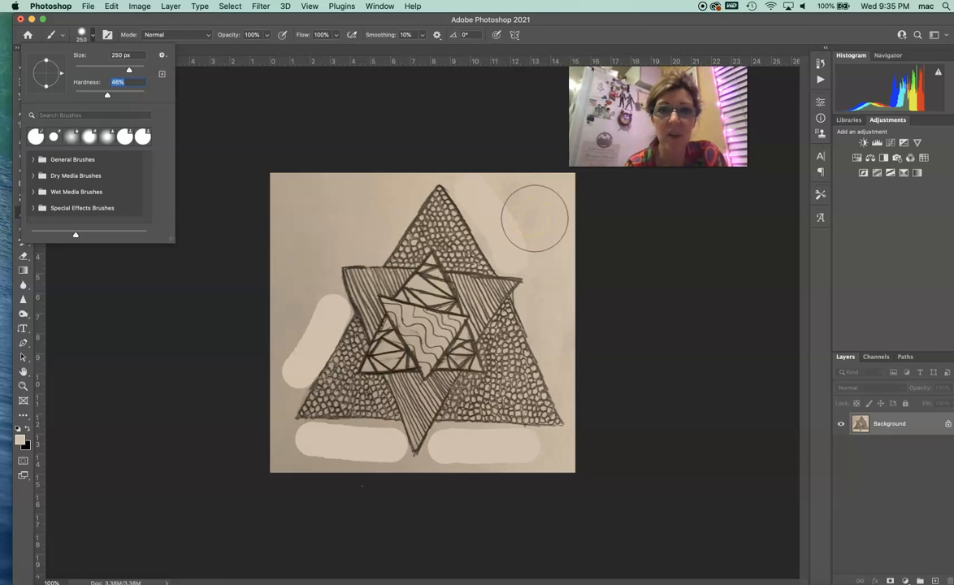
click(534, 217)
drag(541, 225, 560, 261)
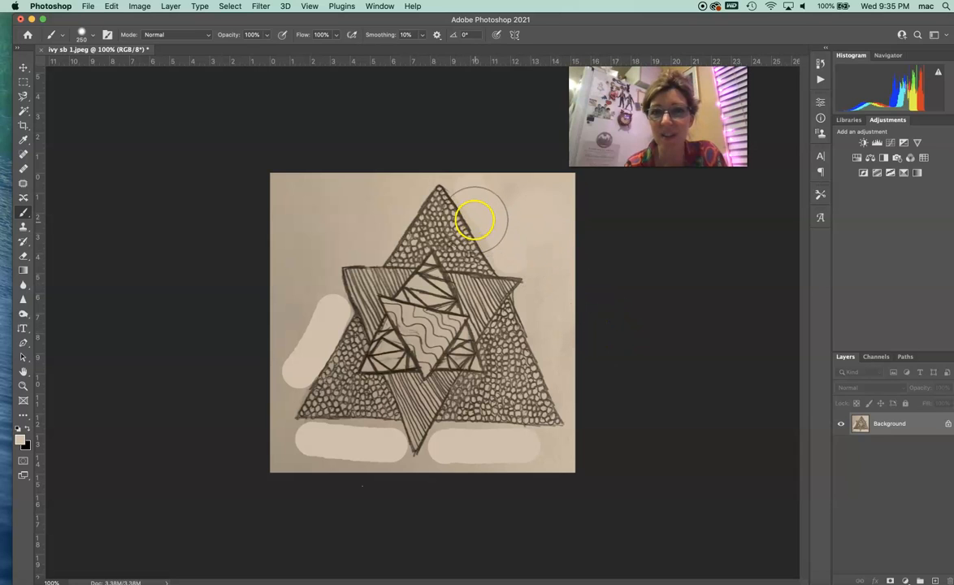
mouse_move(542, 216)
mouse_down()
mouse_move(567, 208)
mouse_move(532, 199)
mouse_move(497, 167)
mouse_move(588, 246)
mouse_move(554, 236)
mouse_up()
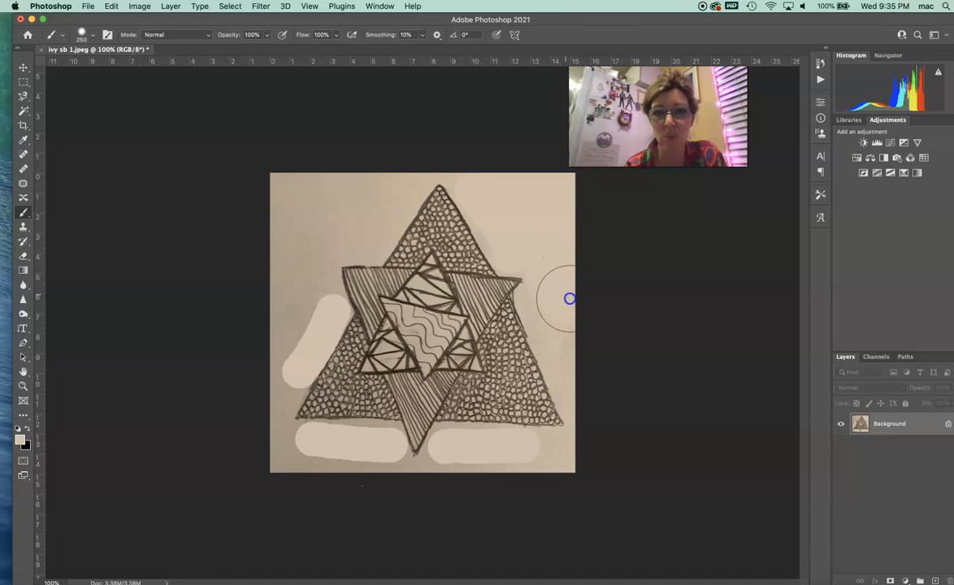
click(126, 35)
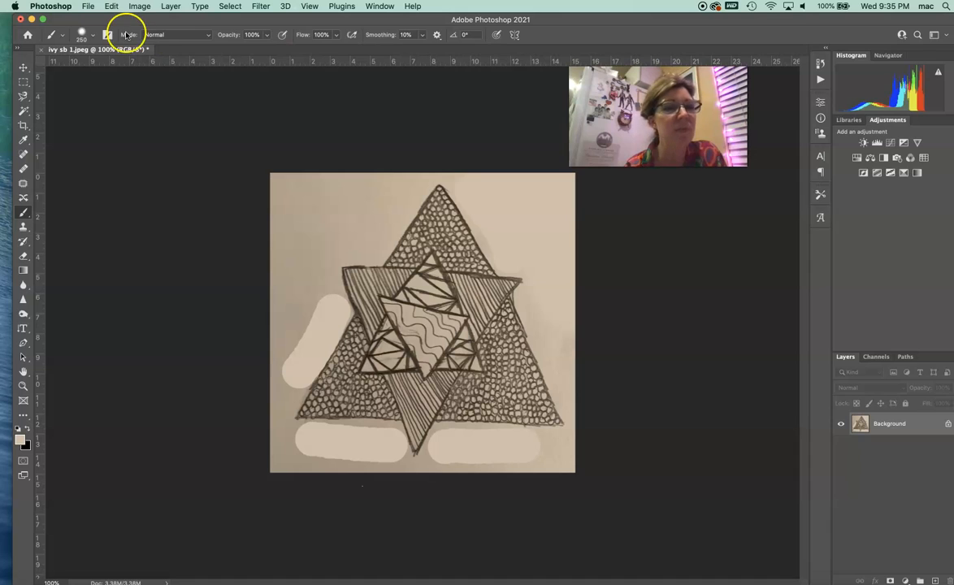
mouse_move(528, 253)
mouse_down()
mouse_move(533, 260)
mouse_move(532, 237)
mouse_up()
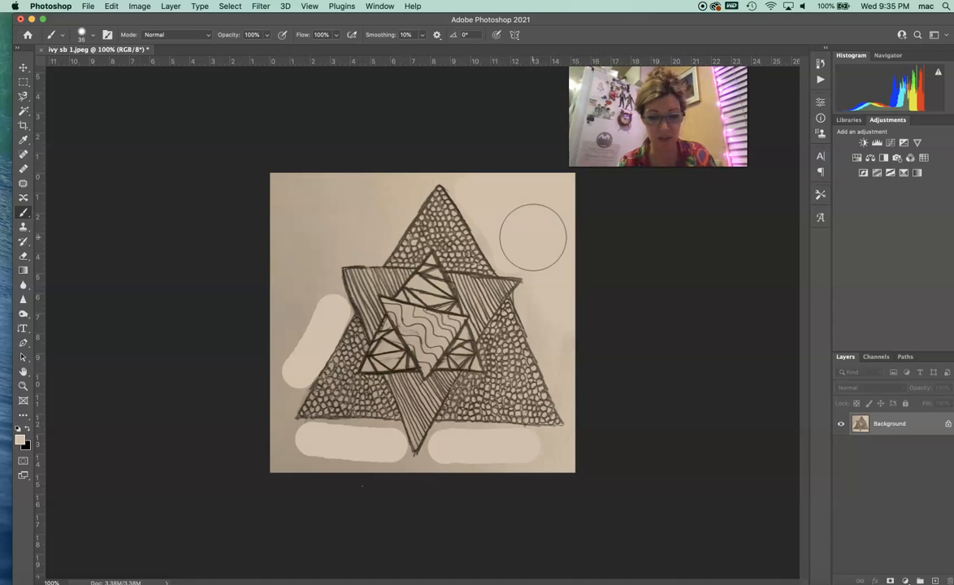
Step: Try again to isolate the triangle drawing with Select Subject, and deselect it
key(super+equal)
mouse_move(532, 237)
mouse_down()
mouse_move(607, 215)
mouse_move(578, 221)
mouse_up()
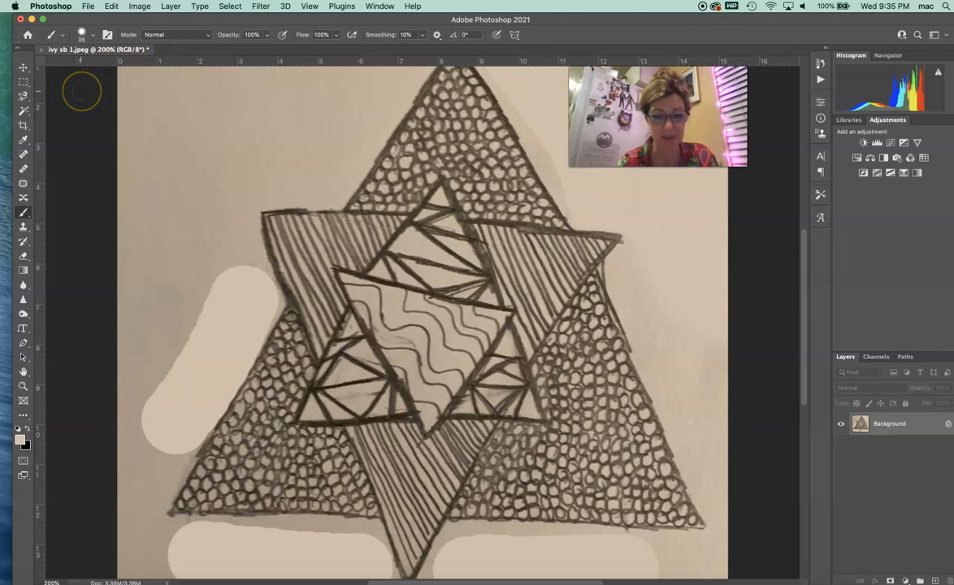
key(super+minus)
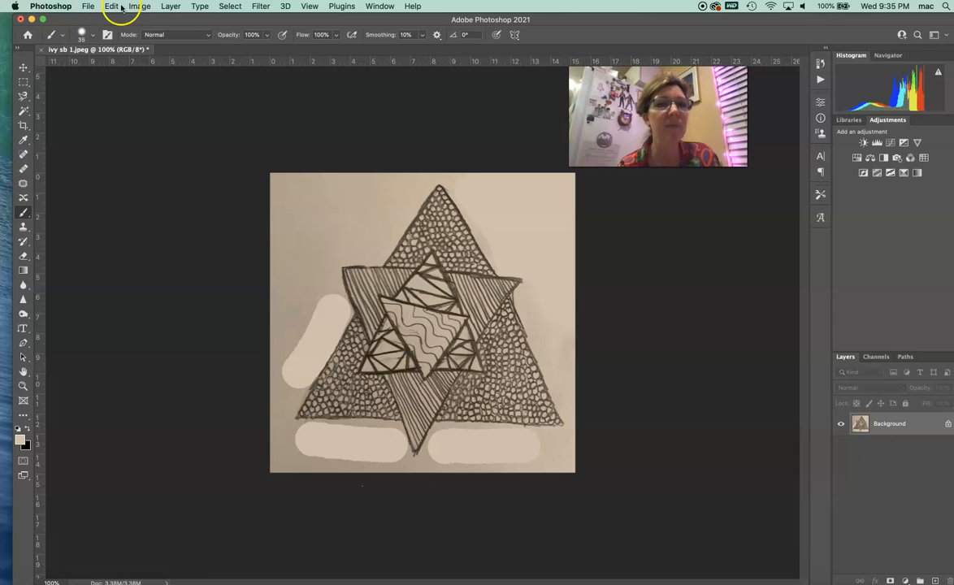
click(230, 6)
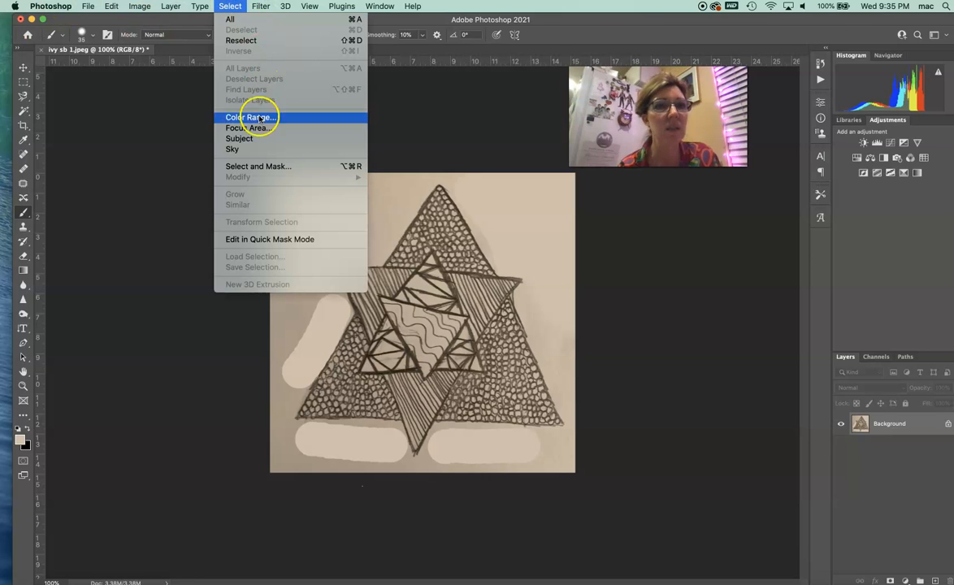
click(247, 140)
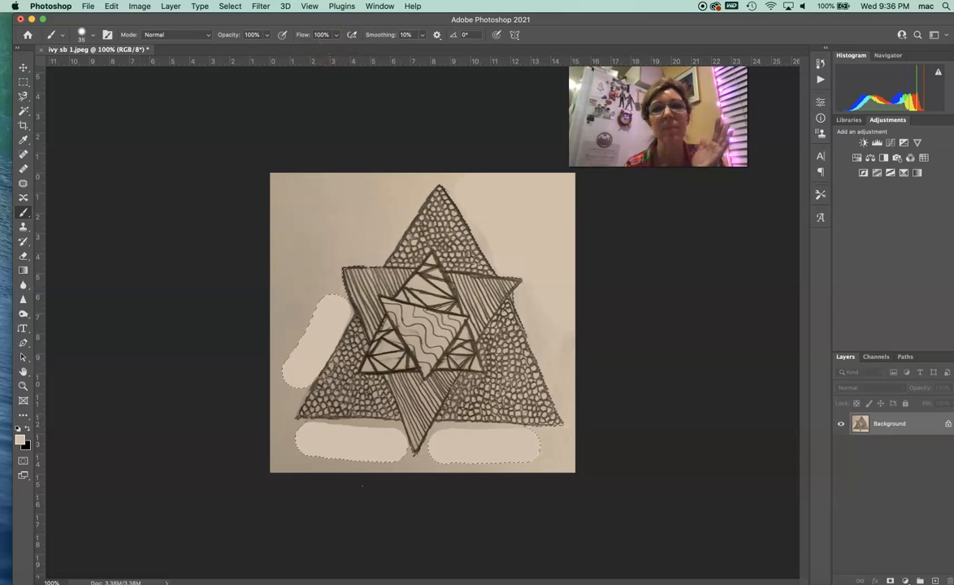
click(232, 6)
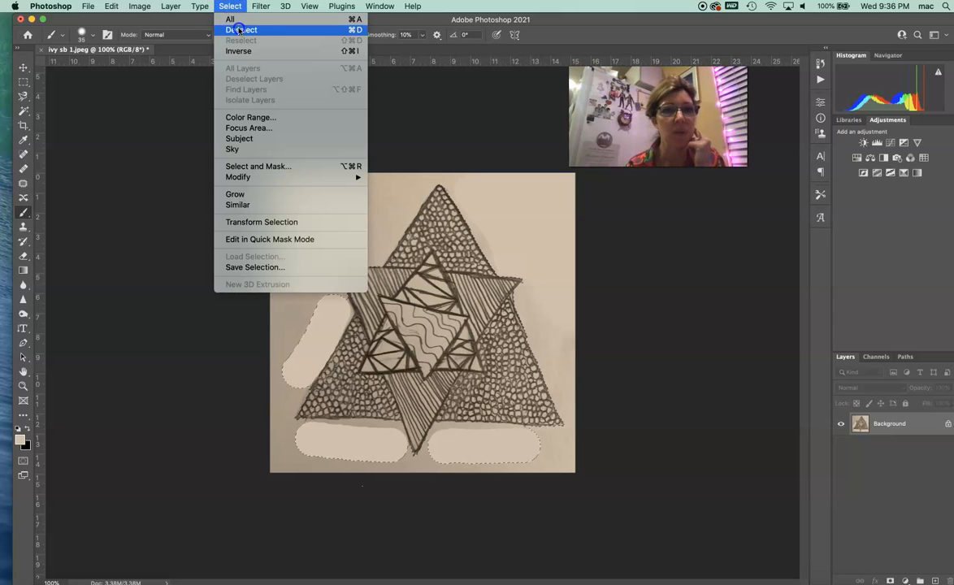
click(239, 30)
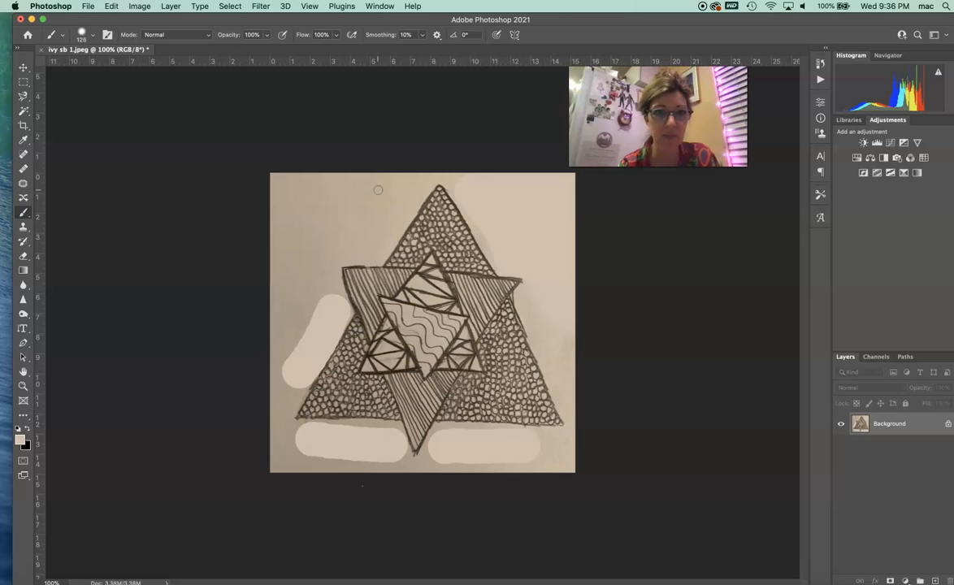
Step: Paint the outer paper all around the triangle drawing with the paper colour, enlarging the brush to 300 px
mouse_move(378, 187)
mouse_down()
mouse_move(301, 194)
mouse_move(274, 280)
mouse_move(292, 176)
mouse_move(290, 304)
mouse_move(261, 352)
mouse_move(252, 418)
mouse_move(269, 461)
mouse_move(296, 474)
mouse_move(370, 470)
mouse_move(412, 511)
mouse_move(457, 503)
mouse_move(468, 488)
mouse_move(443, 499)
mouse_move(455, 484)
mouse_move(594, 468)
mouse_up()
mouse_move(329, 122)
mouse_down()
mouse_move(289, 122)
mouse_move(351, 215)
mouse_up()
mouse_move(244, 213)
mouse_down()
mouse_move(307, 234)
mouse_move(294, 234)
mouse_up()
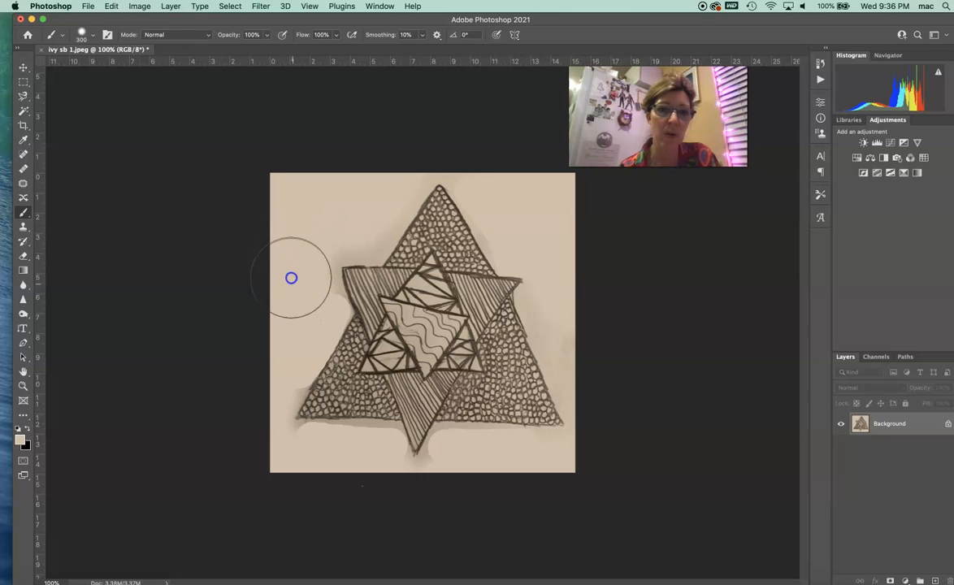
drag(474, 154, 478, 155)
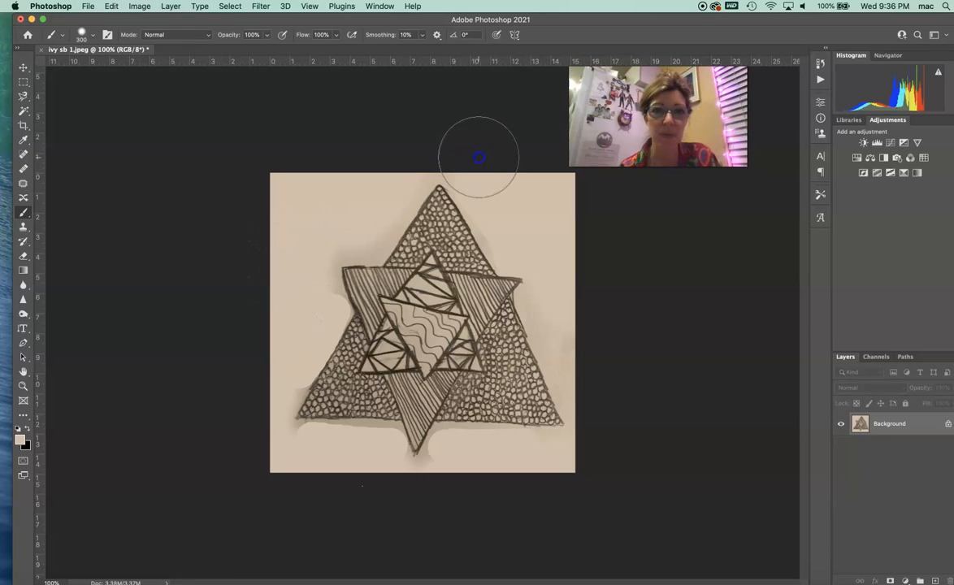
mouse_move(325, 126)
mouse_down()
mouse_move(283, 126)
mouse_move(108, 329)
mouse_up()
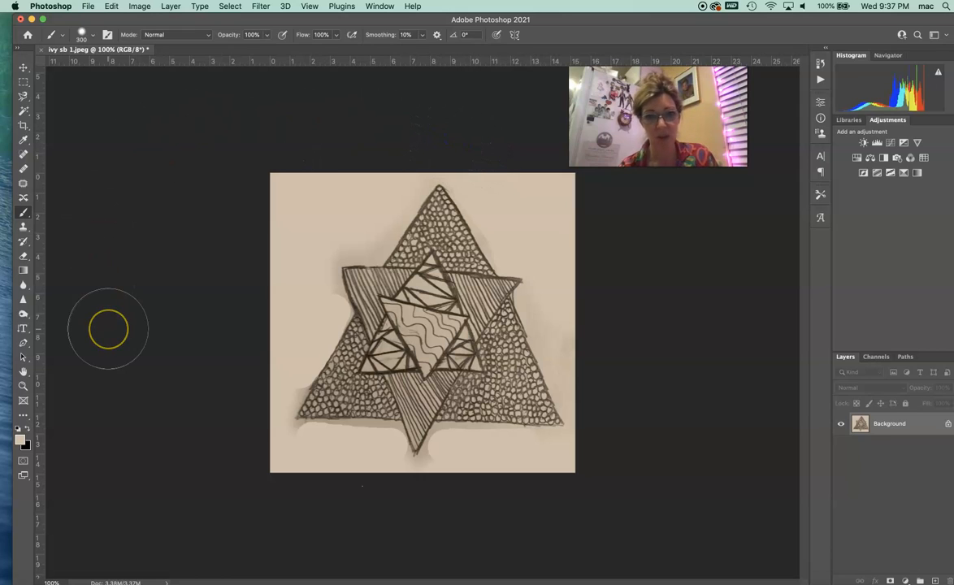
Step: Reduce the brush to 50 px and paint the shadowed paper above the striped triangle's upper-left corner and beside the large triangle
key(super+equal)
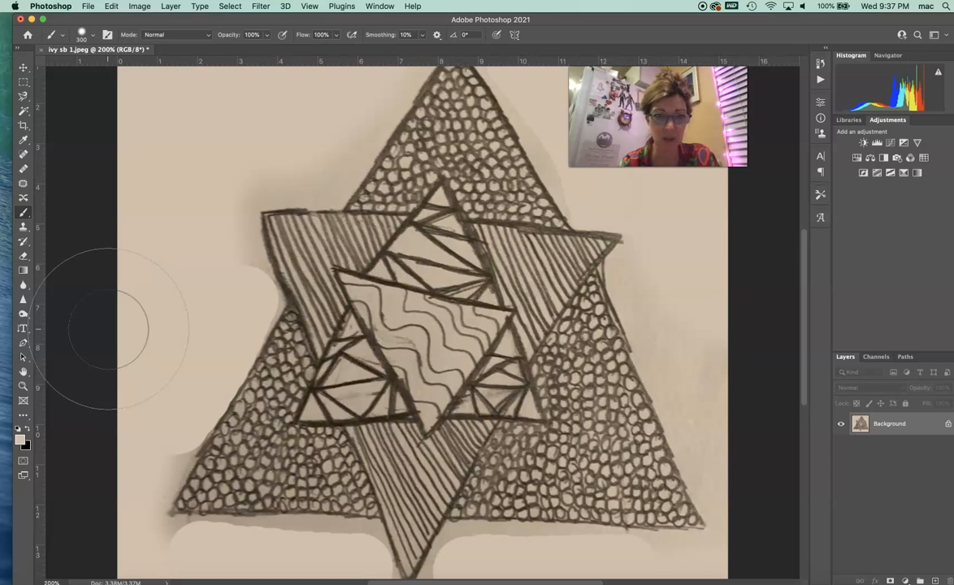
key(bracketleft)
key(bracketleft)
key(bracketleft)
key(bracketleft)
key(bracketleft)
key(bracketleft)
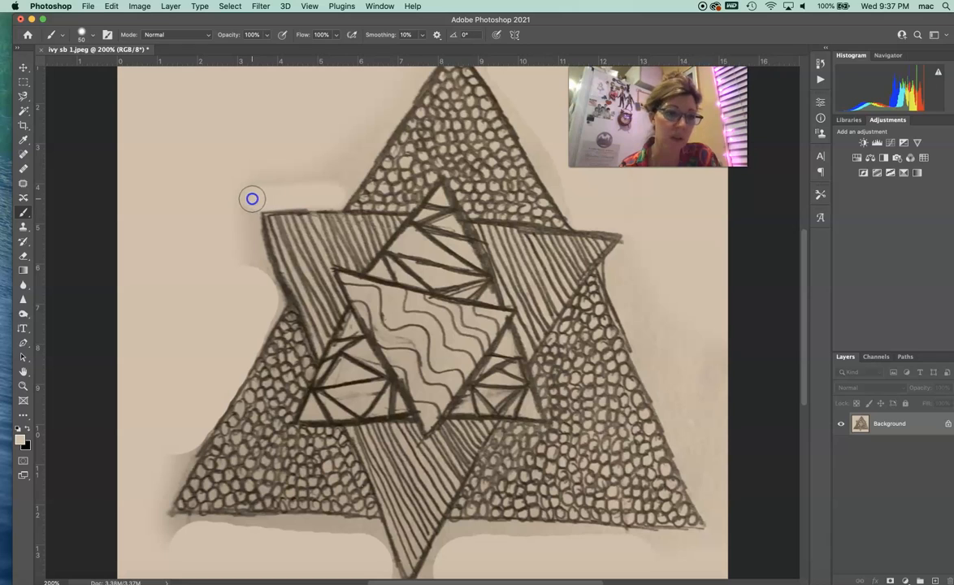
click(53, 579)
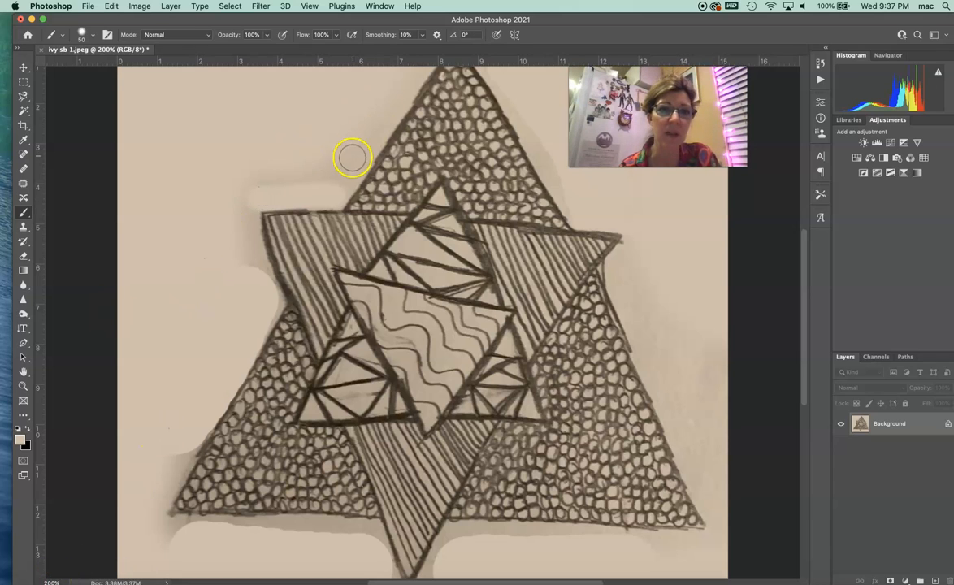
drag(336, 193, 402, 89)
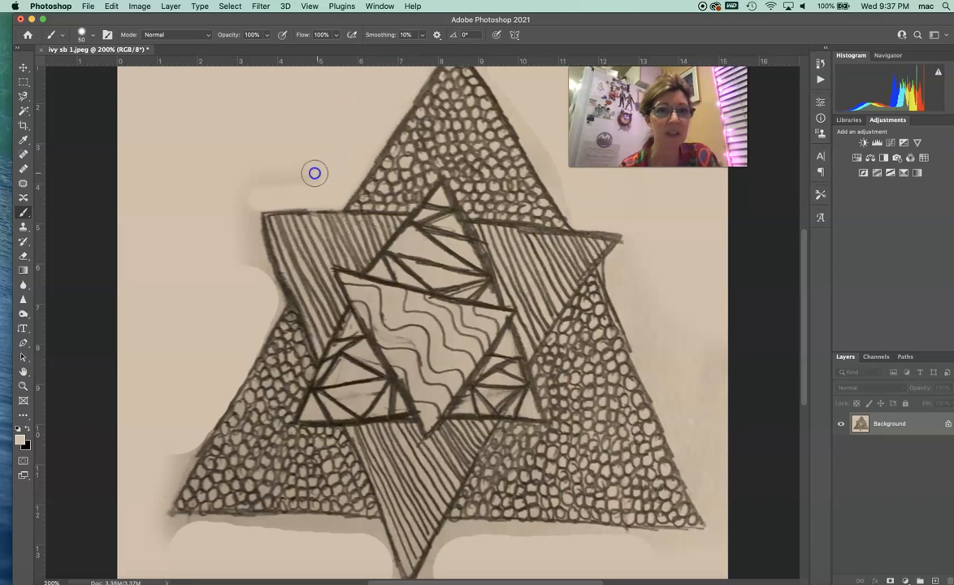
click(111, 6)
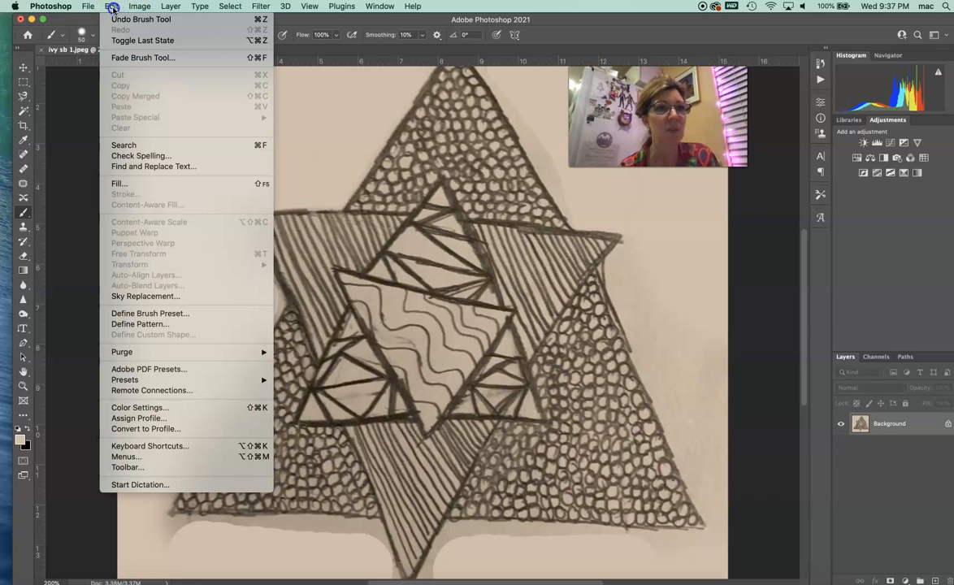
mouse_move(139, 7)
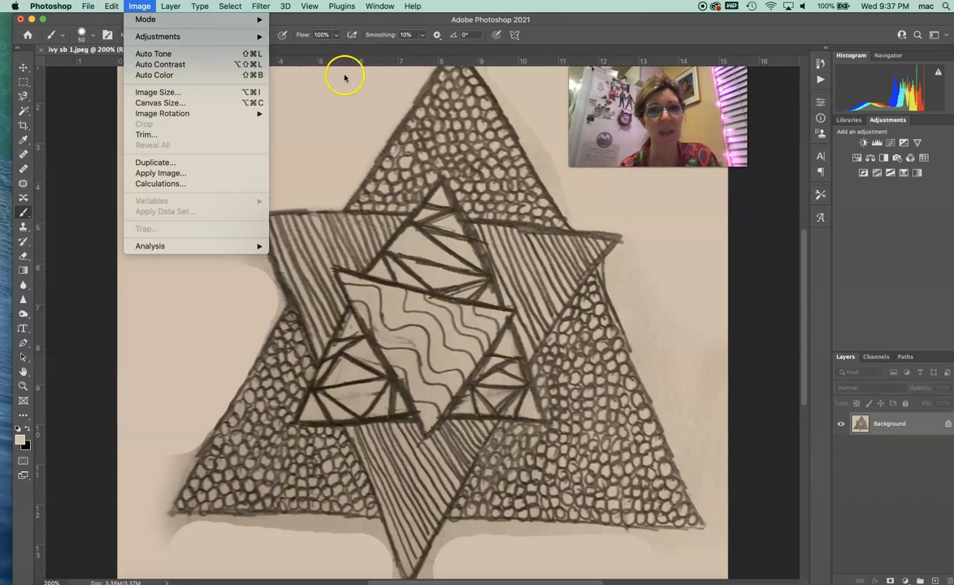
click(349, 97)
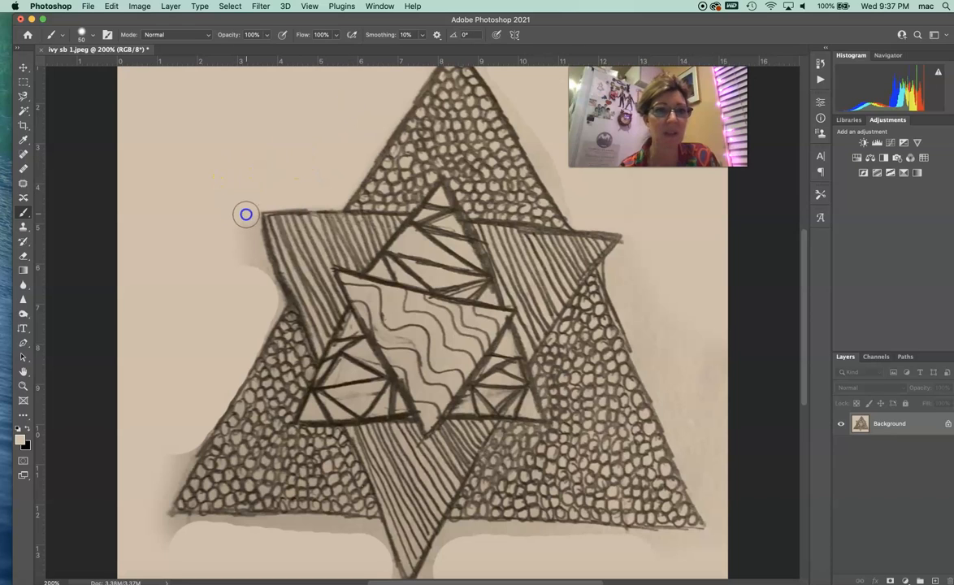
Step: Paint over the grey paper along the striped triangle's left side and down the large triangle's left edge to its lower-left corner
mouse_move(248, 240)
mouse_down()
mouse_move(221, 292)
mouse_move(252, 247)
mouse_move(258, 279)
mouse_up()
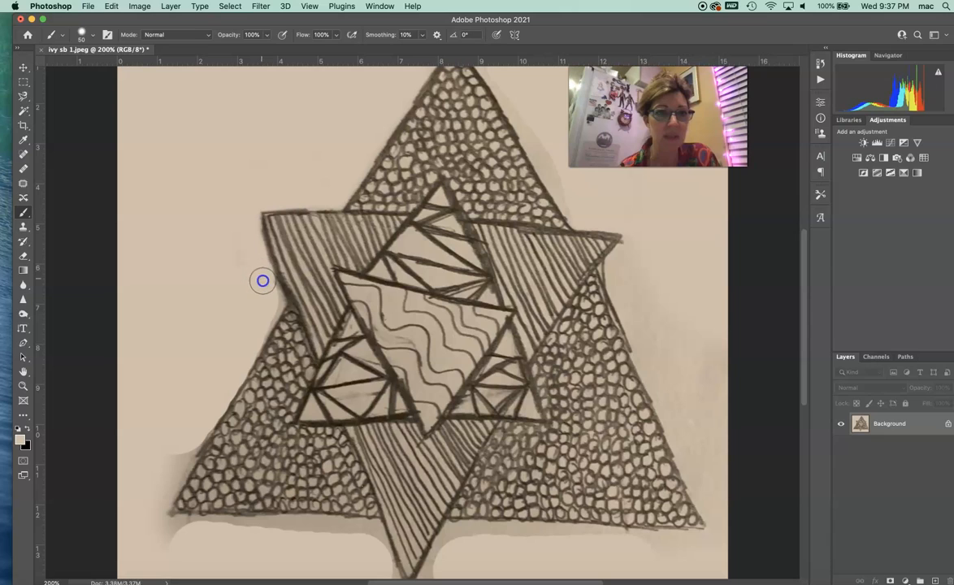
drag(269, 297, 262, 286)
drag(271, 301, 249, 334)
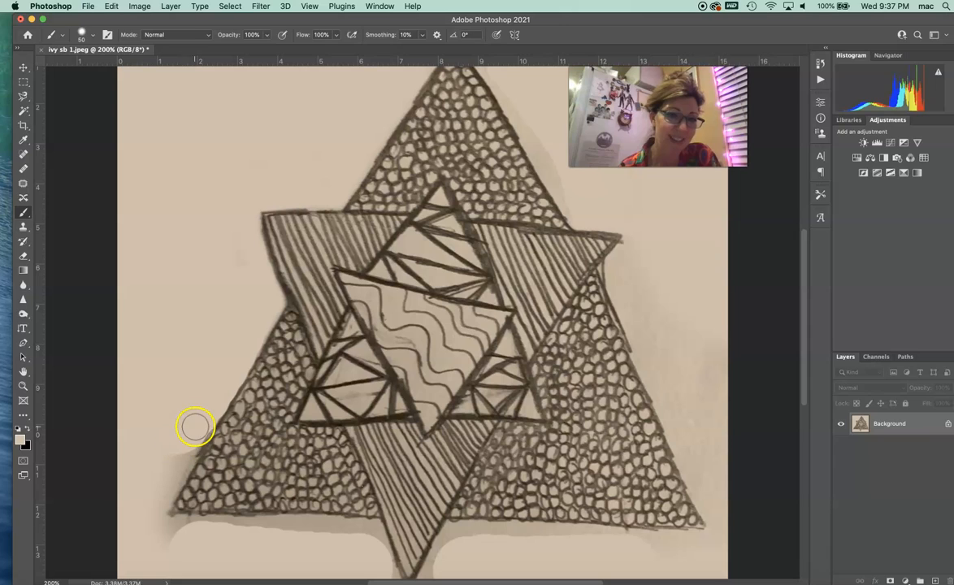
drag(198, 424, 182, 452)
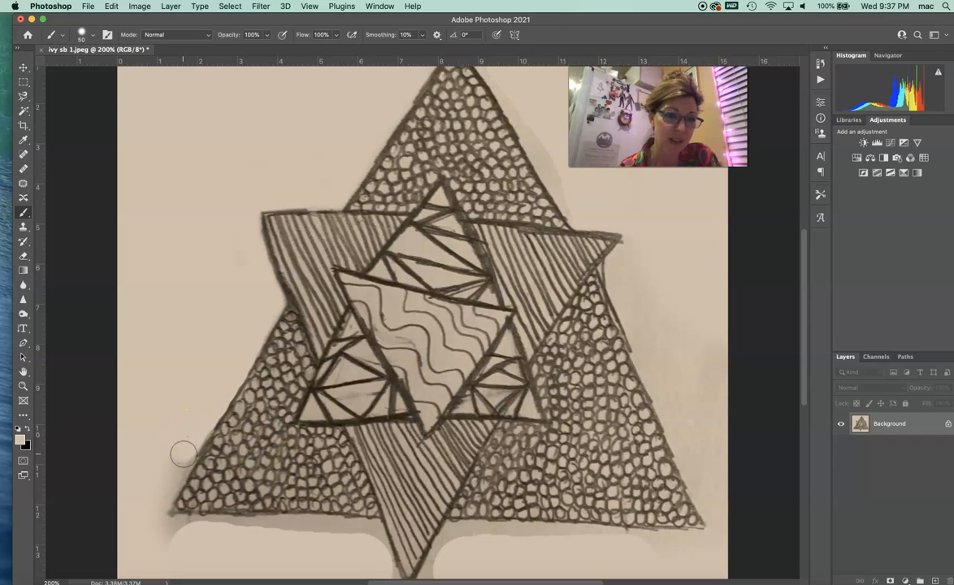
mouse_move(181, 458)
mouse_down()
mouse_move(153, 524)
mouse_move(180, 533)
mouse_move(163, 487)
mouse_move(208, 569)
mouse_move(217, 535)
mouse_move(168, 528)
mouse_up()
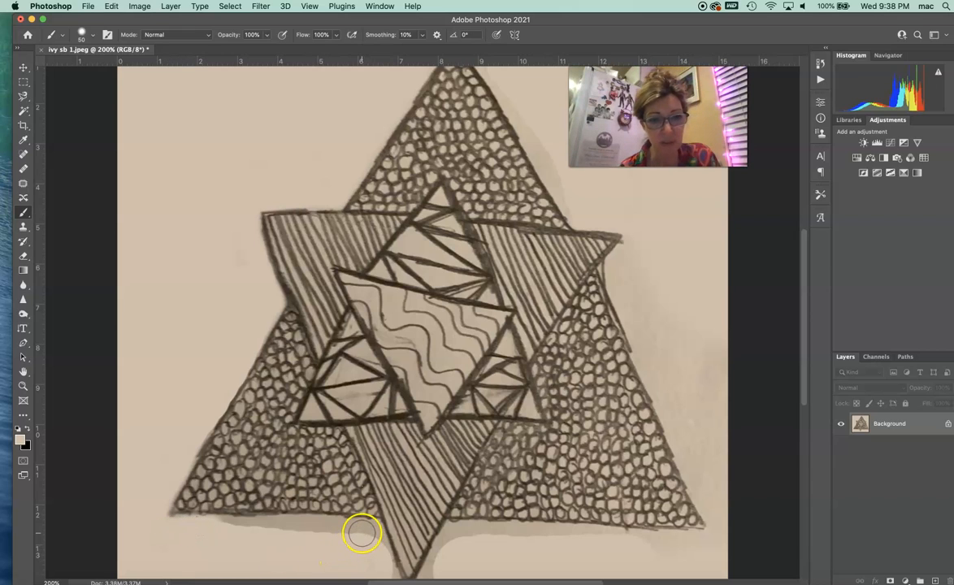
Step: Paint over the grey strip under the left half of the large triangle's base, down to the inverted triangle's tip
drag(356, 529, 219, 529)
click(313, 545)
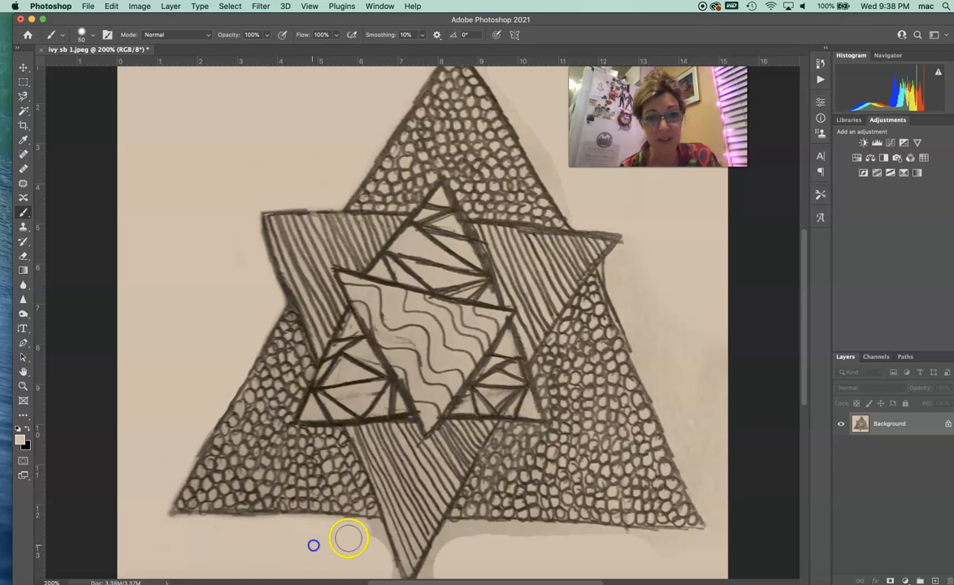
drag(371, 536, 369, 536)
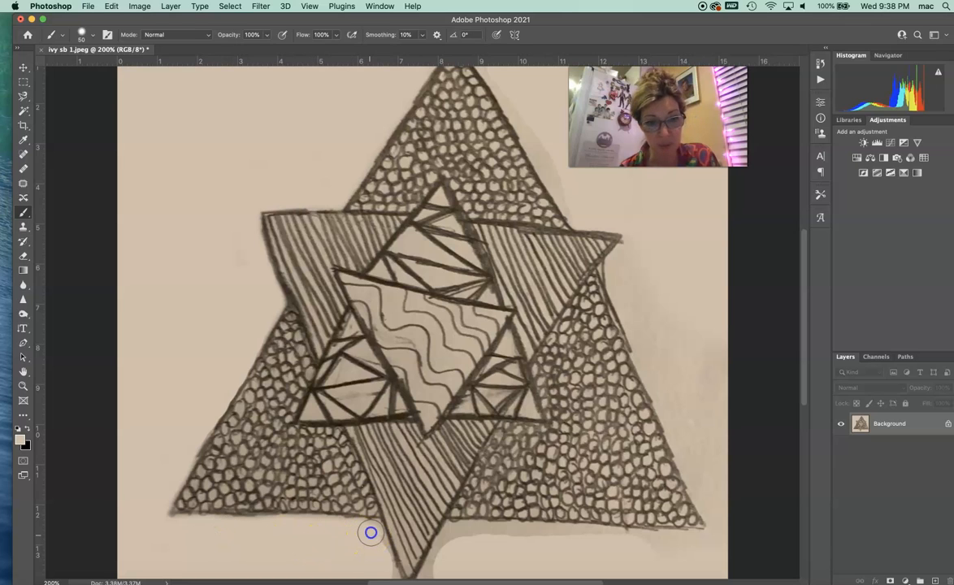
drag(376, 554, 390, 581)
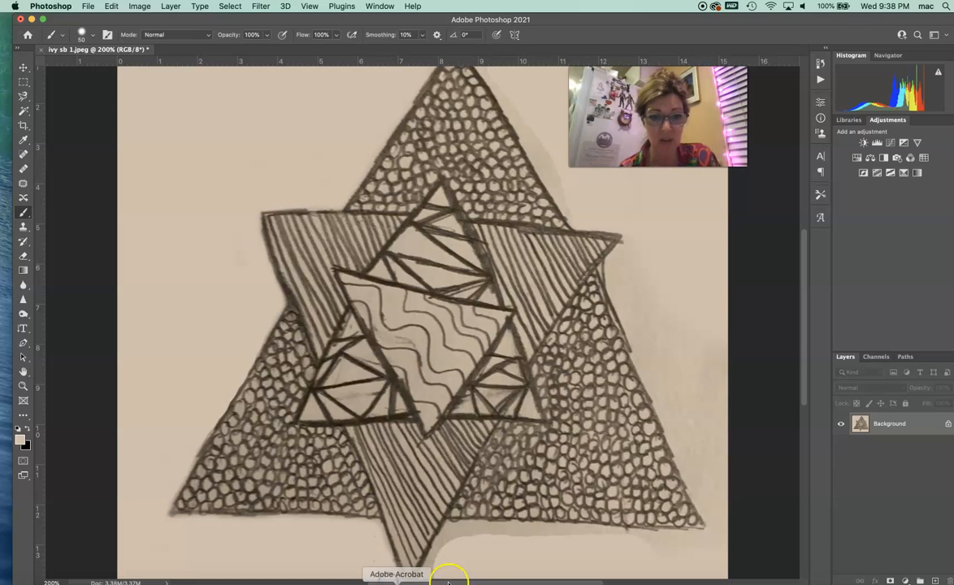
Step: Paint over the grey paper under the right half of the large triangle's base and along its right edge
drag(456, 536, 429, 582)
drag(458, 536, 687, 549)
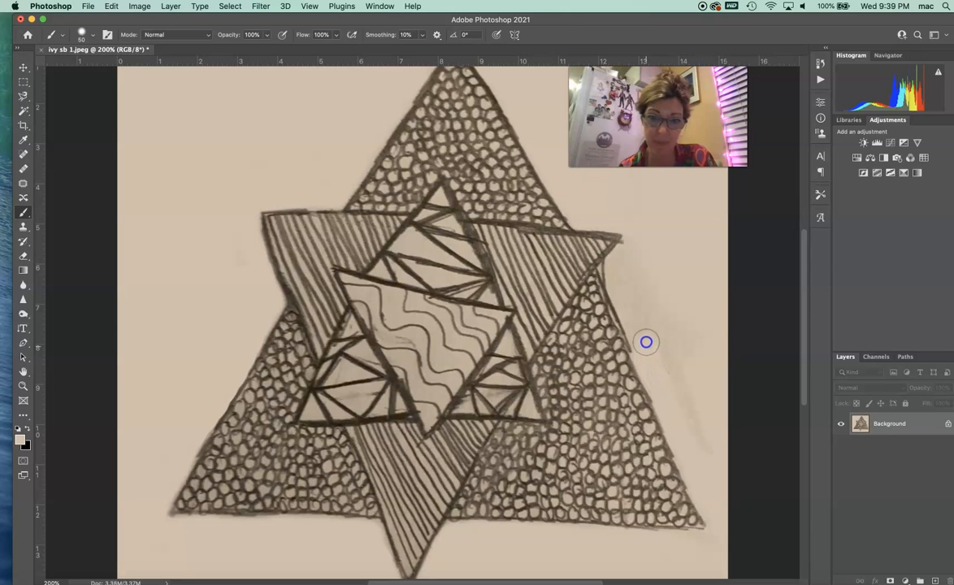
drag(636, 288, 716, 438)
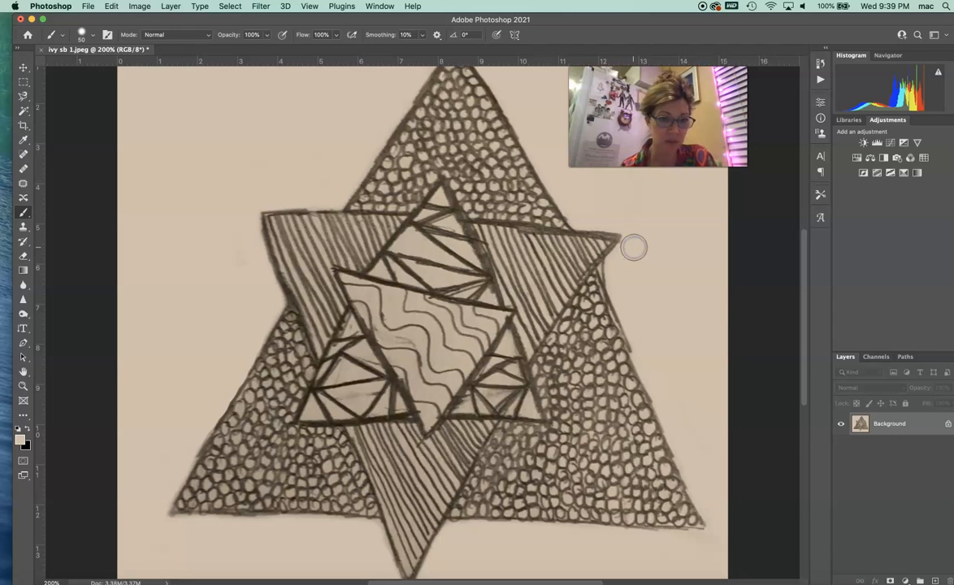
key(super+minus)
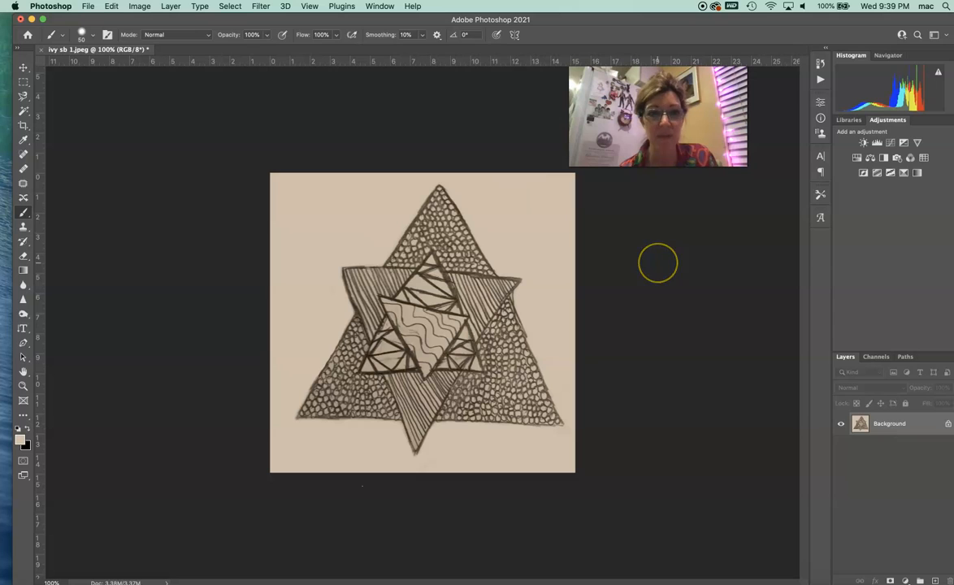
Step: Select the triangle drawing with Select Subject and invert the selection to the surrounding paper
click(232, 7)
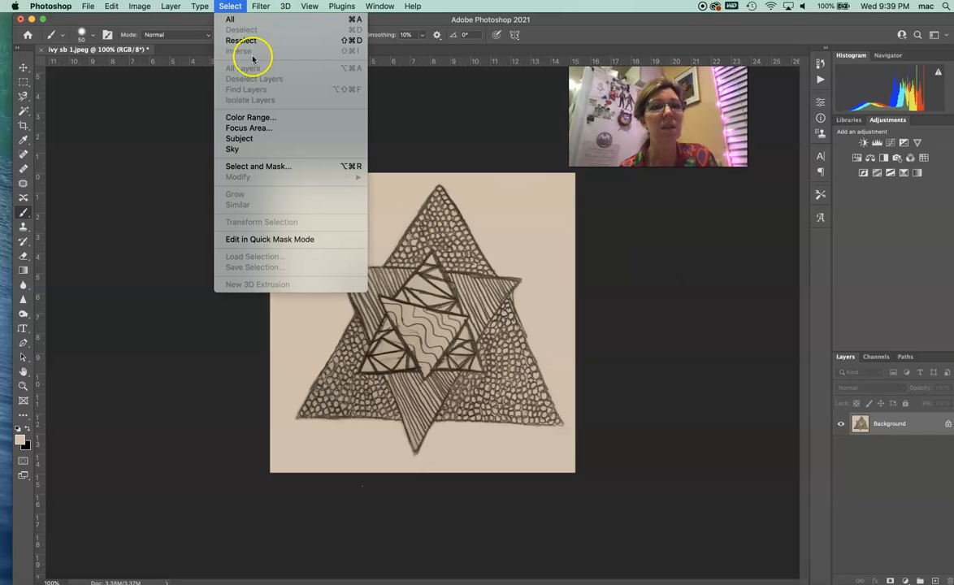
click(254, 142)
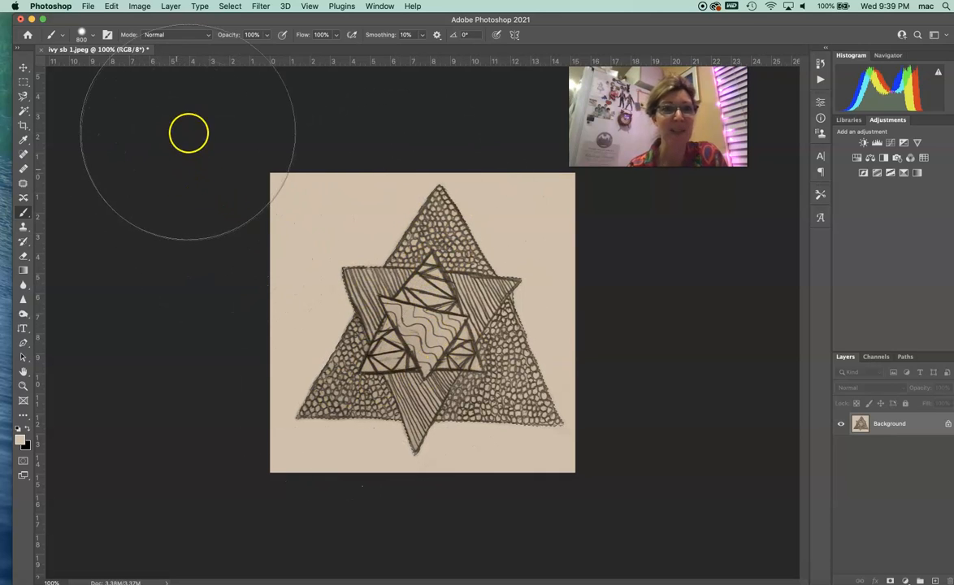
click(230, 7)
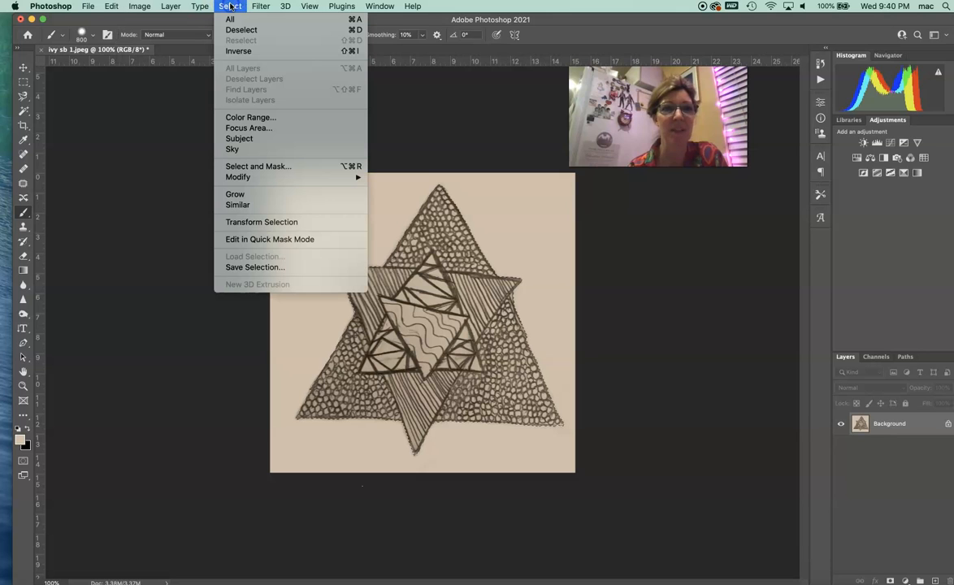
click(238, 51)
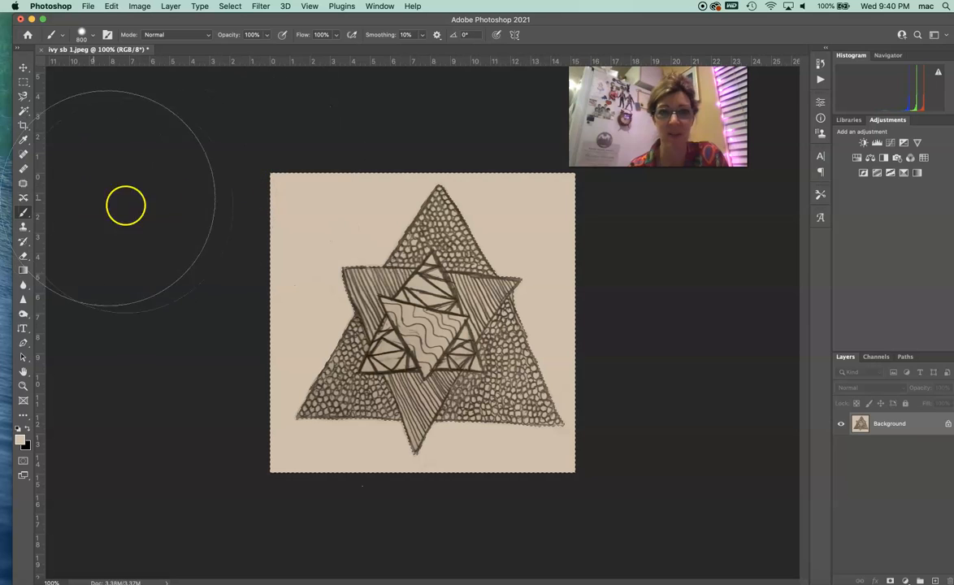
Step: Try painting the selected paper beside the drawing with the 800 px brush, and undo the strokes
mouse_move(349, 164)
mouse_down()
mouse_move(277, 275)
mouse_move(251, 435)
mouse_move(421, 448)
mouse_move(311, 451)
mouse_move(418, 458)
mouse_move(549, 448)
mouse_move(521, 372)
mouse_move(536, 254)
mouse_move(453, 210)
mouse_move(340, 223)
mouse_up()
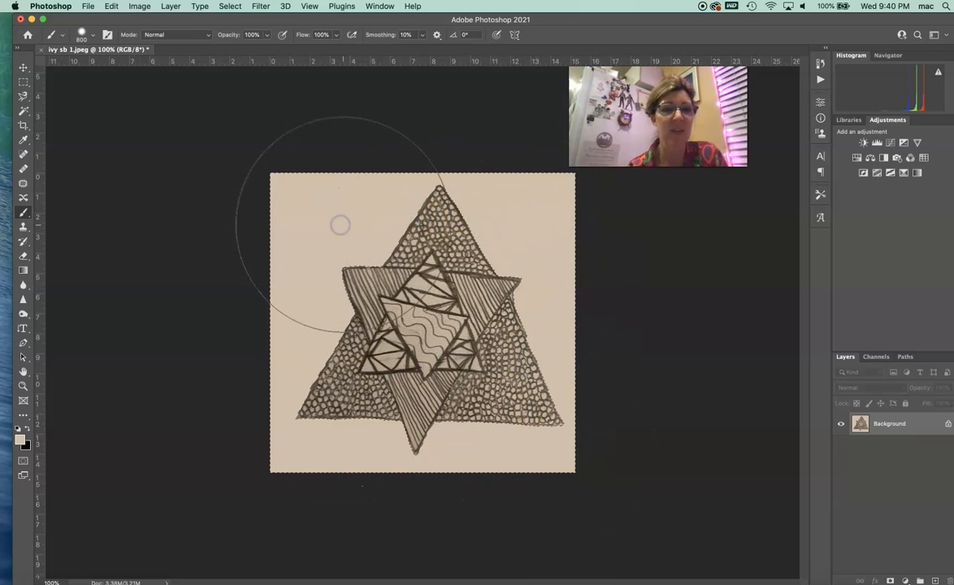
click(111, 6)
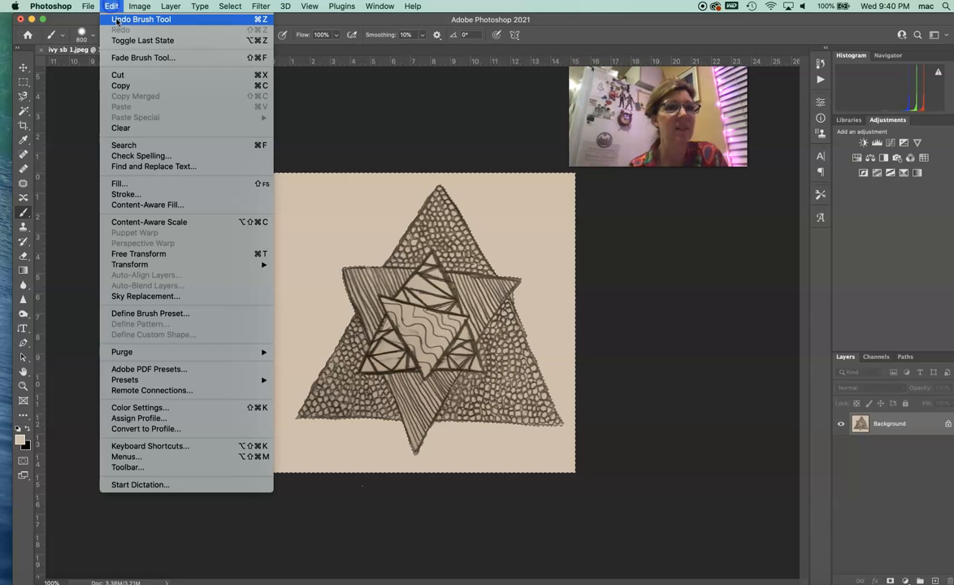
click(117, 19)
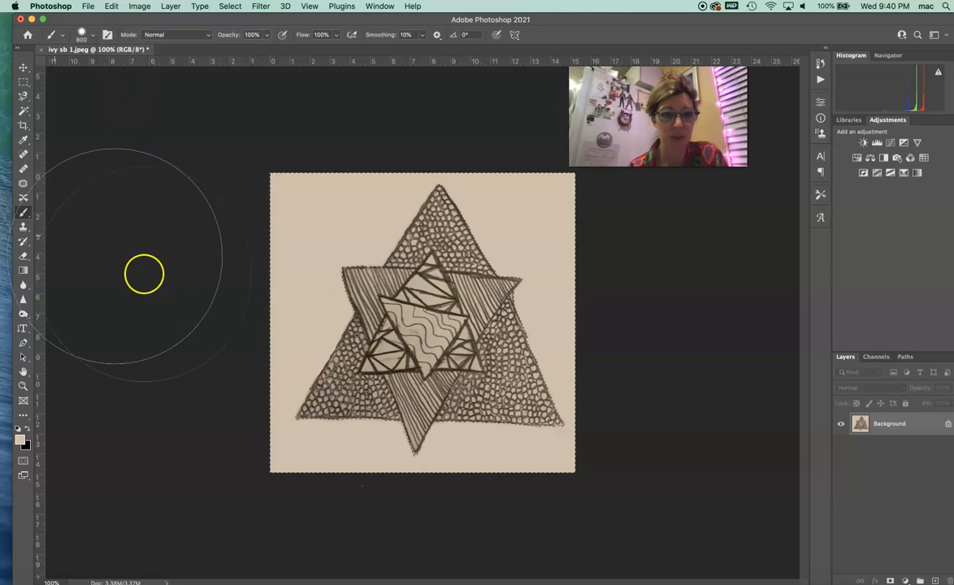
mouse_move(251, 302)
mouse_down()
mouse_move(268, 302)
mouse_move(213, 414)
mouse_up()
mouse_move(335, 501)
mouse_down()
mouse_move(399, 509)
mouse_move(429, 487)
mouse_move(231, 474)
mouse_move(166, 436)
mouse_up()
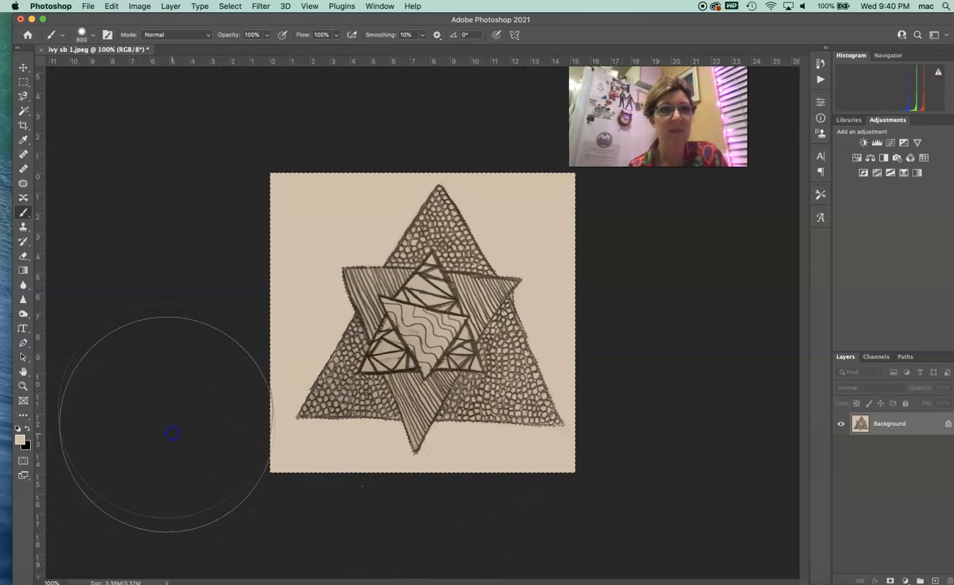
click(118, 7)
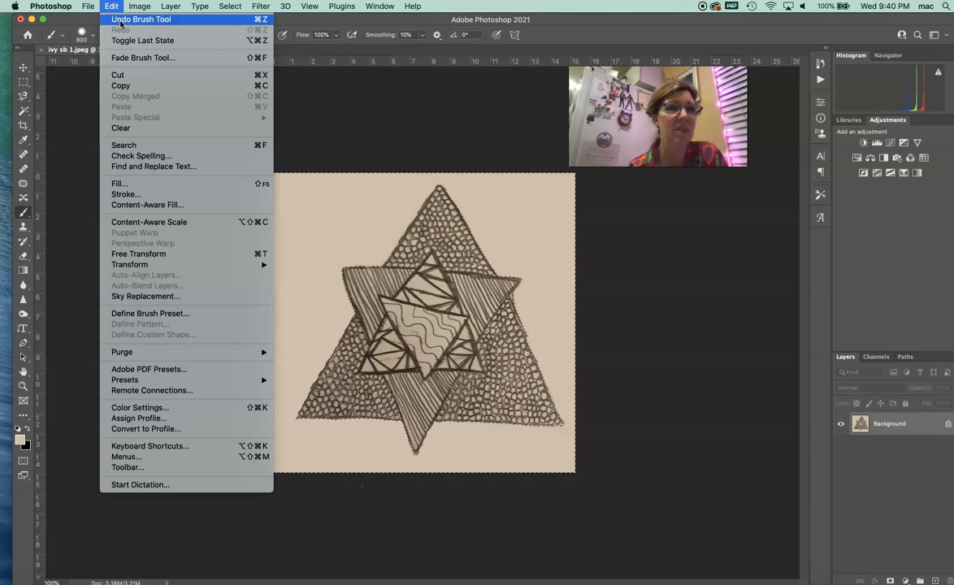
click(122, 20)
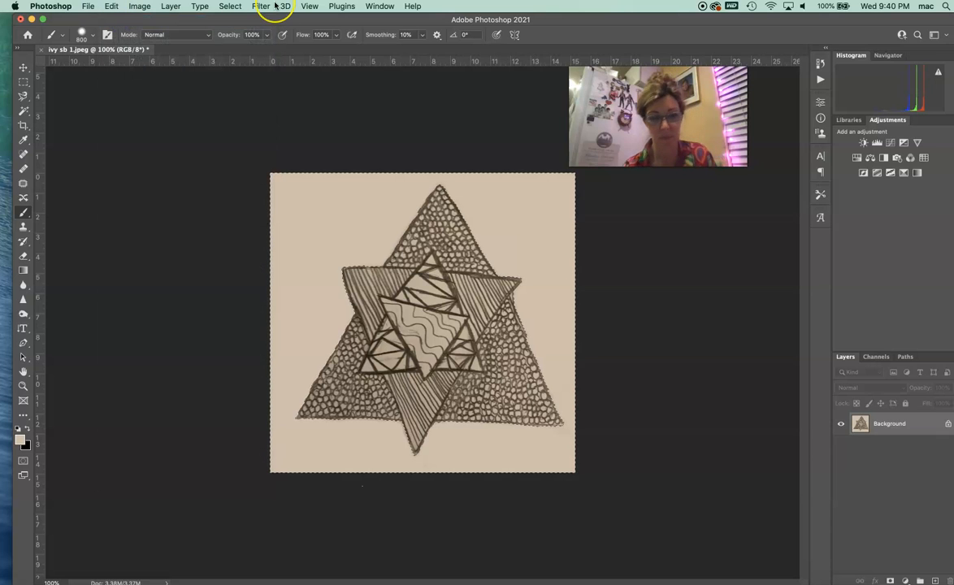
Step: Paint over the selected paper all around the drawing's edges with the 800 px brush in the paper colour
key(super+equal)
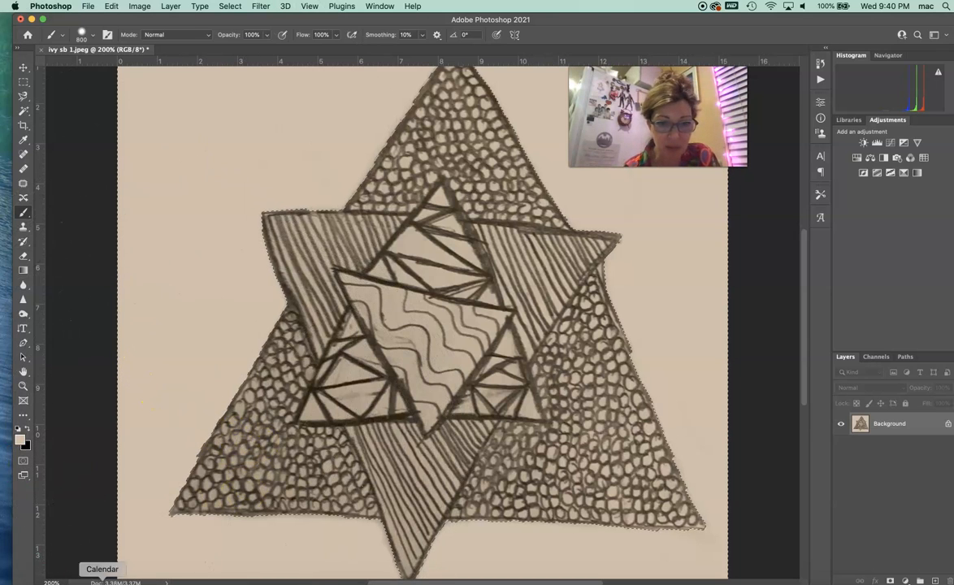
drag(296, 489, 297, 482)
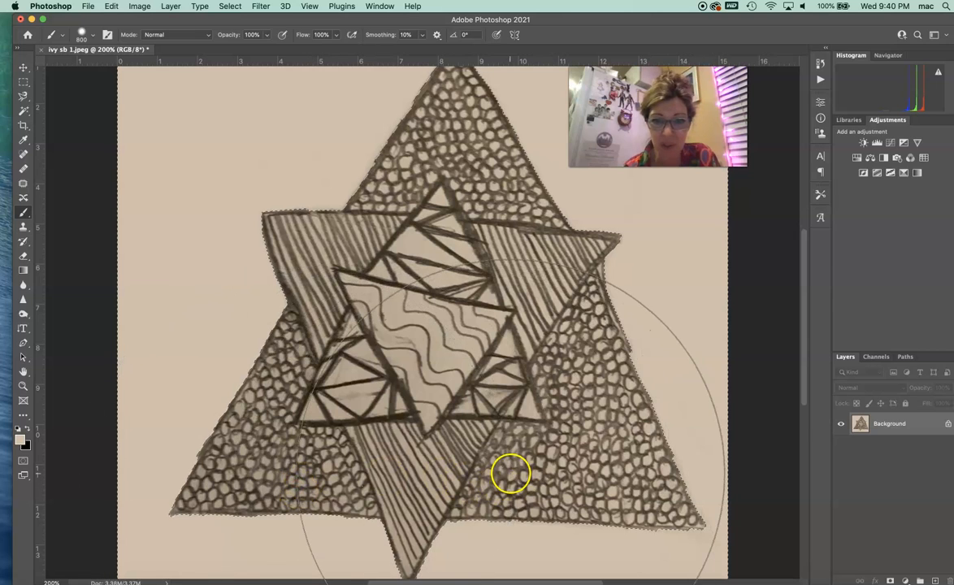
click(563, 439)
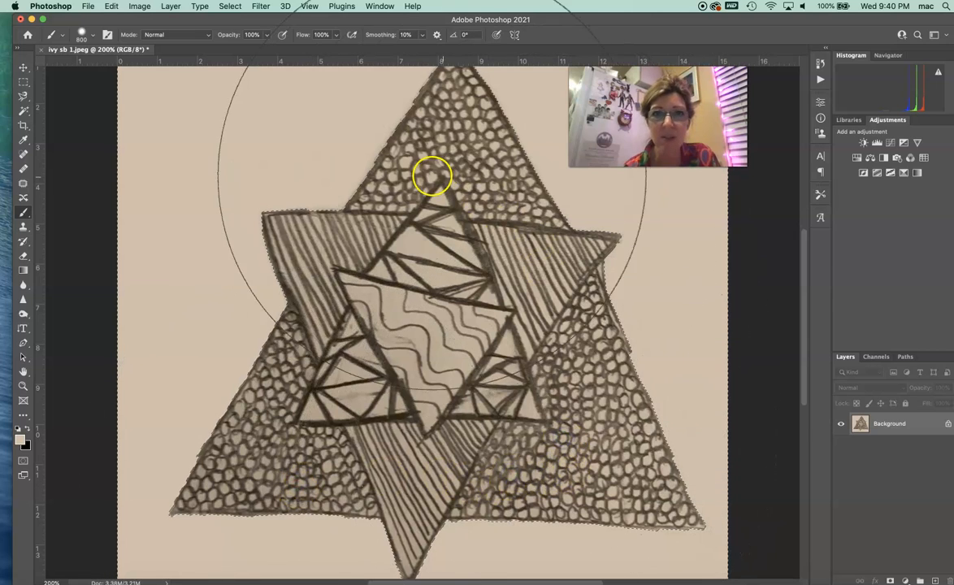
click(382, 190)
click(220, 358)
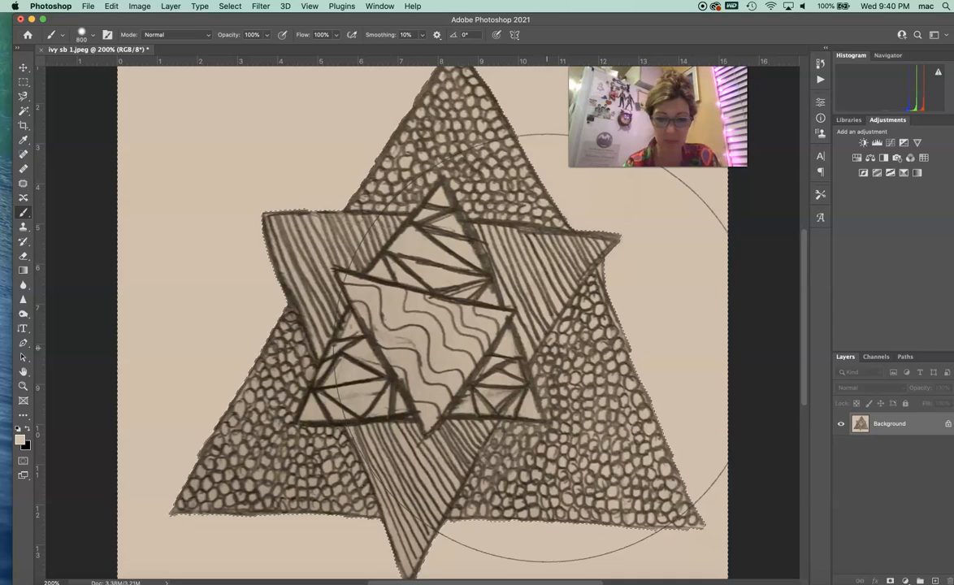
key(super+minus)
click(516, 219)
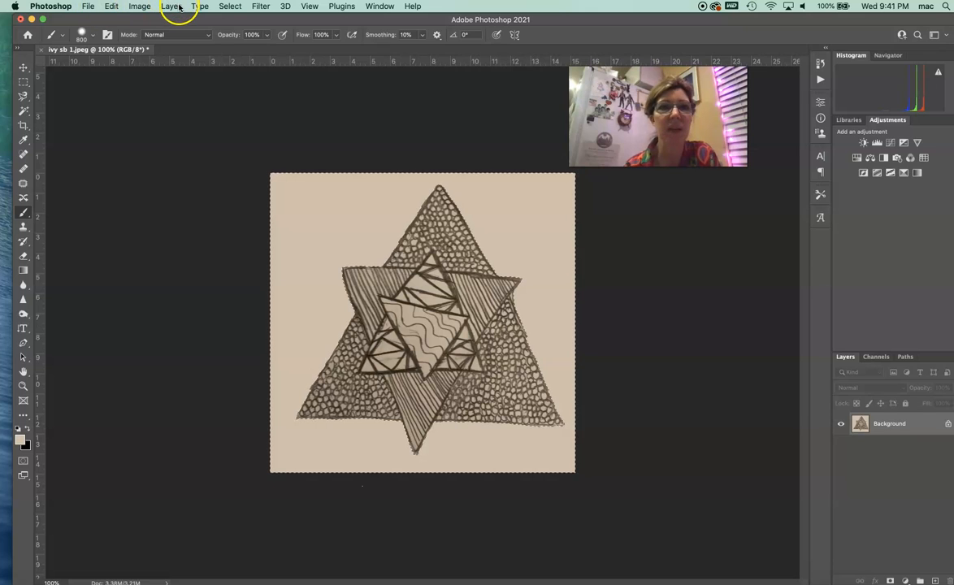
click(136, 6)
mouse_move(152, 41)
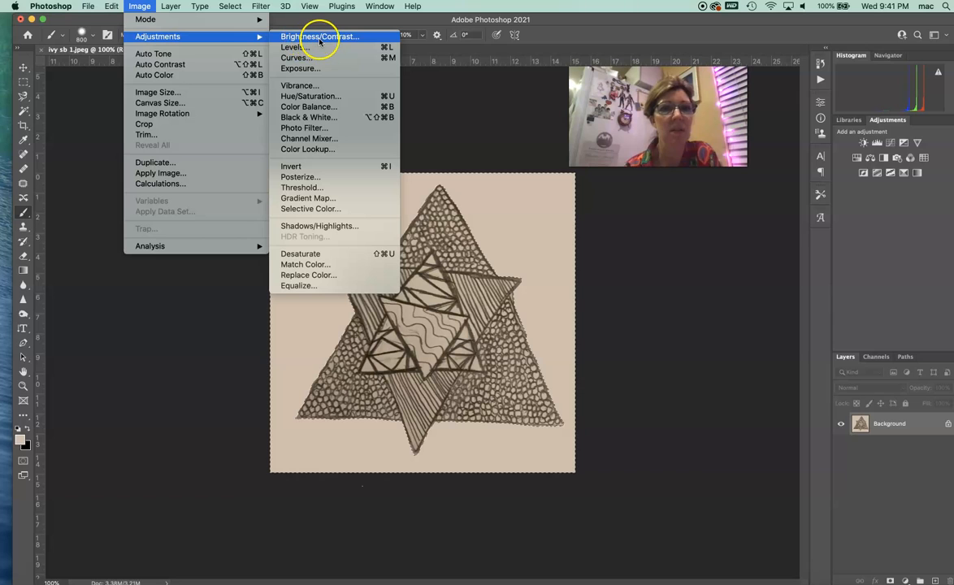
click(328, 118)
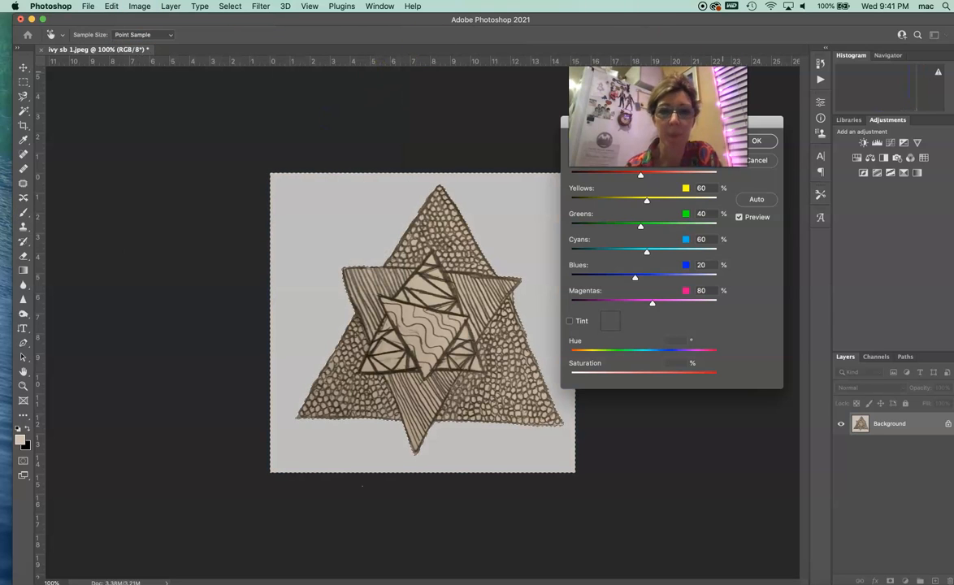
click(755, 160)
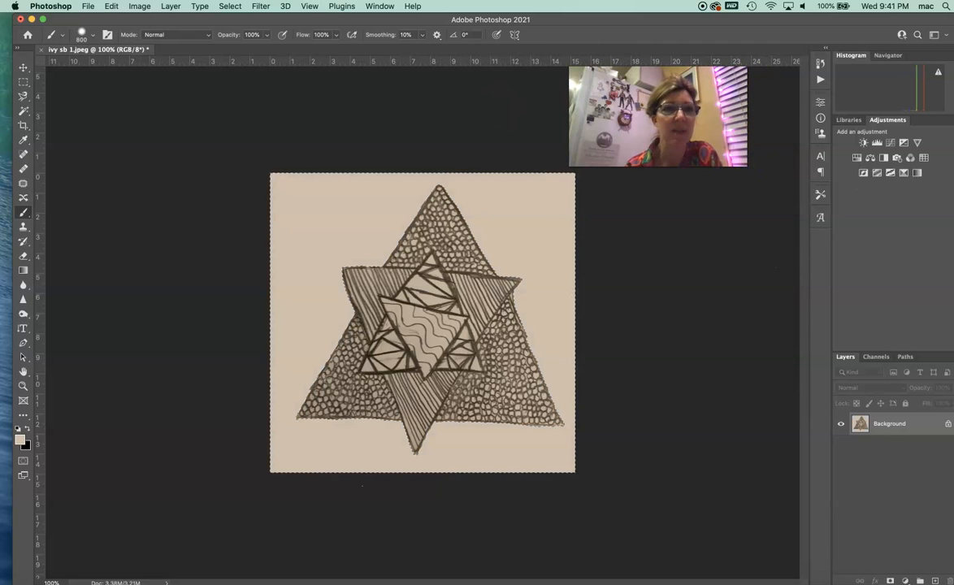
Step: Deselect the paper and convert the whole image with the Black & White adjustment at its default settings
click(233, 8)
click(232, 30)
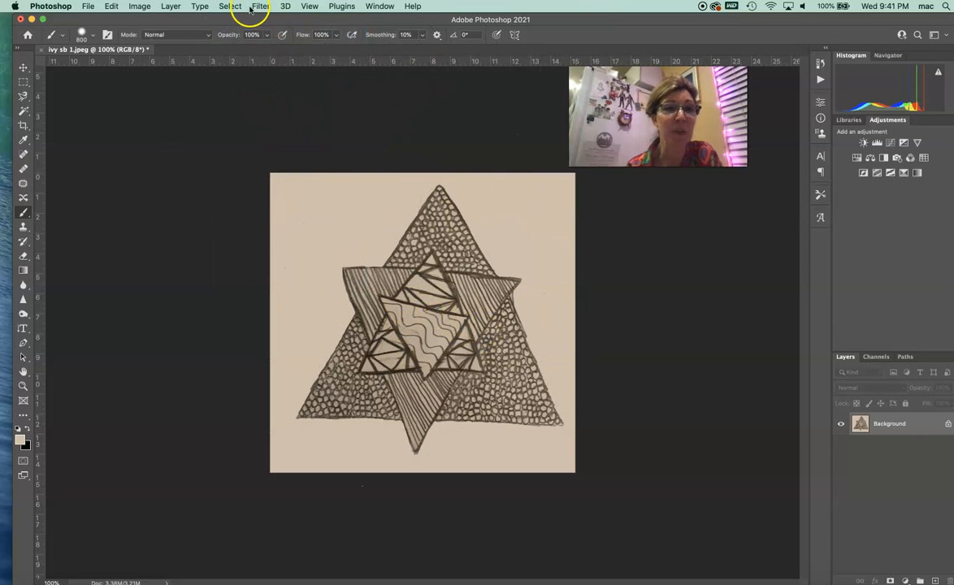
click(140, 7)
mouse_move(162, 37)
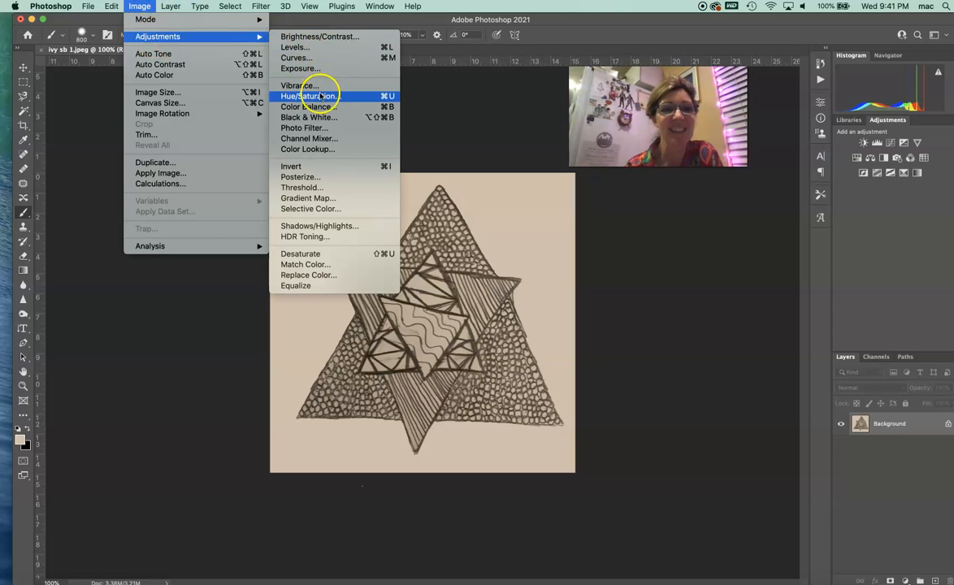
click(320, 118)
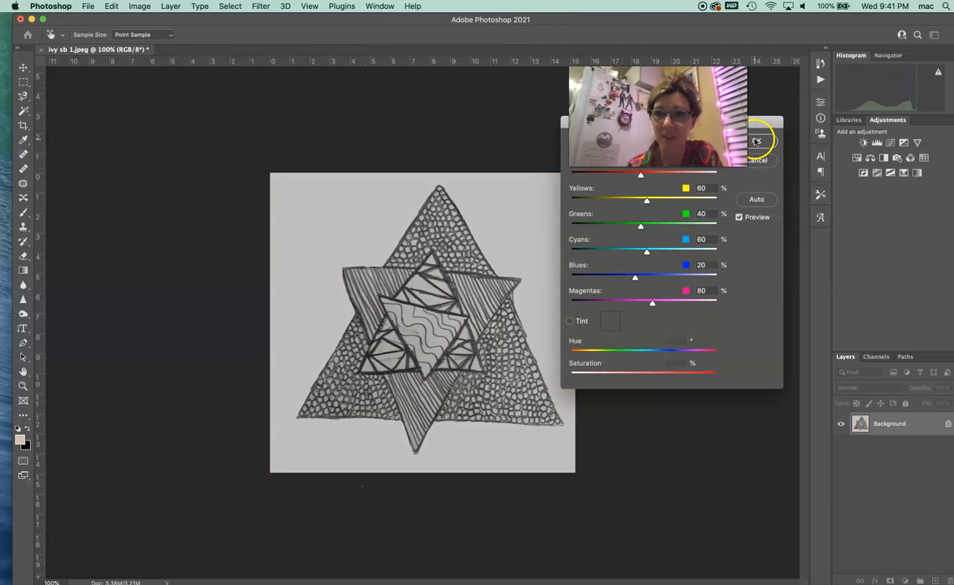
click(755, 141)
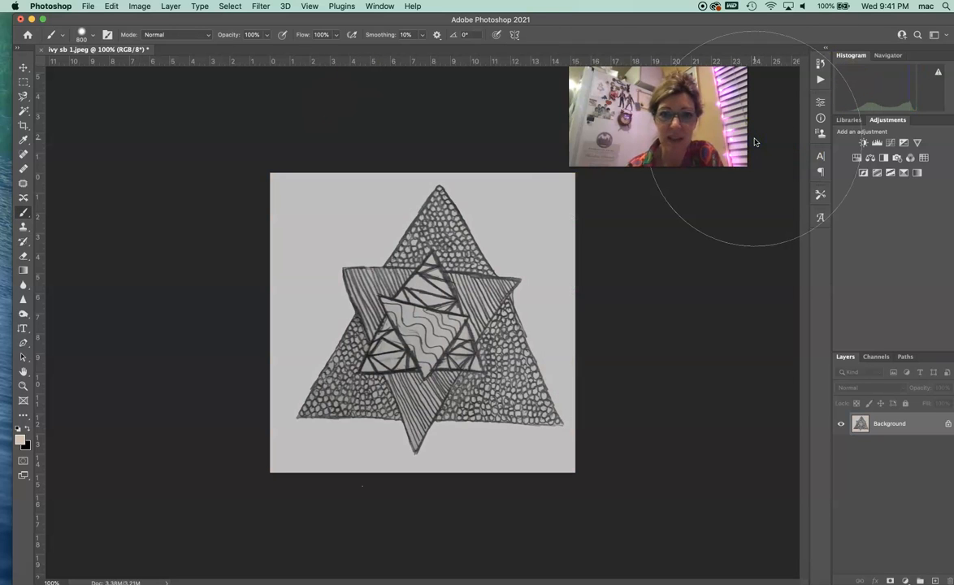
click(746, 297)
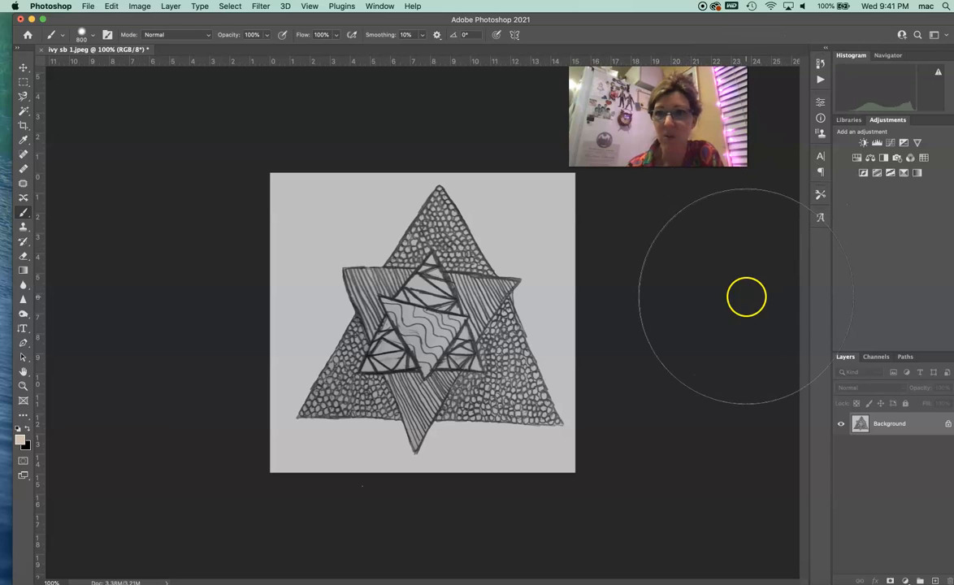
Step: Add a Brightness/Contrast adjustment layer with contrast 100 and brightness 28
click(862, 143)
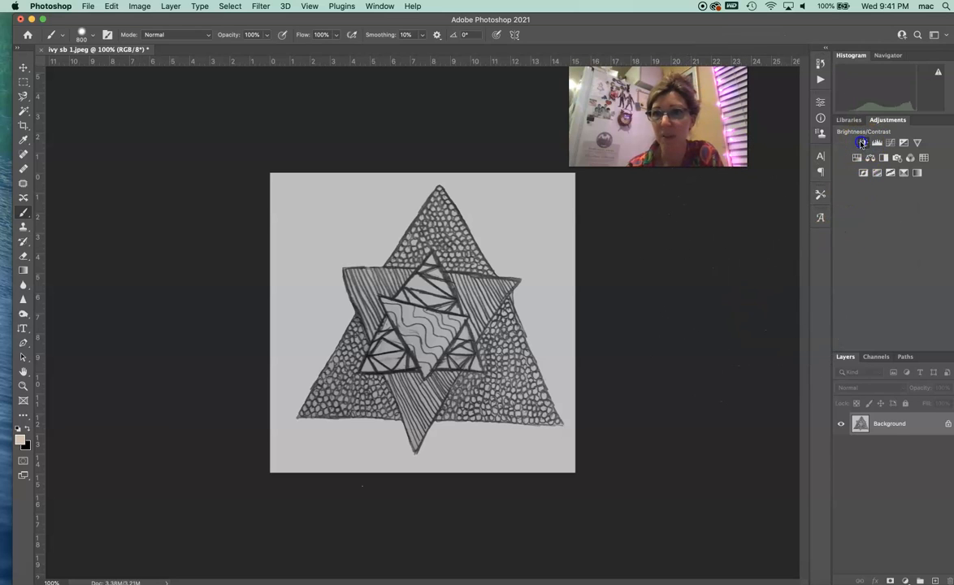
drag(744, 184, 795, 190)
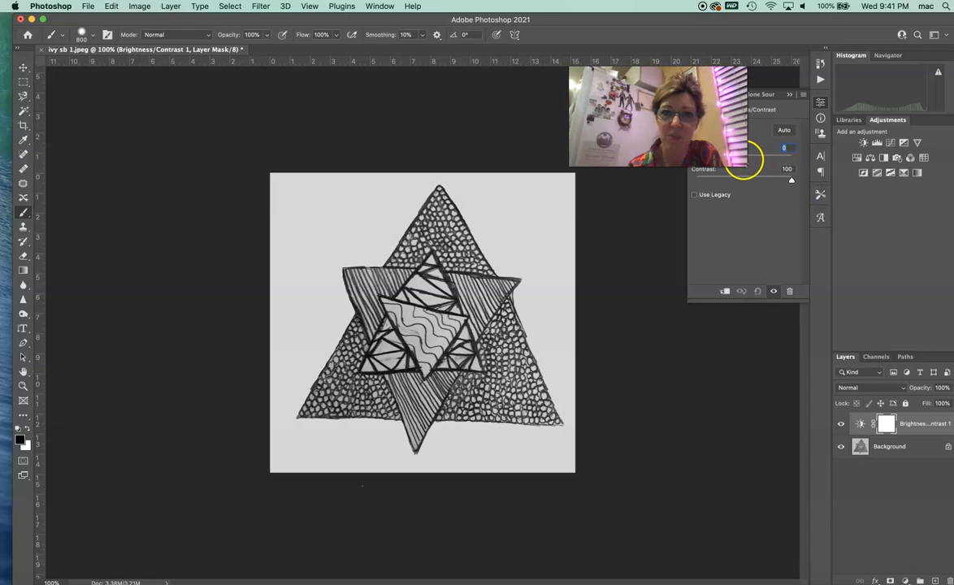
drag(750, 162, 753, 162)
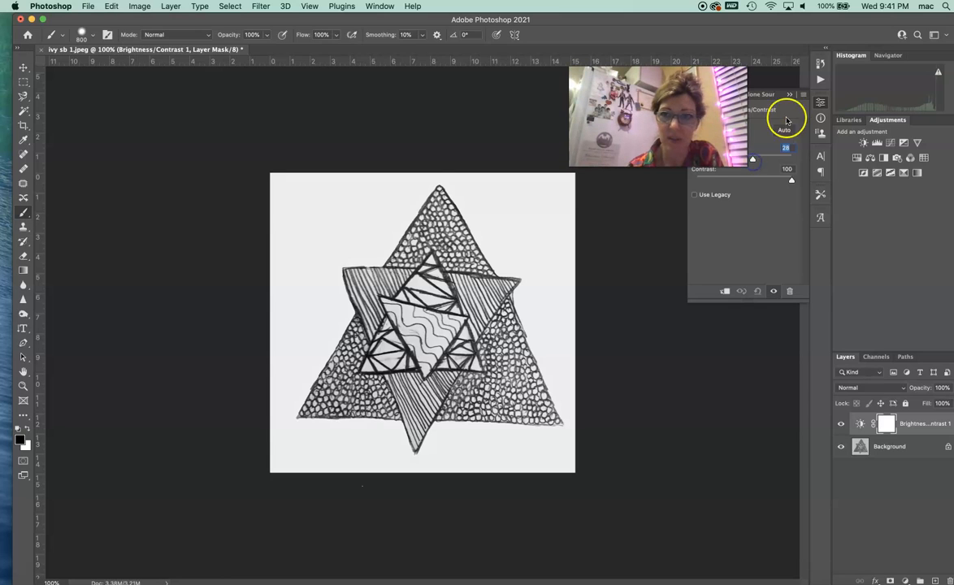
click(789, 97)
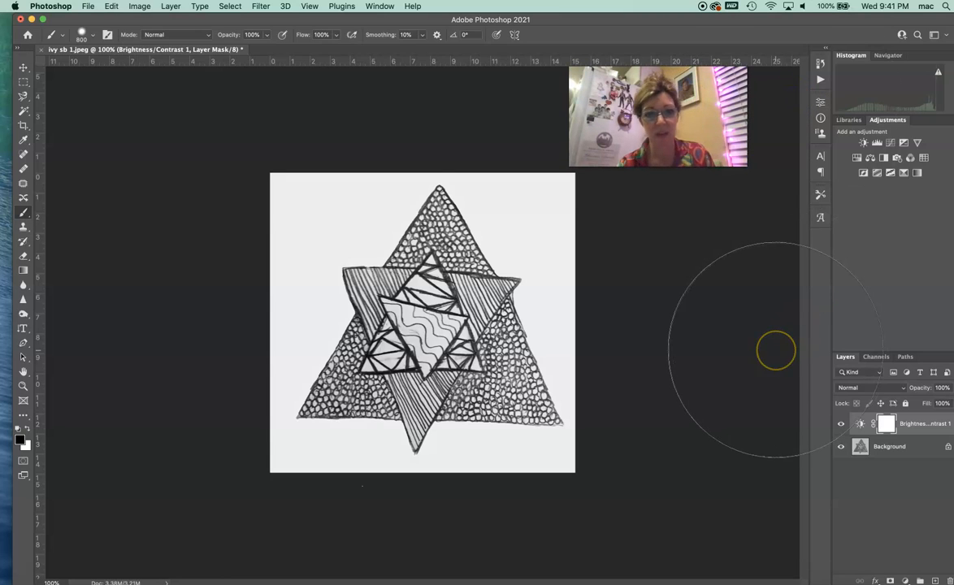
Step: Reduce the brush to 25 px and try to paint out the smudge between the central triangle's wavy lines in white
key(super+equal)
key(super+equal)
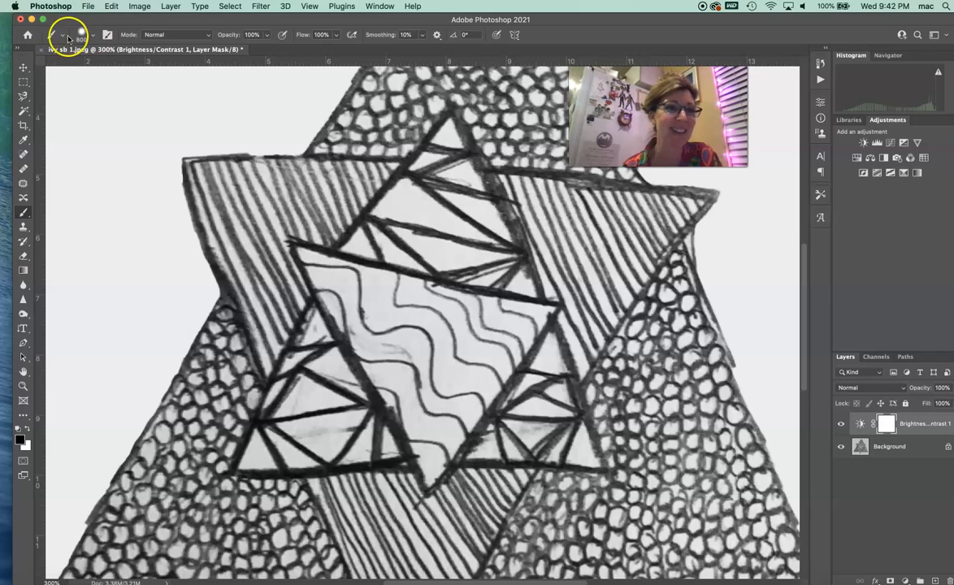
click(24, 140)
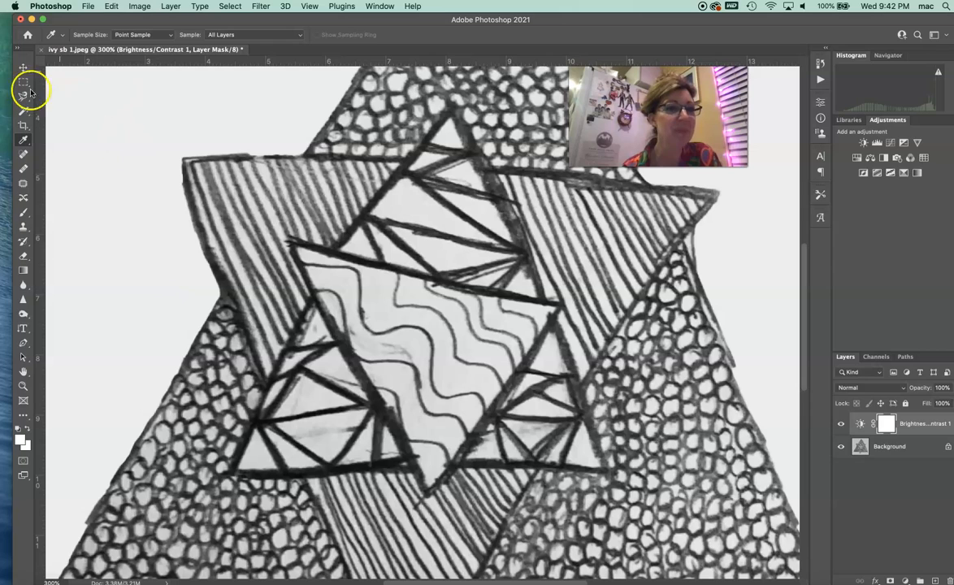
click(23, 213)
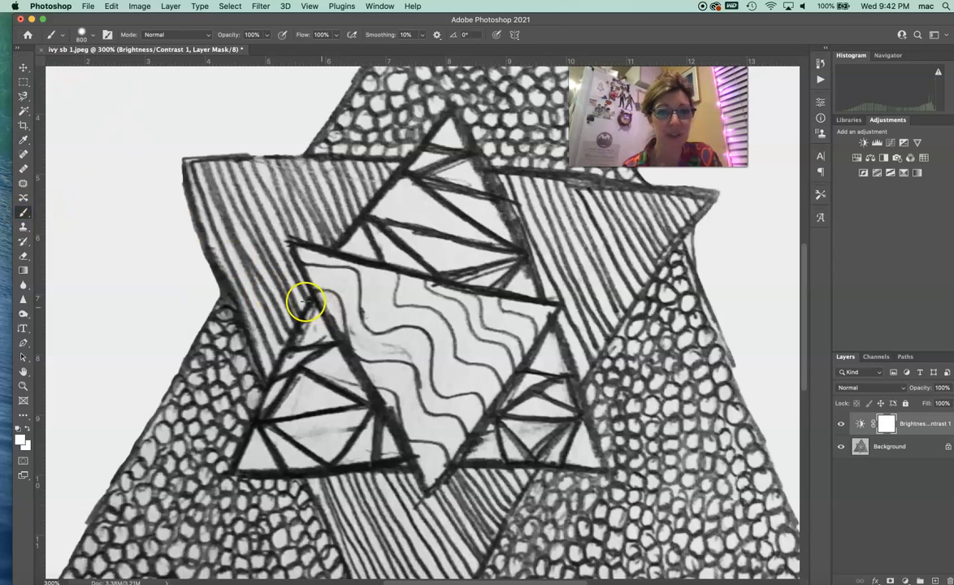
key(bracketleft)
key(bracketleft)
key(bracketleft)
key(bracketleft)
key(bracketleft)
key(bracketleft)
key(bracketleft)
key(bracketleft)
key(bracketleft)
key(bracketleft)
key(bracketleft)
key(bracketleft)
key(bracketleft)
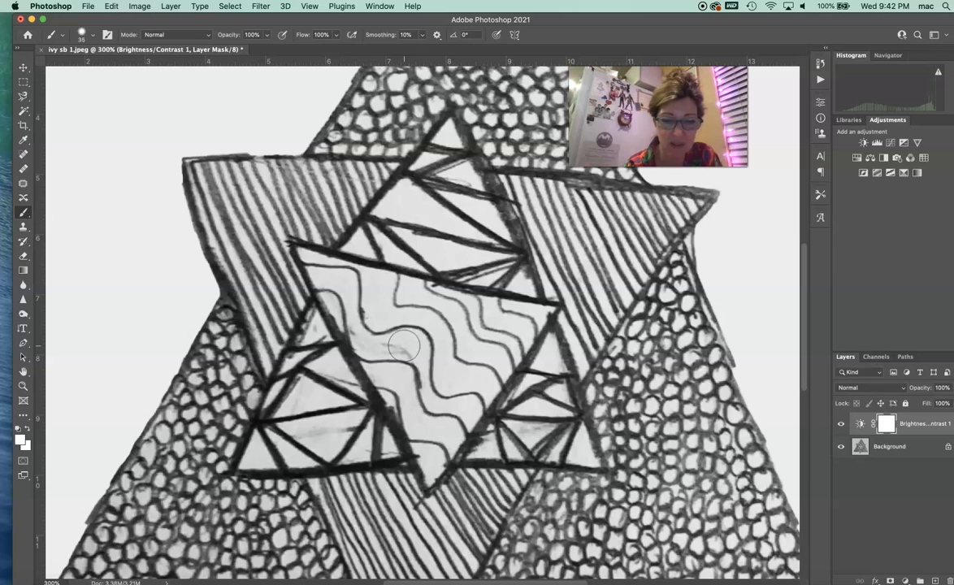
click(411, 346)
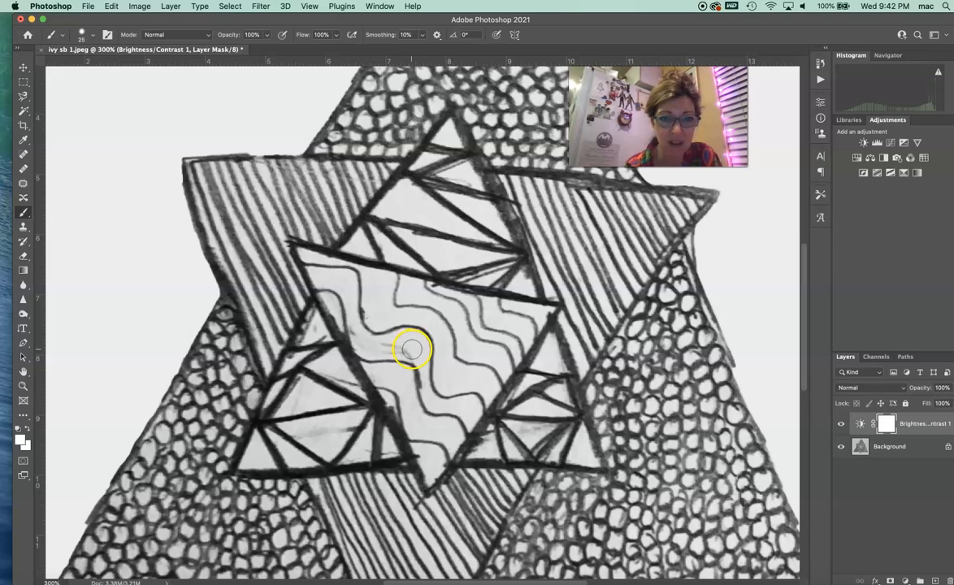
drag(411, 348, 398, 346)
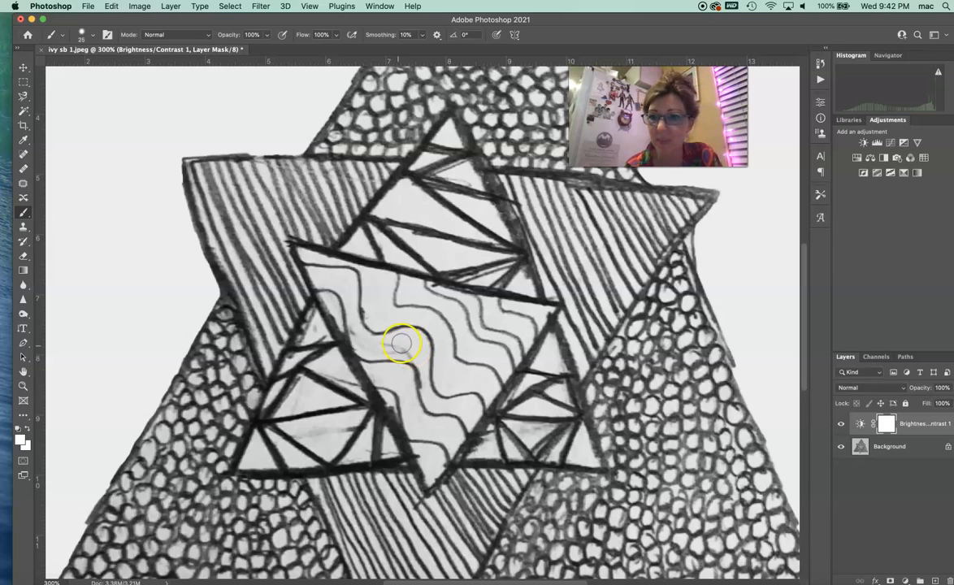
Step: Try painting over the smudge between the wavy lines on the Background layer, and undo the stroke
click(890, 446)
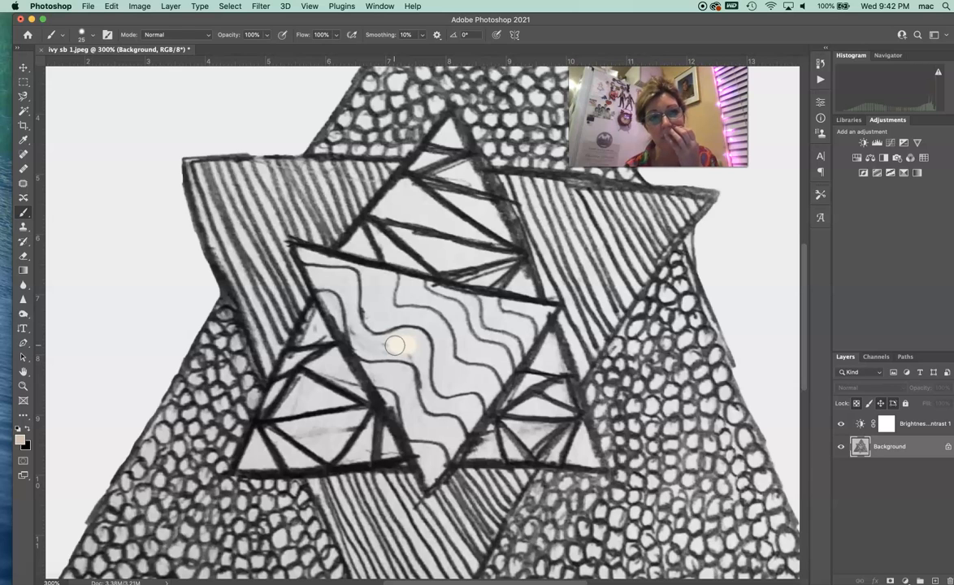
click(111, 6)
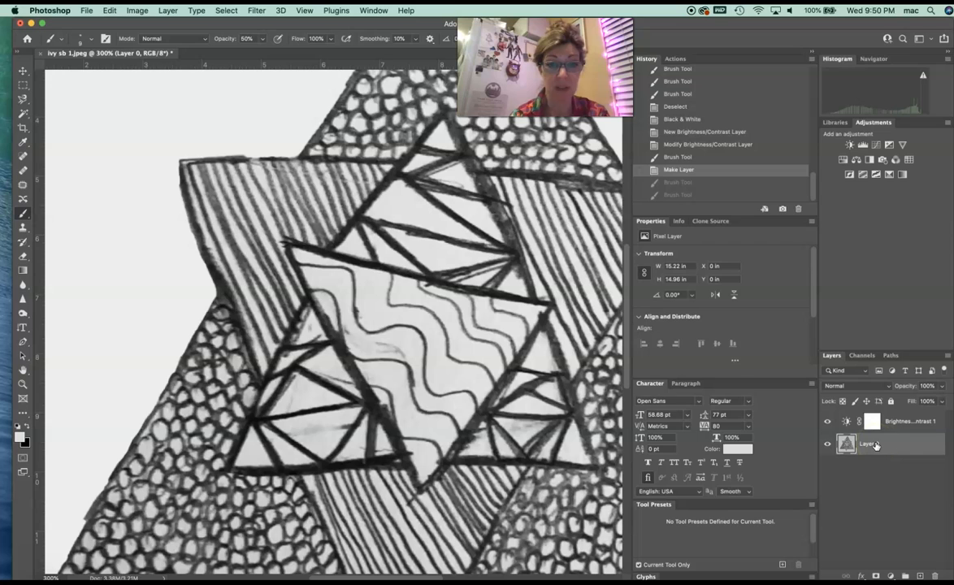
Step: Sample the paper colour inside the central triangle and set the brush to 1% hardness and 25% opacity
click(23, 143)
click(435, 371)
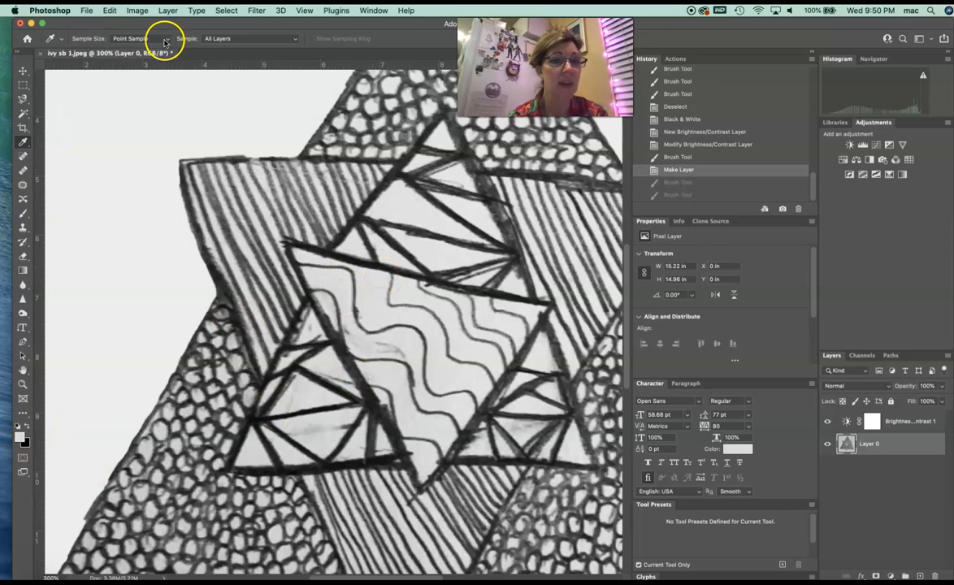
click(25, 215)
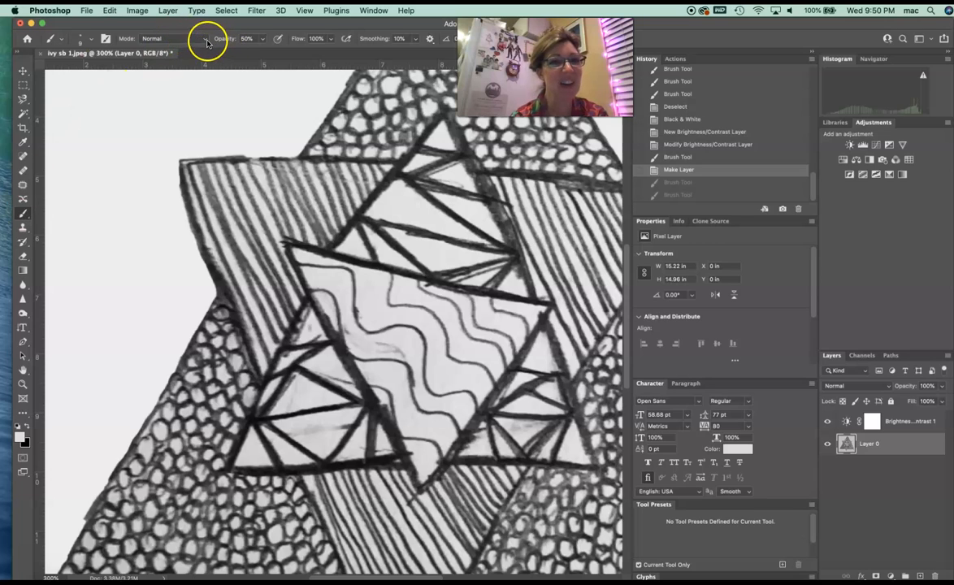
click(91, 40)
drag(74, 98, 75, 99)
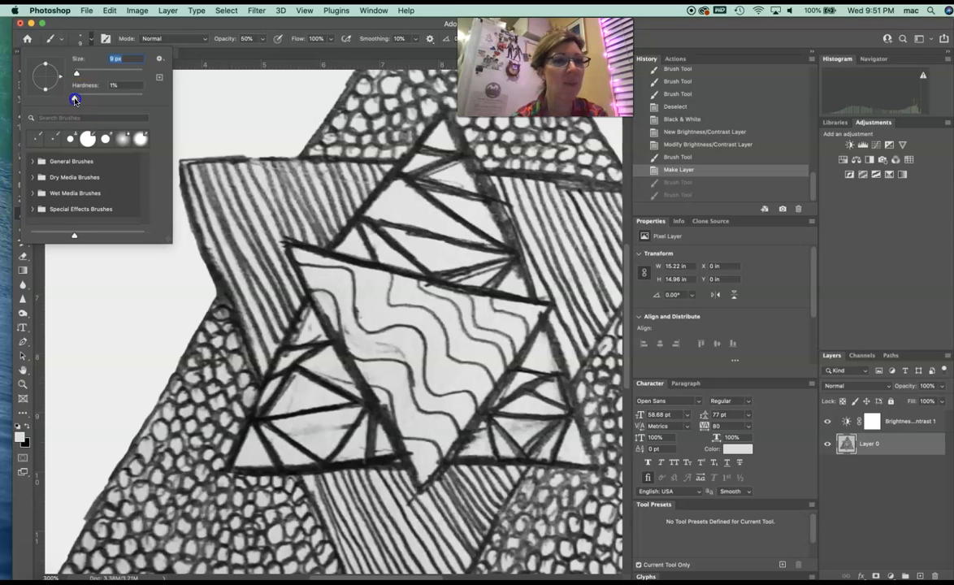
click(78, 75)
click(254, 52)
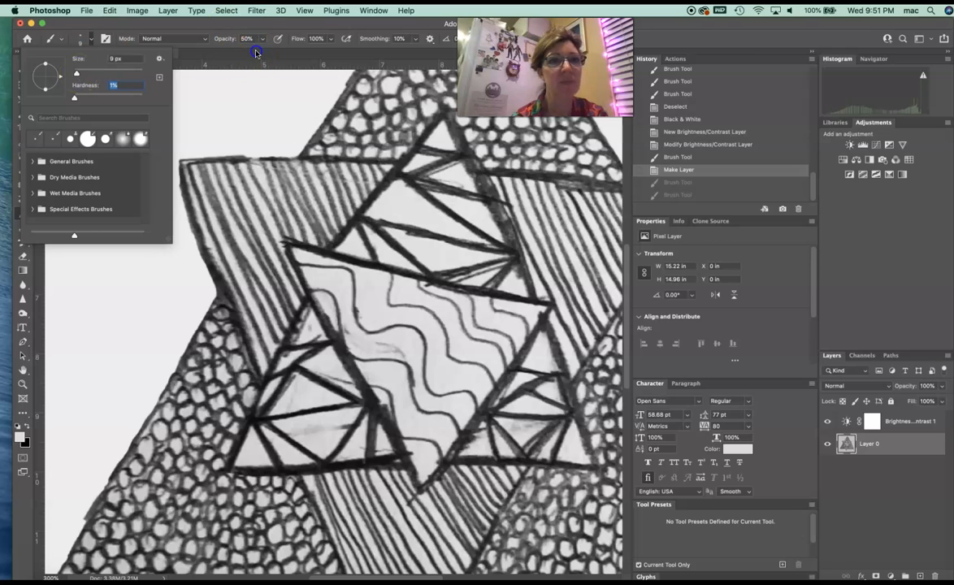
click(264, 40)
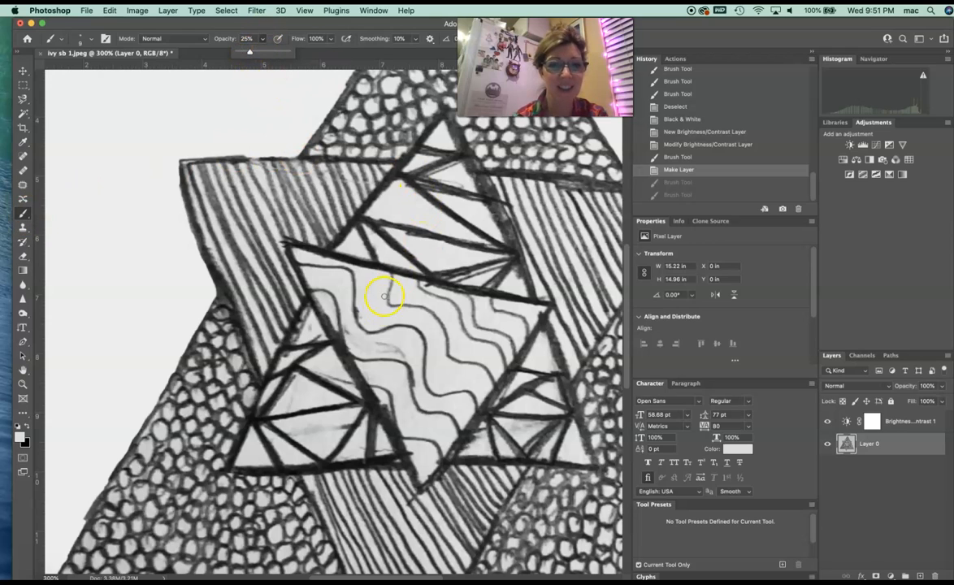
Step: Paint over the smudges between the central triangle's wavy lines on Layer 0, reducing the brush to 15 px
drag(403, 355, 398, 349)
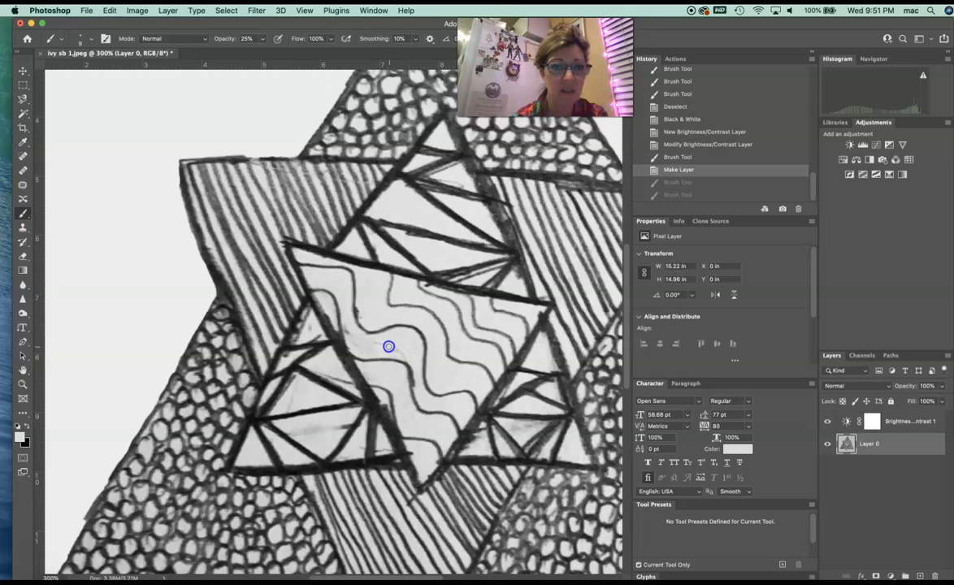
mouse_move(373, 352)
mouse_down()
mouse_move(362, 349)
mouse_move(404, 346)
mouse_move(360, 342)
mouse_move(413, 348)
mouse_move(394, 344)
mouse_move(404, 339)
mouse_up()
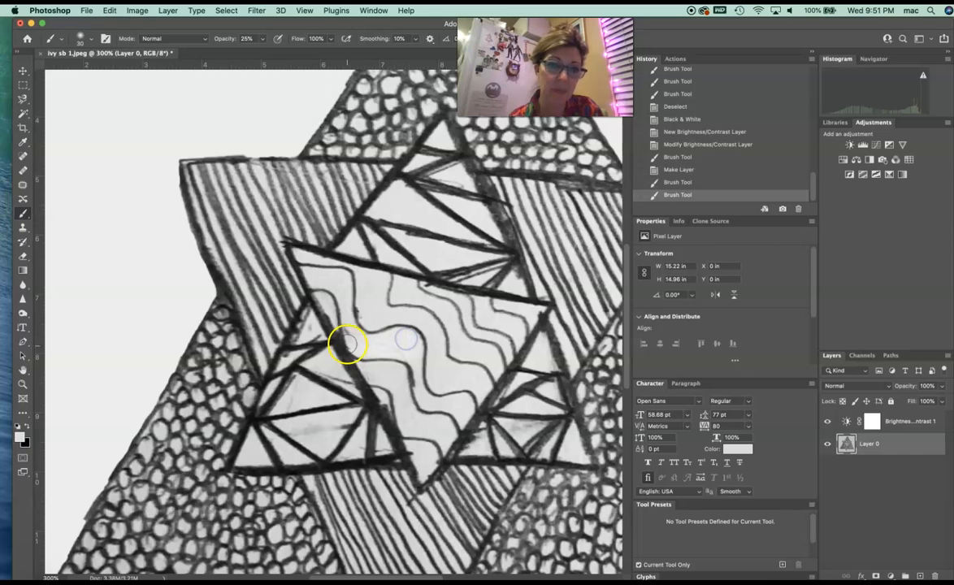
key(bracketleft)
key(bracketleft)
key(bracketleft)
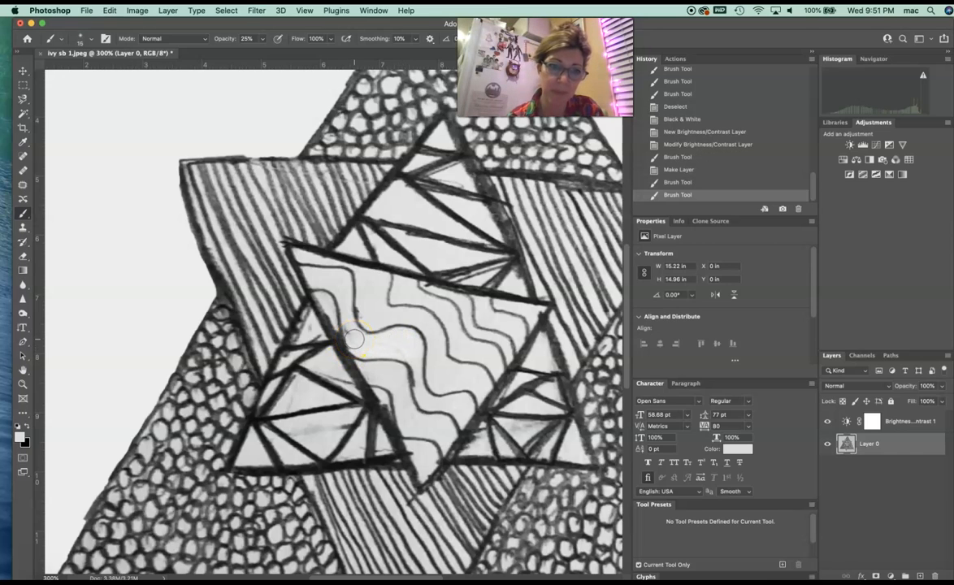
click(354, 339)
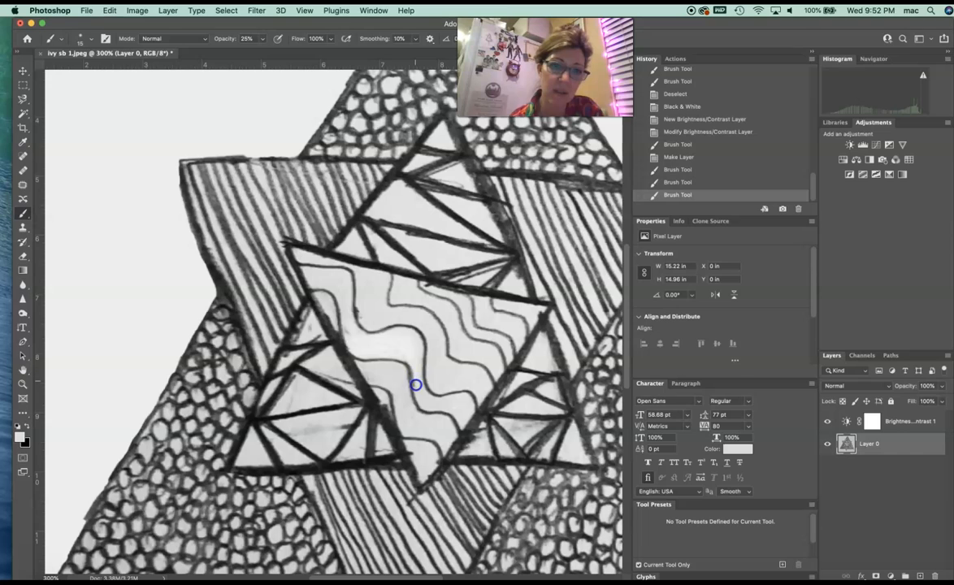
mouse_move(356, 331)
mouse_down()
mouse_move(317, 335)
mouse_move(351, 334)
mouse_up()
click(348, 271)
mouse_move(349, 271)
mouse_down()
mouse_move(464, 325)
mouse_move(460, 379)
mouse_up()
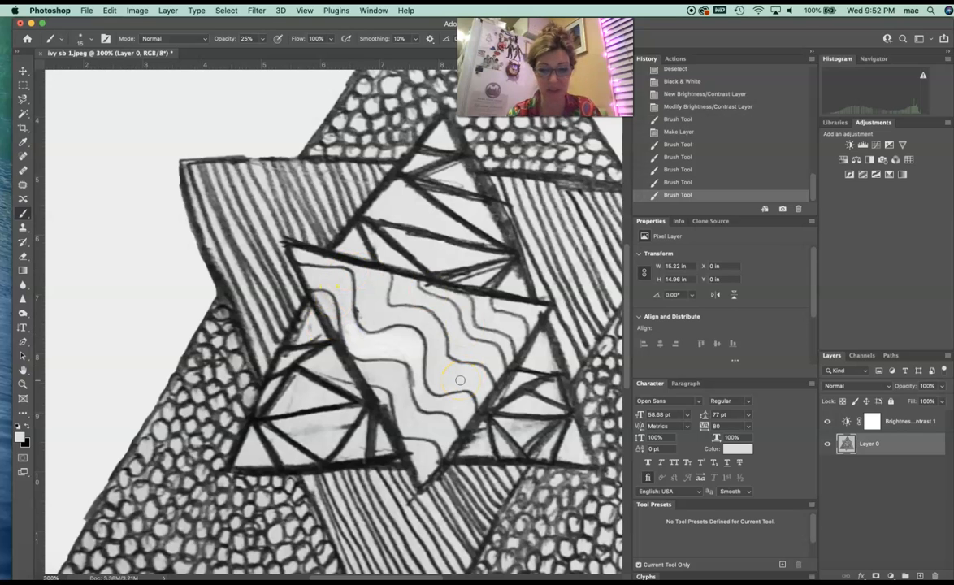
key(super+minus)
key(super+minus)
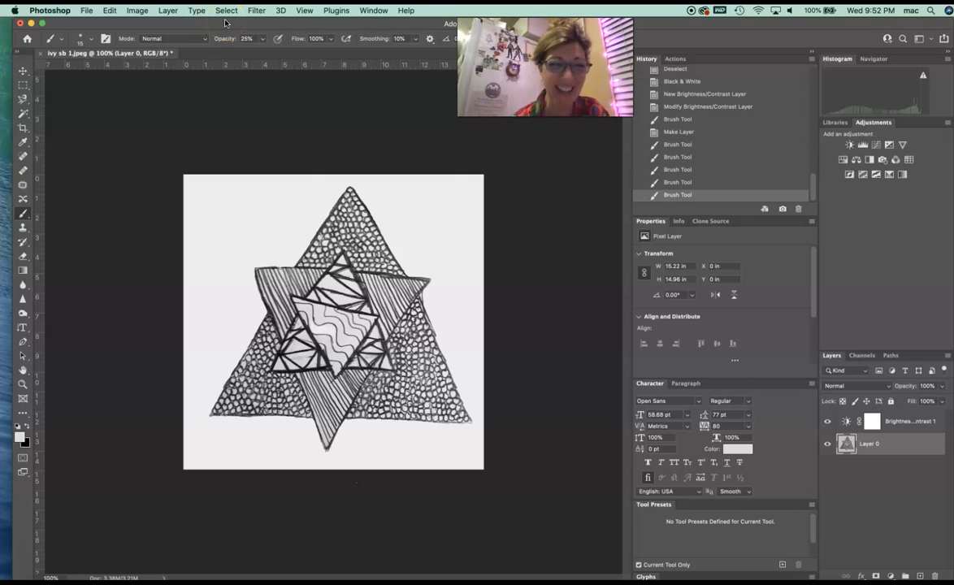
Step: Switch to Chrome and review the Pixlr and Adobe Photoshop Express entries in the free online photo editors article
click(20, 507)
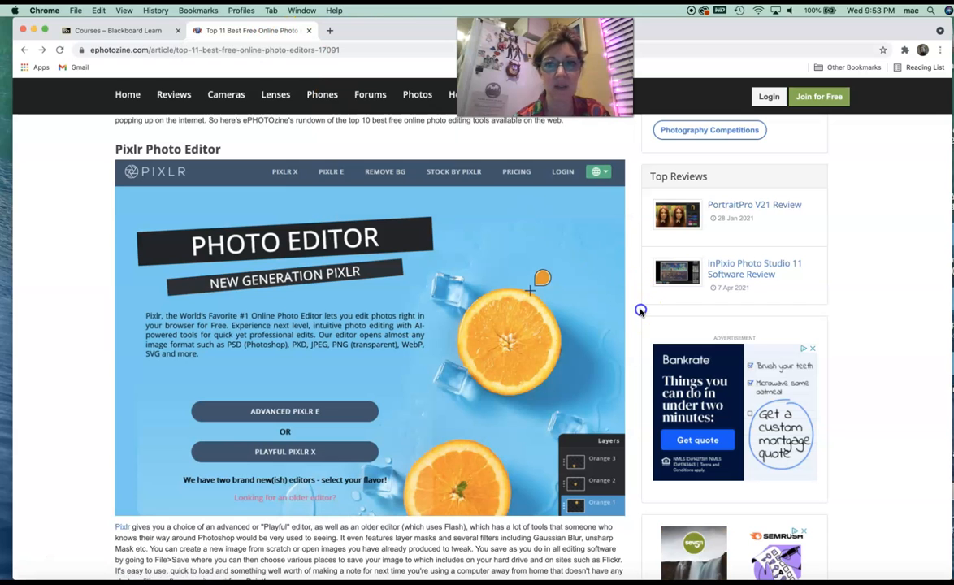
scroll(638, 311, up, 1)
scroll(639, 312, up, 10)
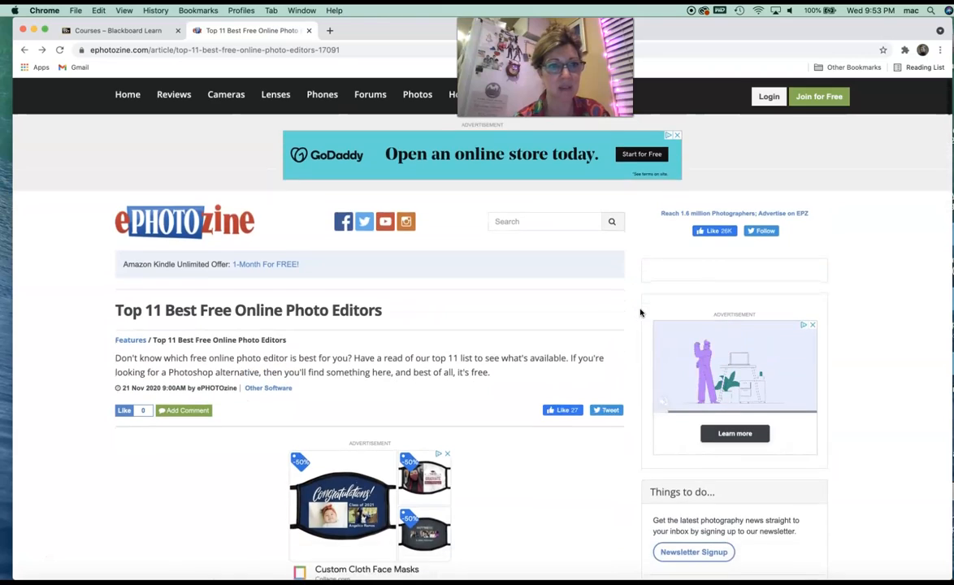
scroll(639, 312, down, 6)
scroll(639, 312, down, 10)
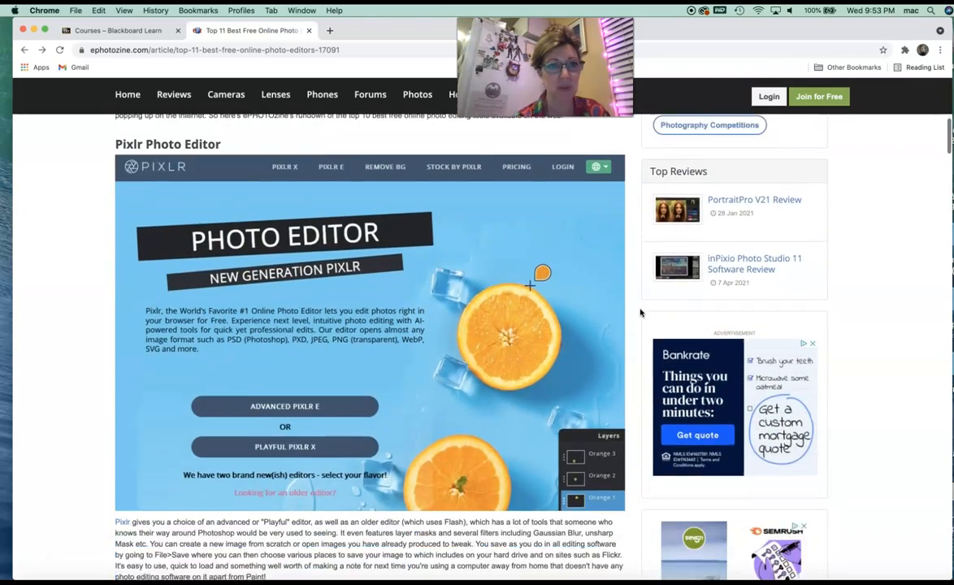
scroll(639, 312, down, 2)
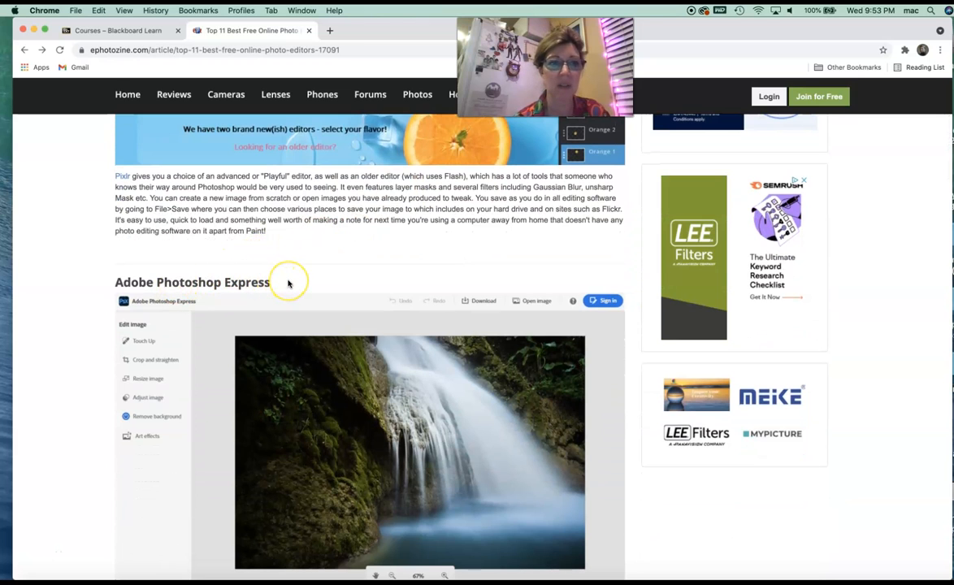
scroll(287, 283, down, 4)
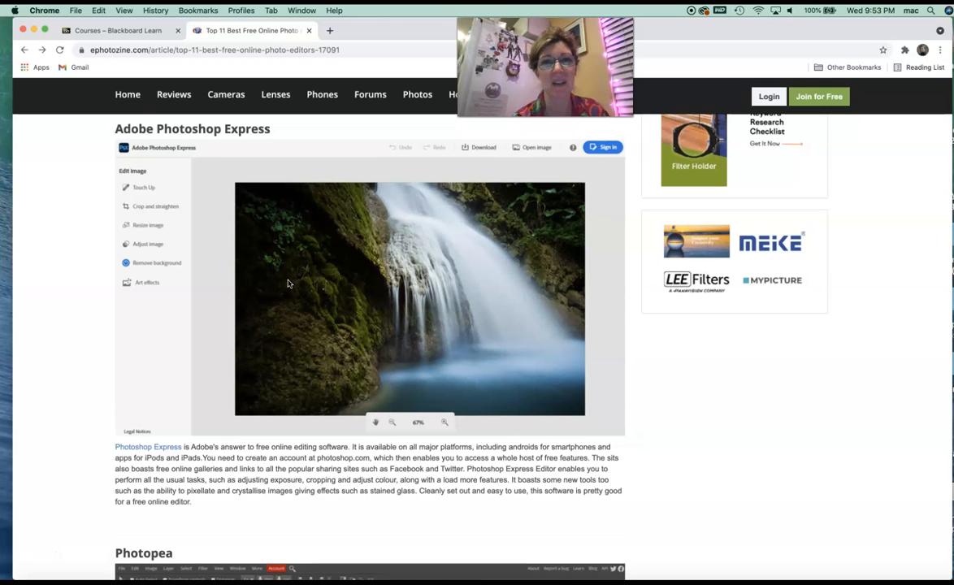
scroll(288, 283, up, 1)
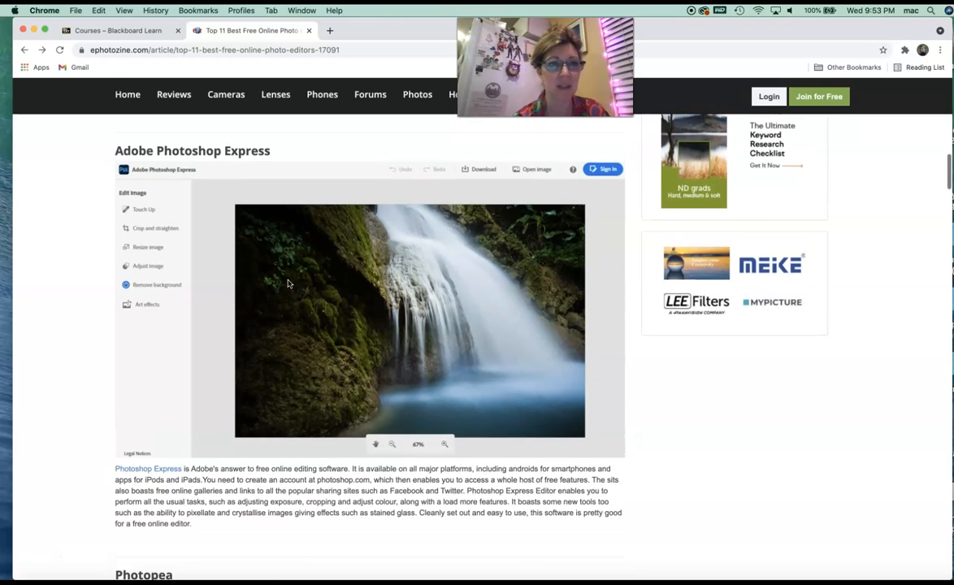
scroll(287, 283, up, 5)
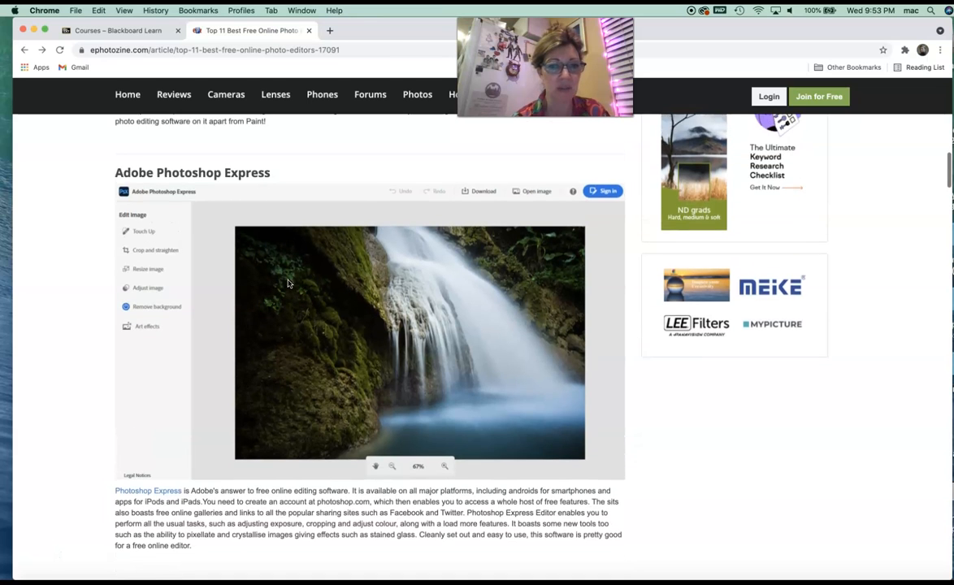
scroll(288, 283, up, 4)
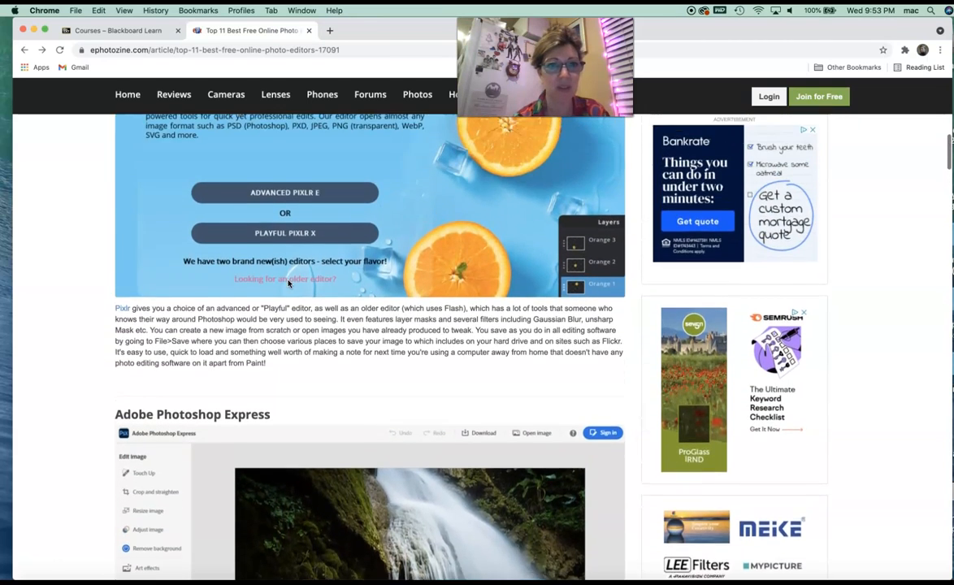
scroll(288, 282, up, 1)
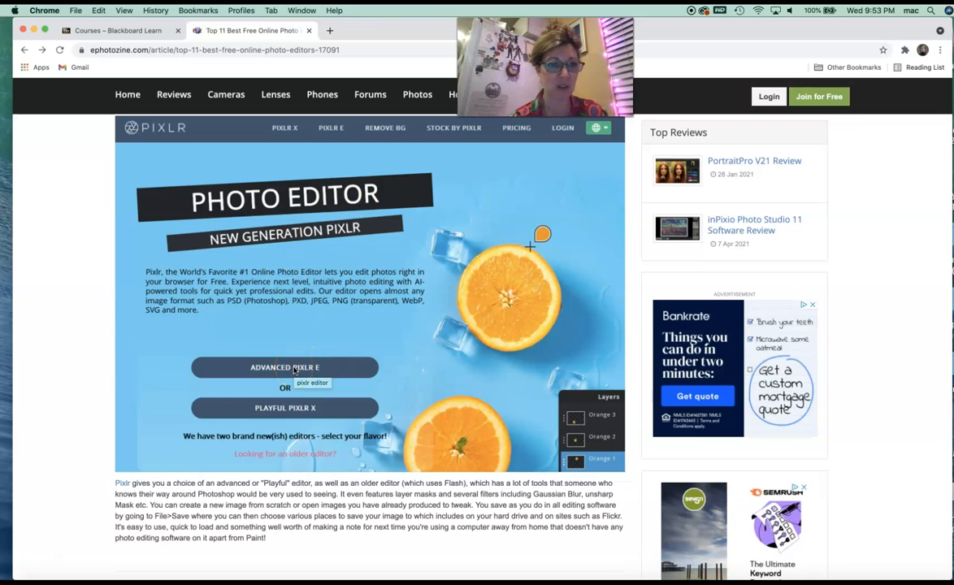
Step: Launch Pixlr E through the article's Pixlr link and open the drawing file ending in "sb2 u4.jpeg", pre-resized to Full HD
click(123, 482)
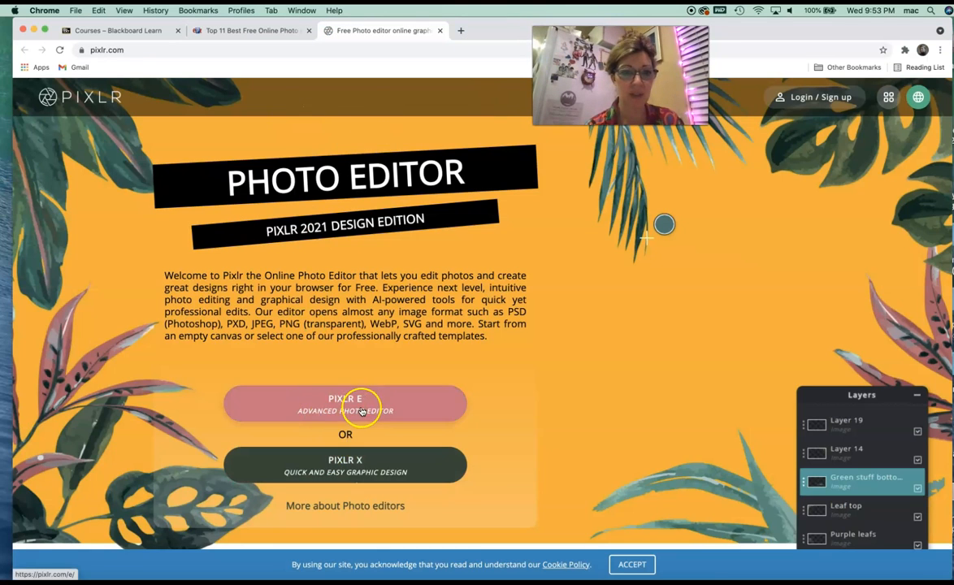
click(361, 411)
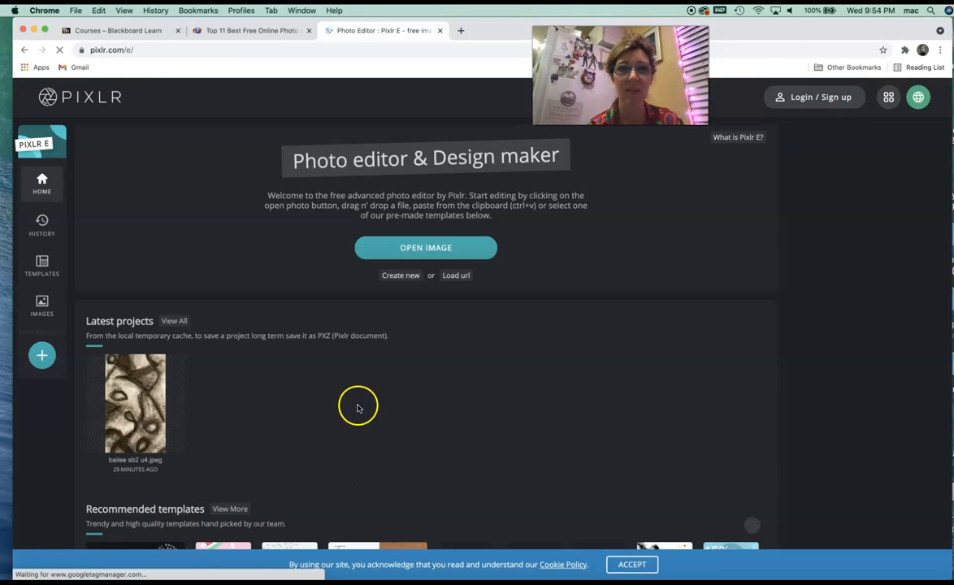
click(425, 245)
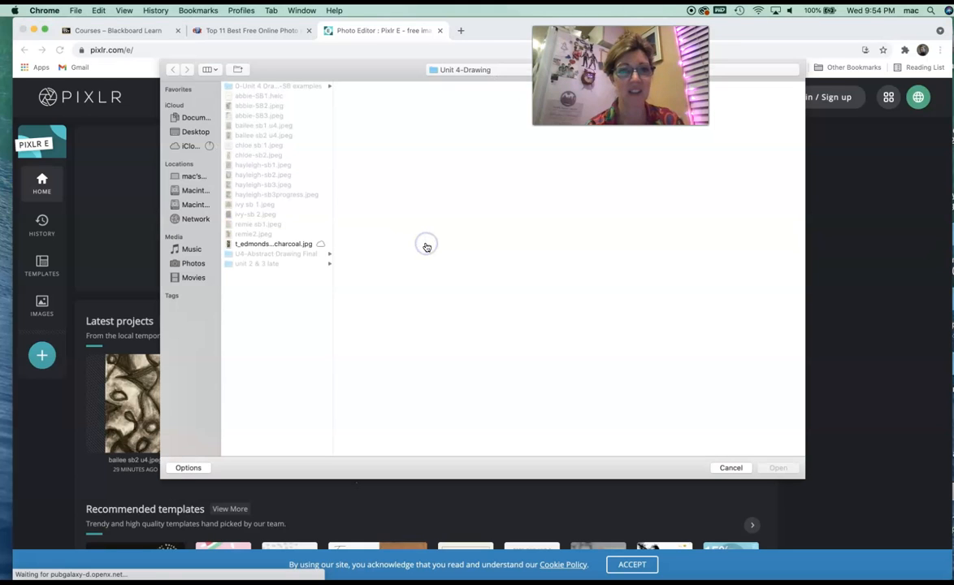
click(405, 202)
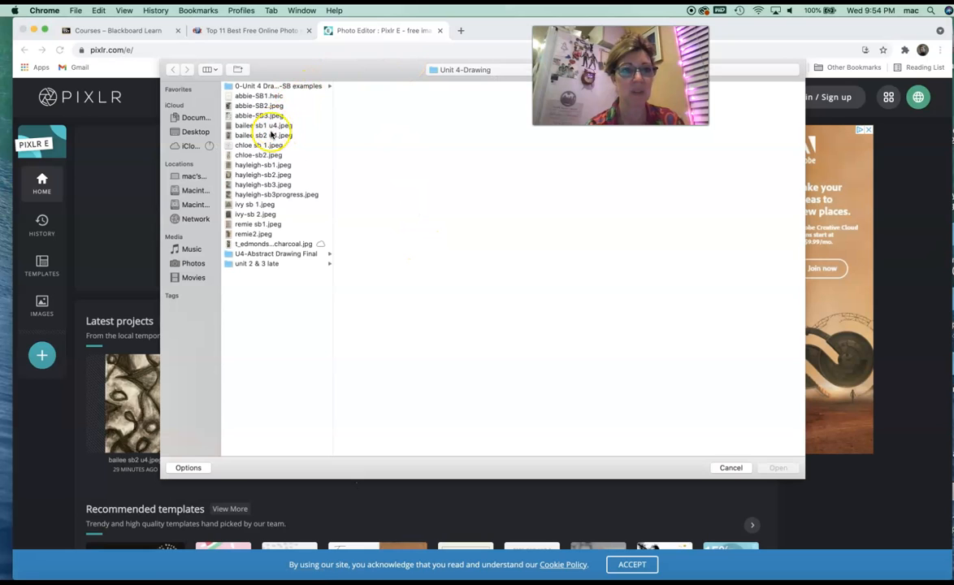
click(266, 135)
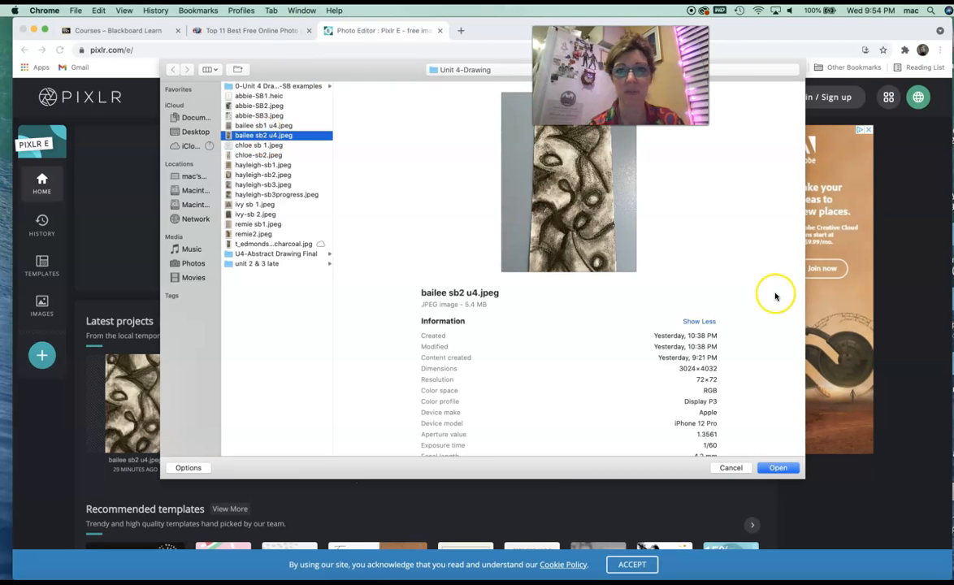
click(777, 467)
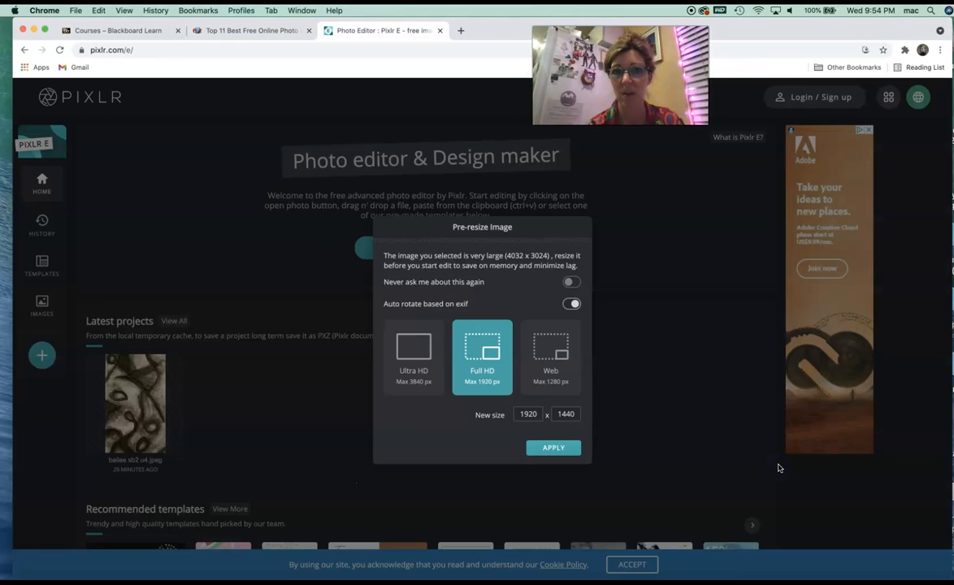
click(553, 446)
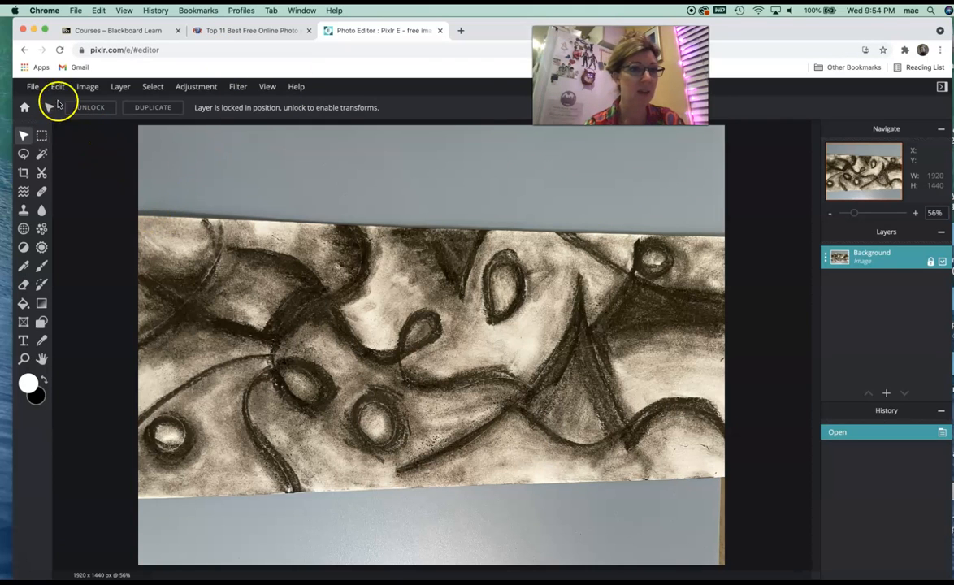
Step: Rotate the whole charcoal drawing image a quarter turn counterclockwise so it stands upright
click(87, 87)
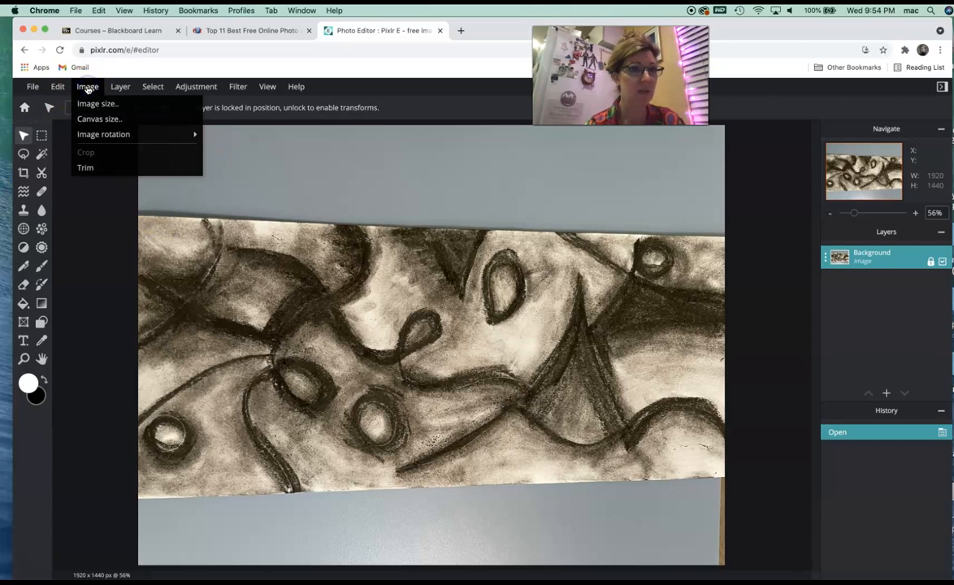
mouse_move(113, 133)
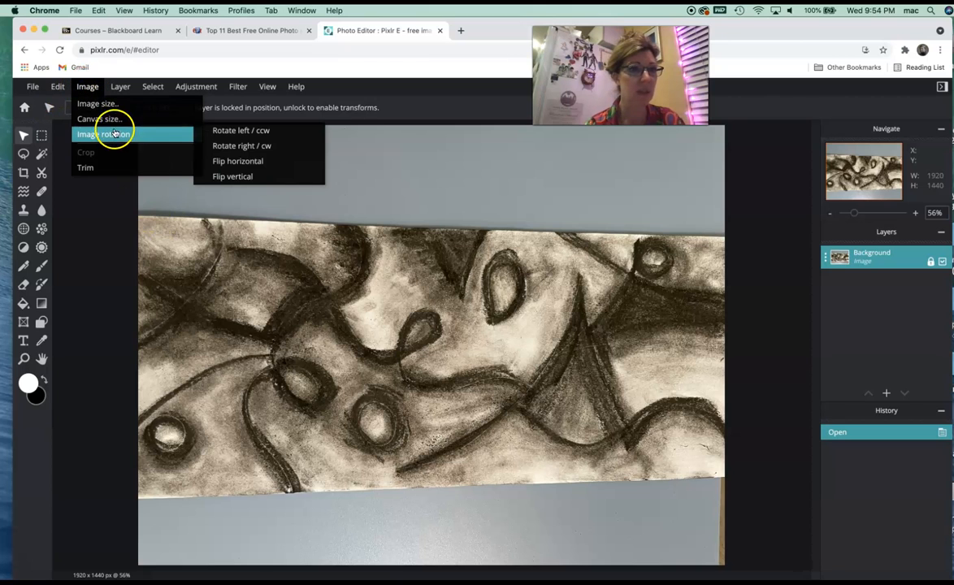
click(241, 133)
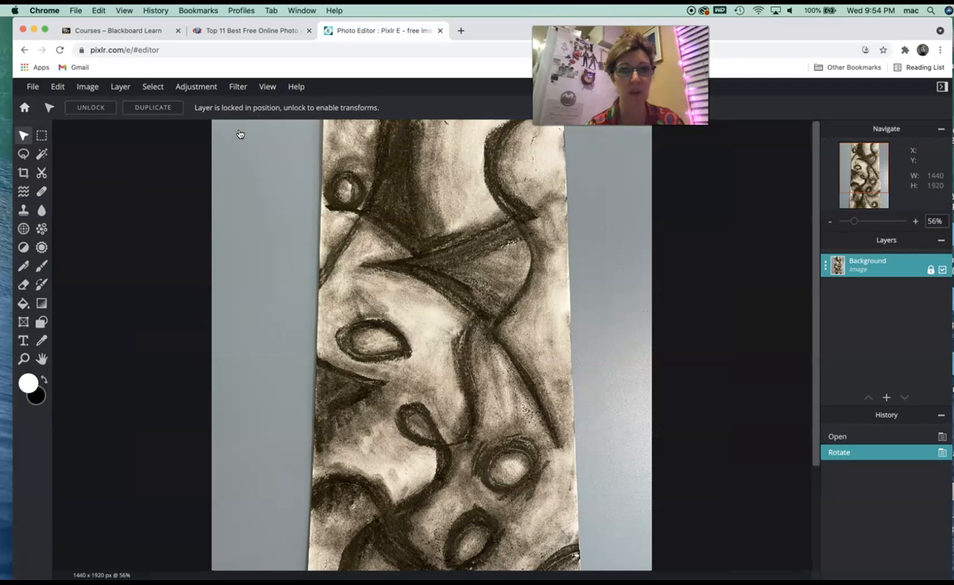
Step: Crop the grey table off both long sides of the drawing, to 898 x 1920 px
click(23, 172)
drag(212, 415, 252, 420)
drag(288, 424, 306, 426)
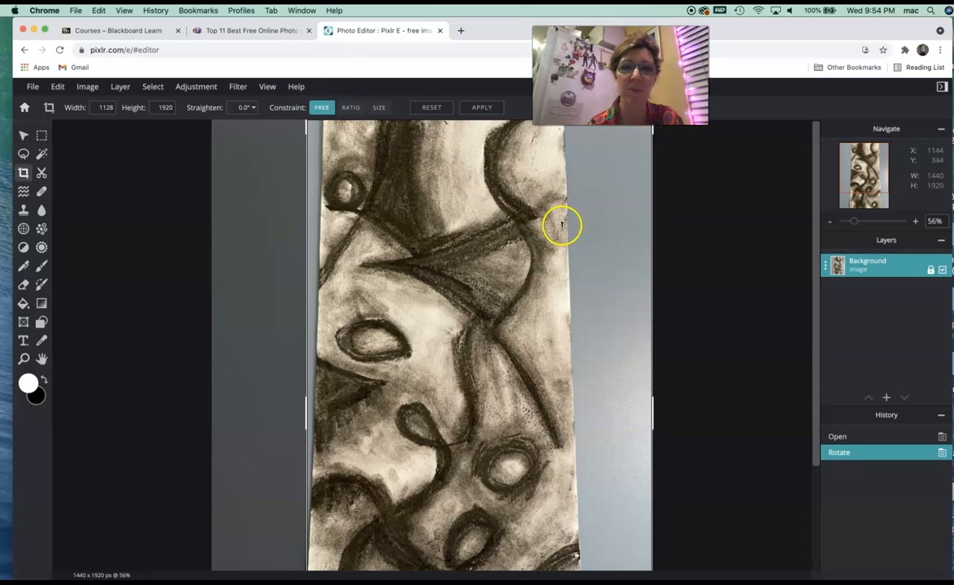
drag(654, 406, 582, 410)
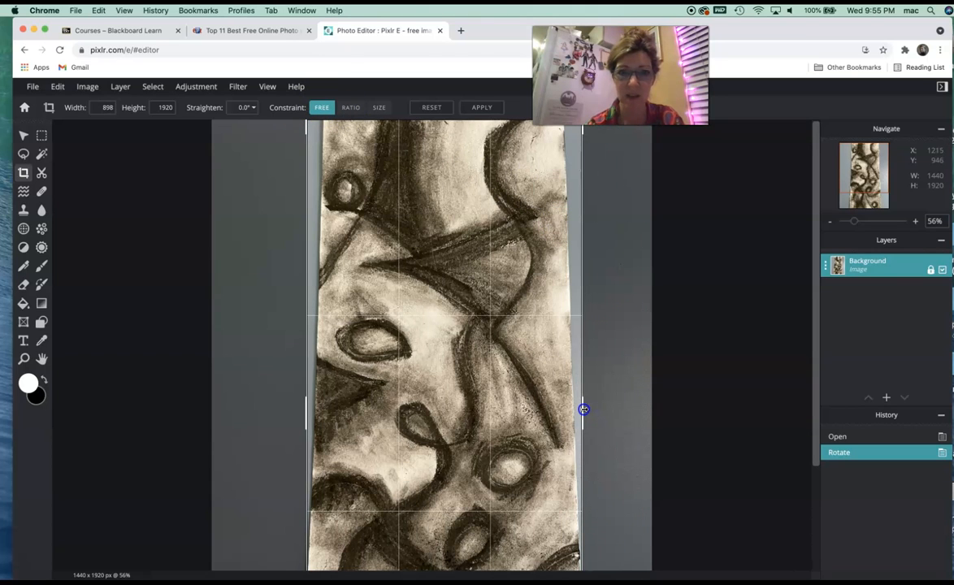
key(Return)
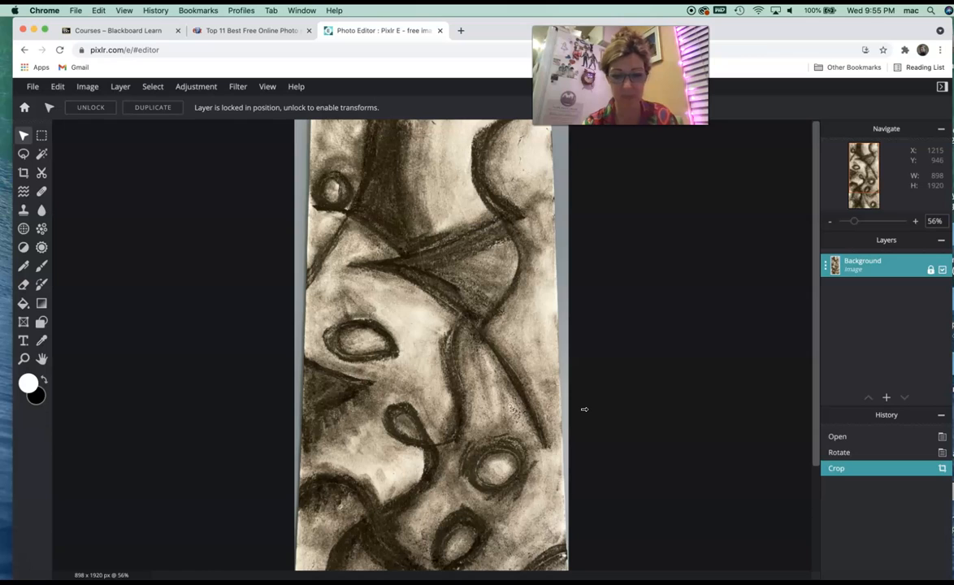
Step: Crop the remaining grey slivers off both long sides of the charcoal drawing, to 785 x 1920 px
scroll(584, 409, down, 1)
scroll(584, 409, down, 1)
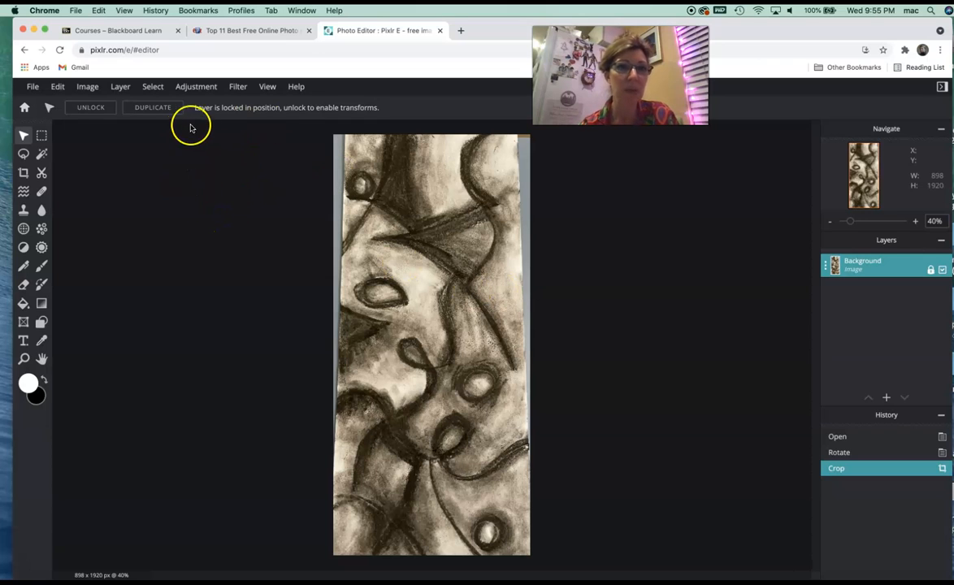
click(33, 172)
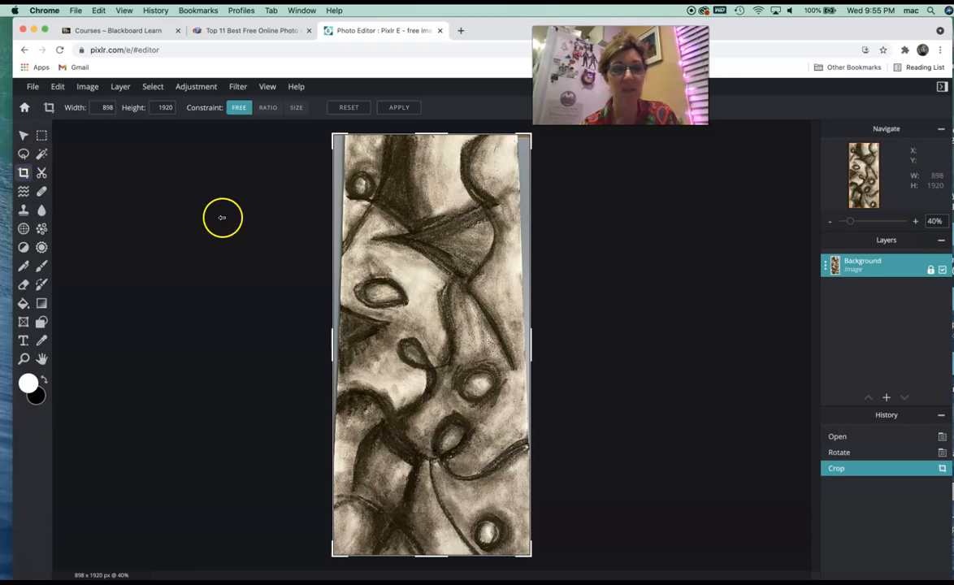
drag(333, 348, 344, 347)
drag(529, 346, 517, 346)
key(v)
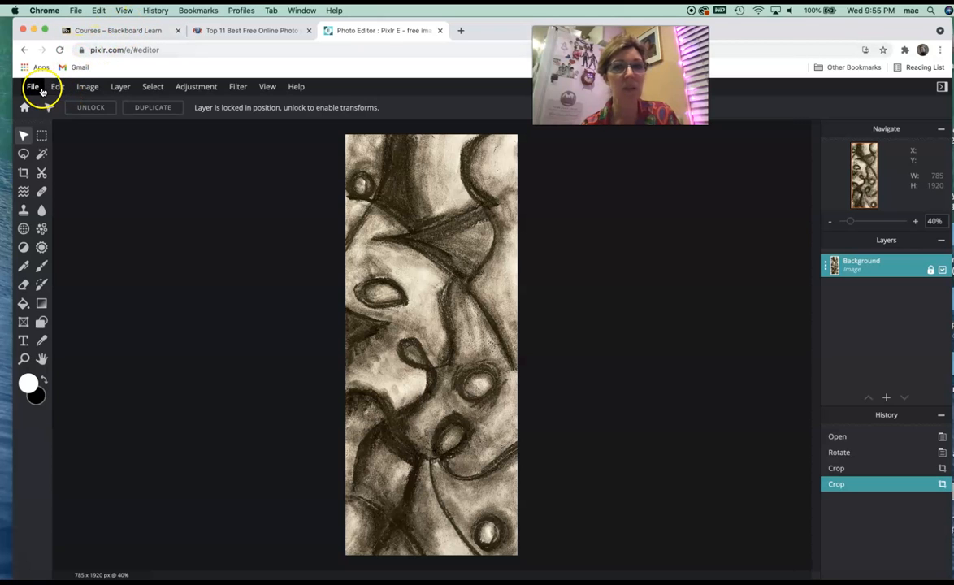
Step: Download the drawing as a medium-quality (70%) JPG, named with the artist's initial and surname followed by "_final_charcoal"
click(33, 87)
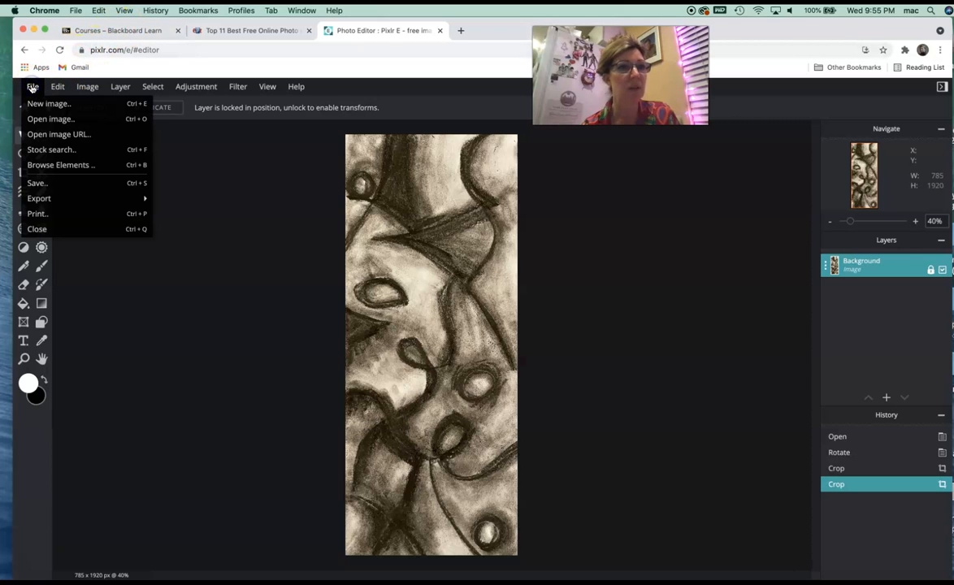
click(38, 183)
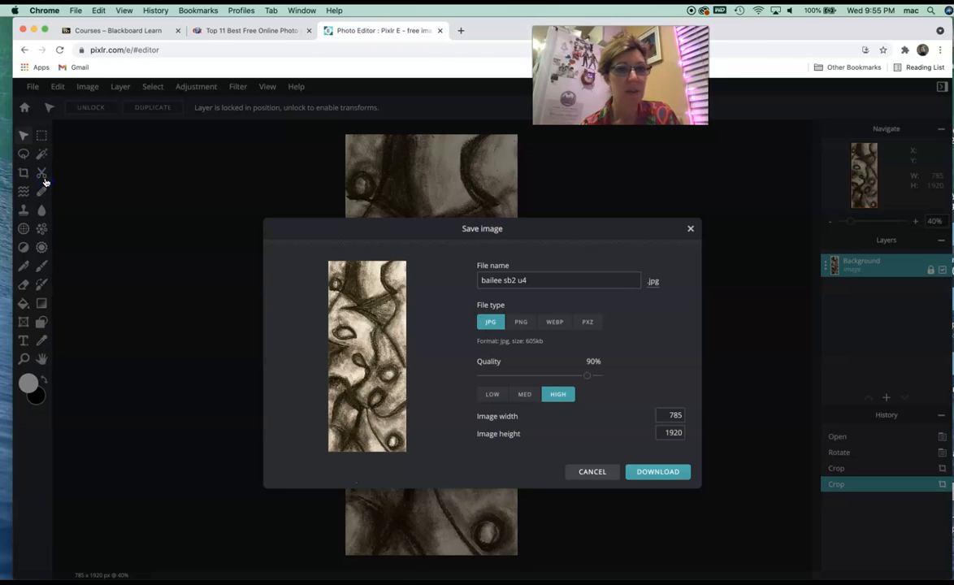
click(532, 279)
drag(532, 279, 487, 278)
text(t_edmonds_final_charcoal)
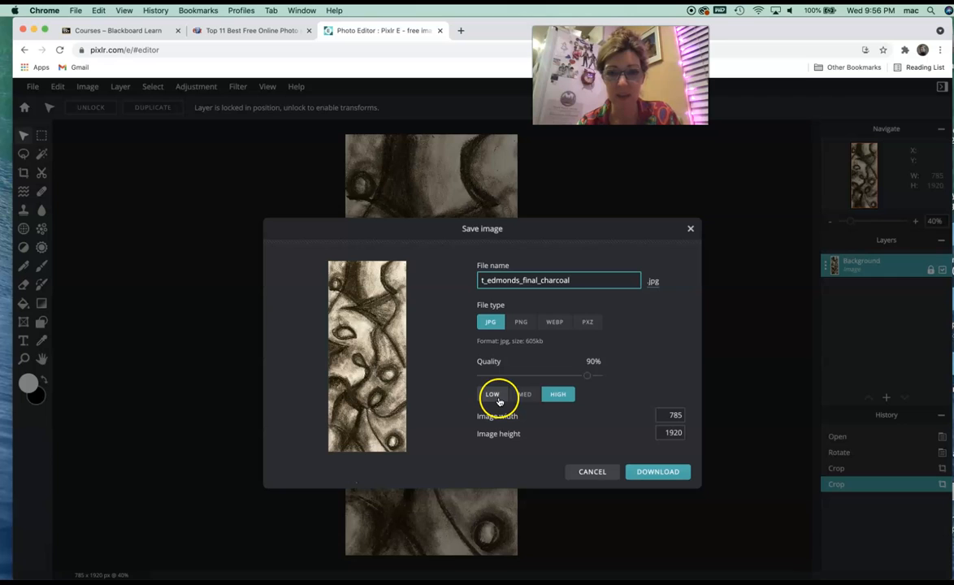
click(524, 395)
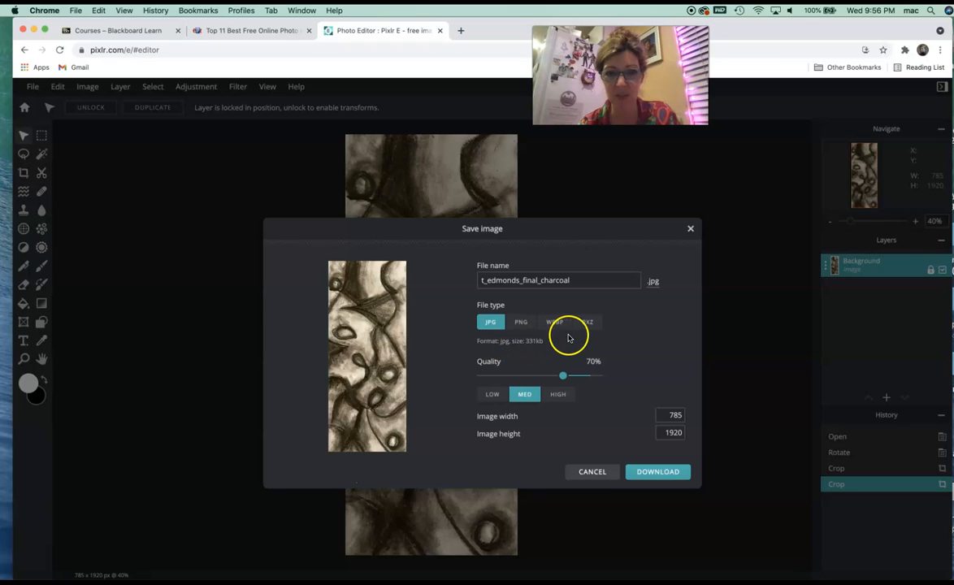
click(666, 472)
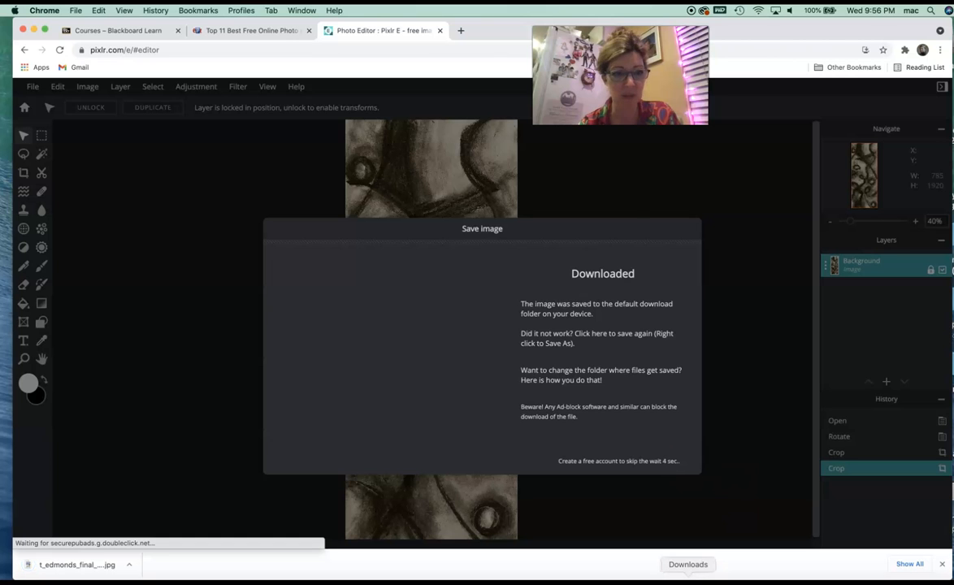
Step: Open the downloaded charcoal JPG in Preview and move it to the iCloud Desktop folder, keeping both files, and close its window
click(687, 578)
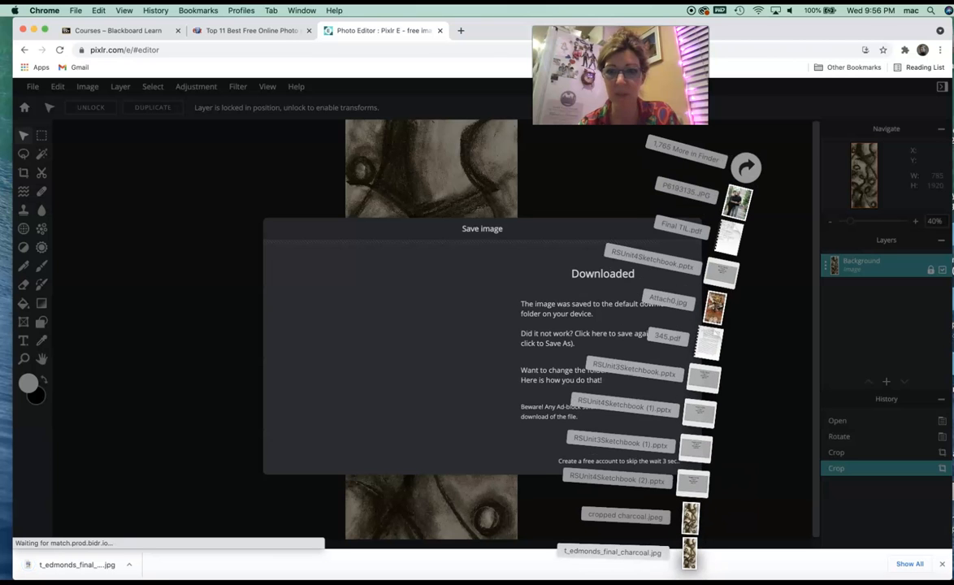
click(689, 554)
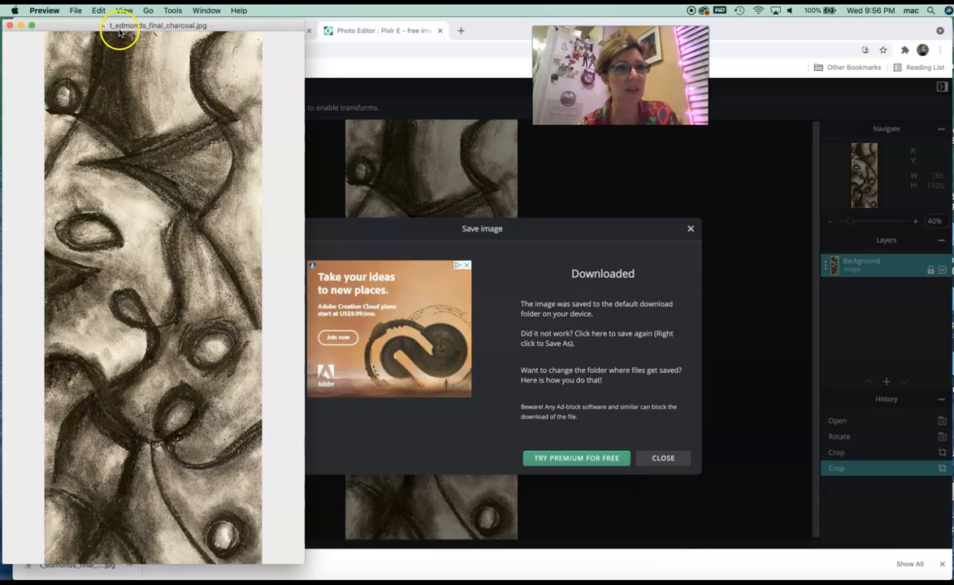
click(77, 11)
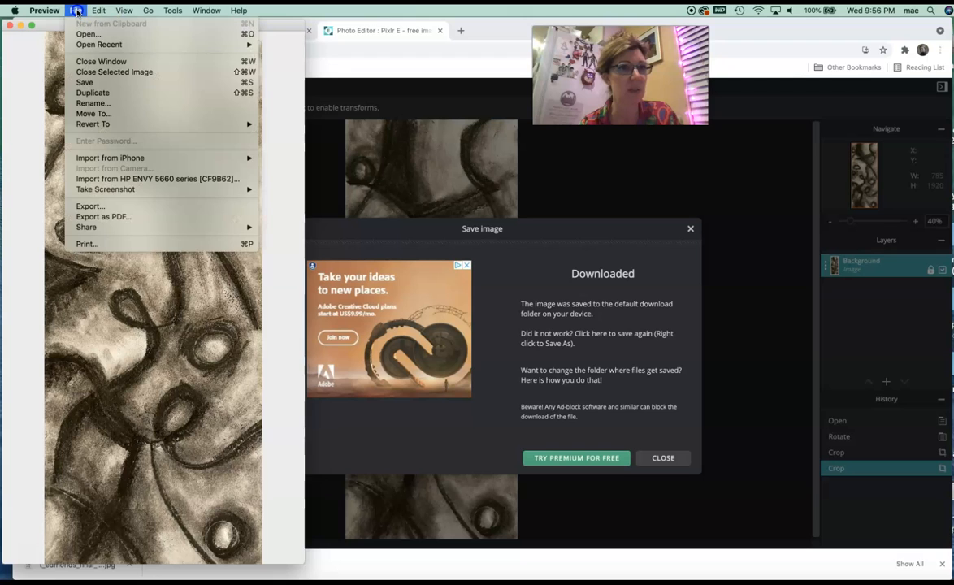
click(100, 113)
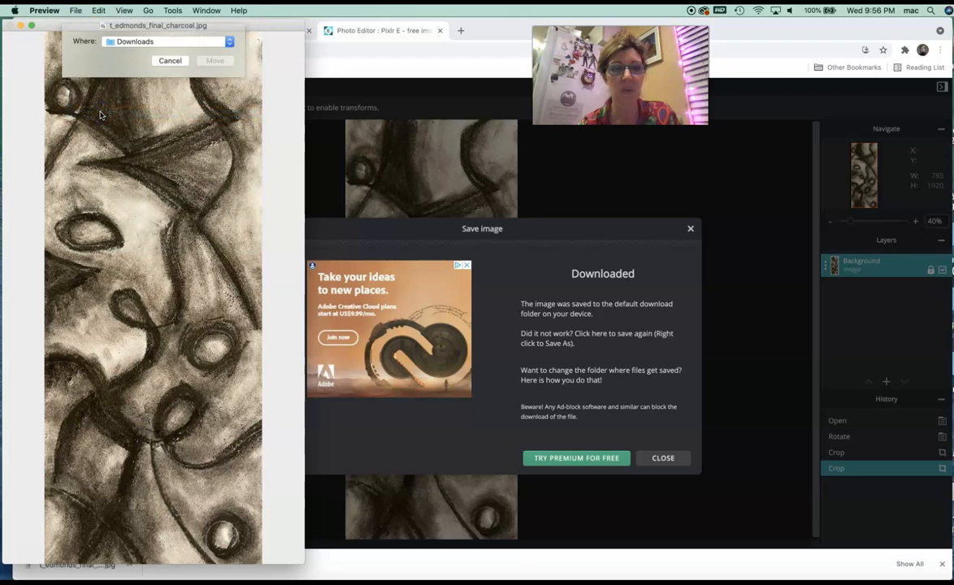
click(228, 54)
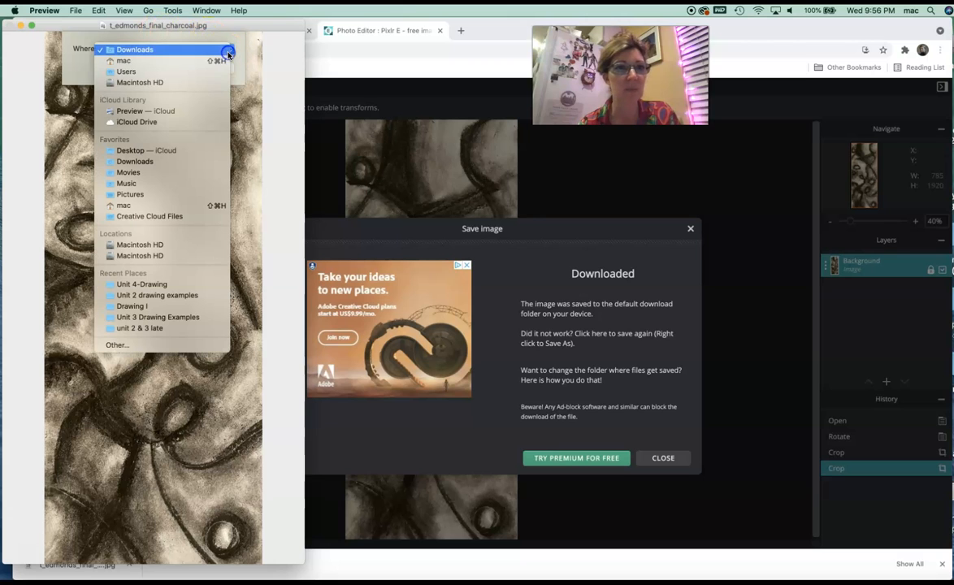
click(154, 150)
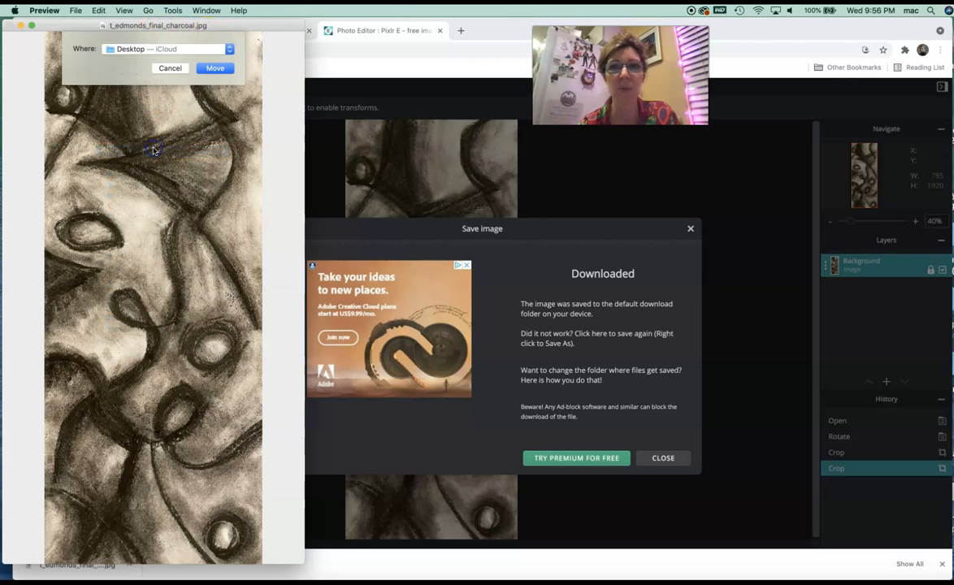
click(214, 68)
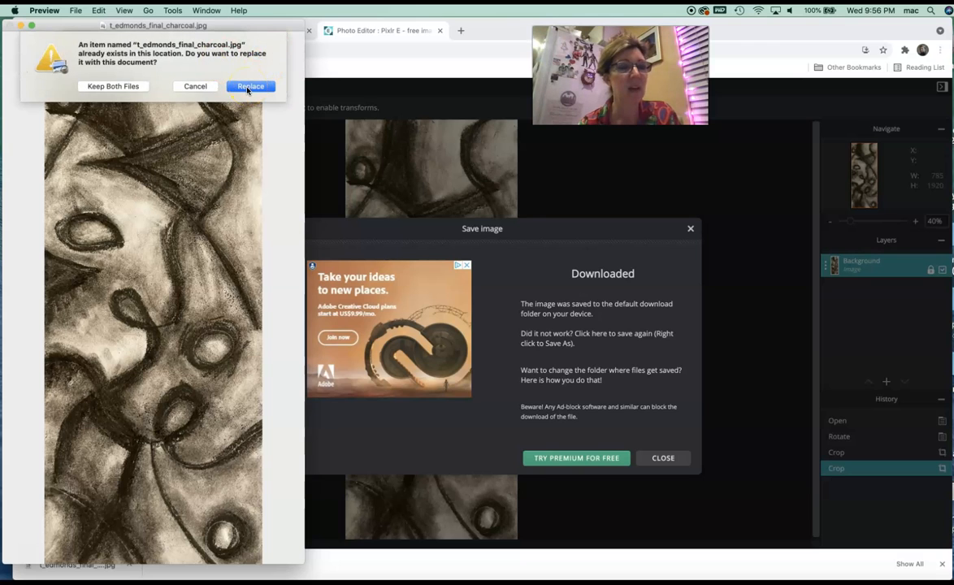
click(203, 87)
click(196, 86)
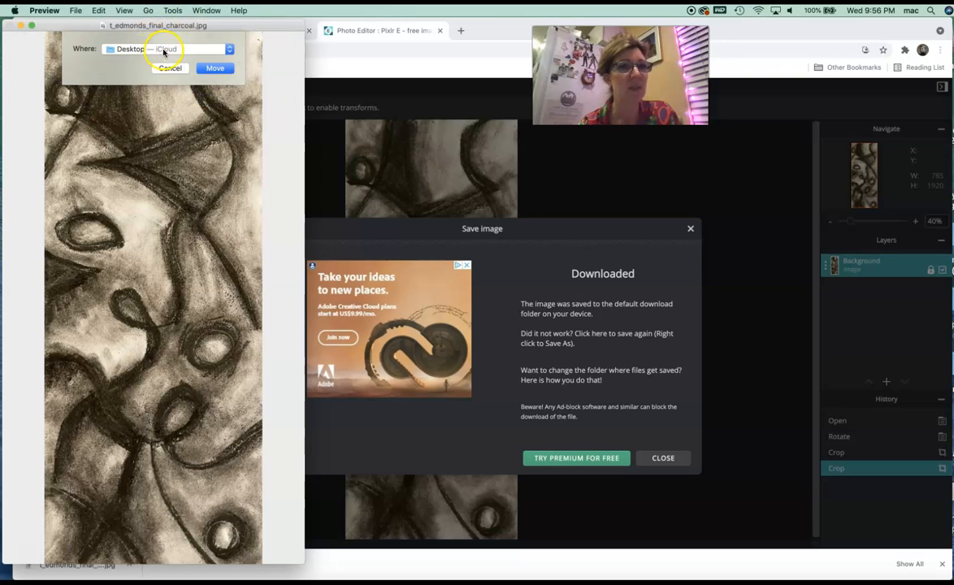
click(215, 70)
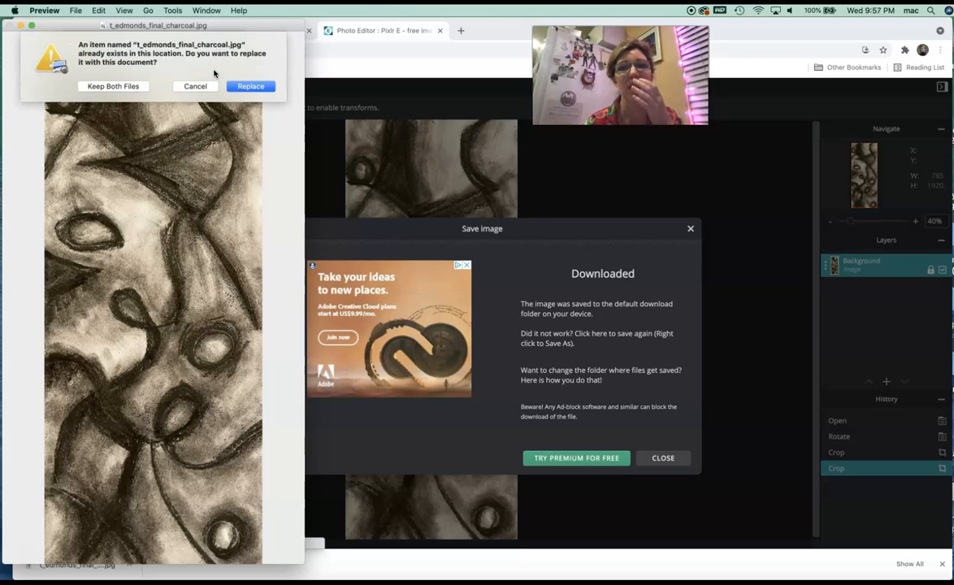
click(227, 88)
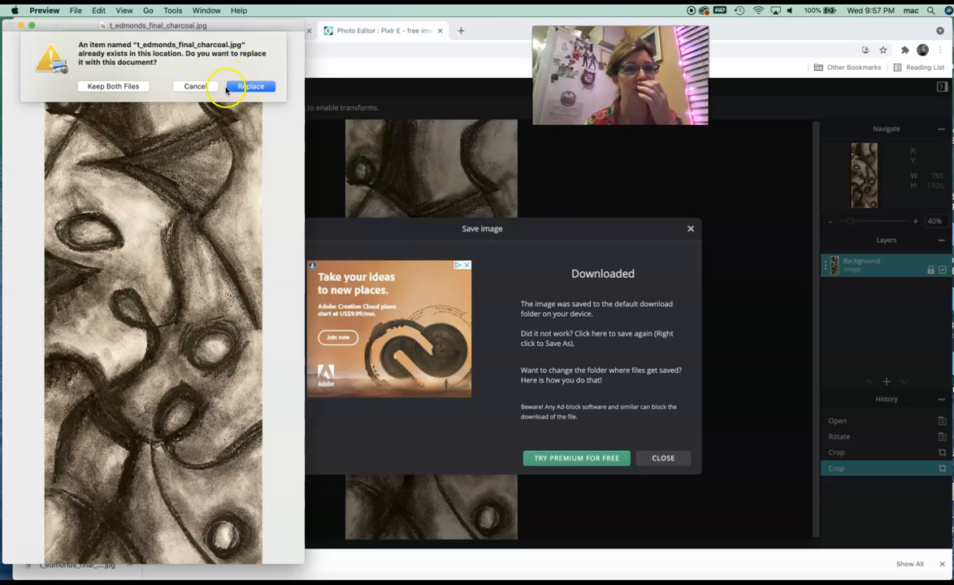
click(114, 87)
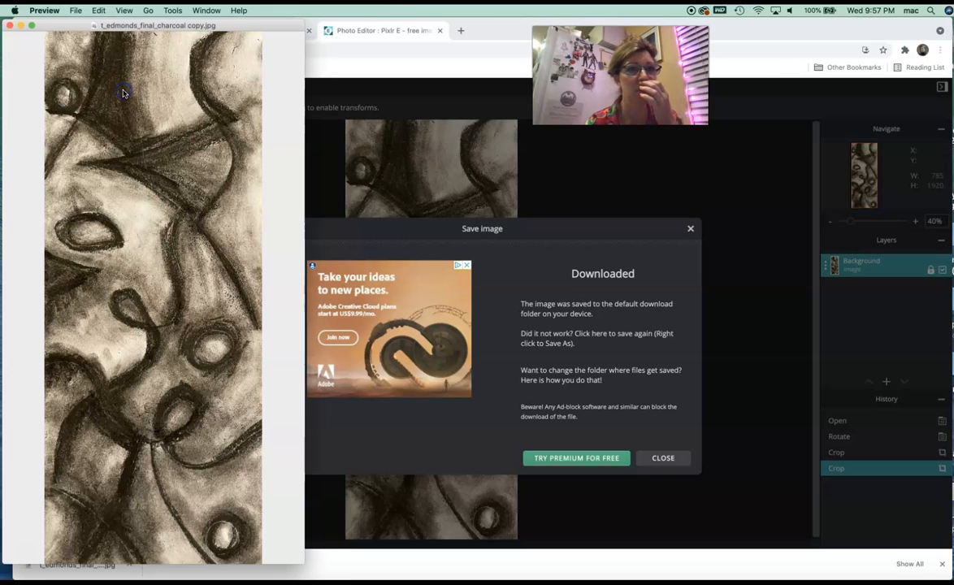
click(67, 25)
click(9, 26)
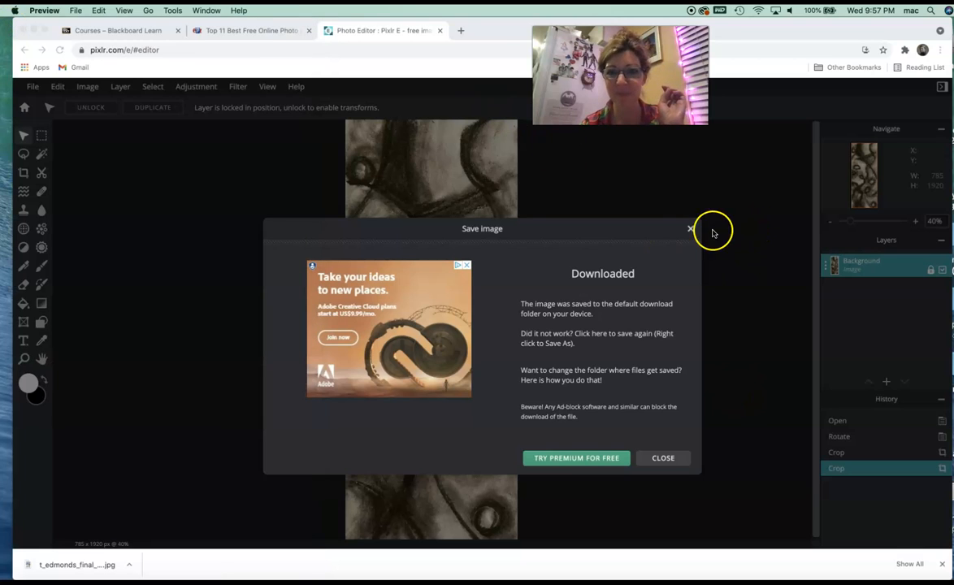
Step: Dismiss the download dialog and close the charcoal image in Pixlr E
click(663, 461)
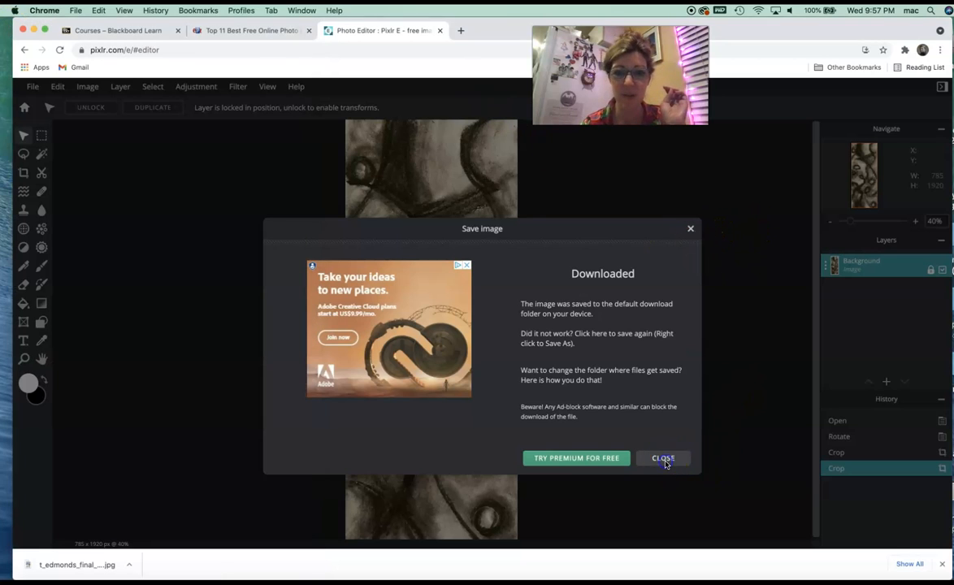
click(664, 459)
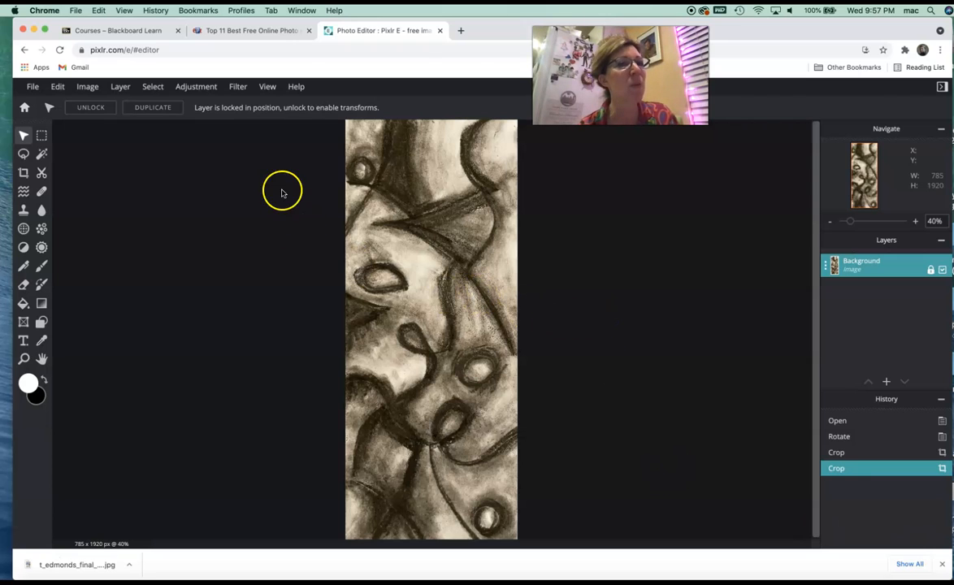
click(31, 86)
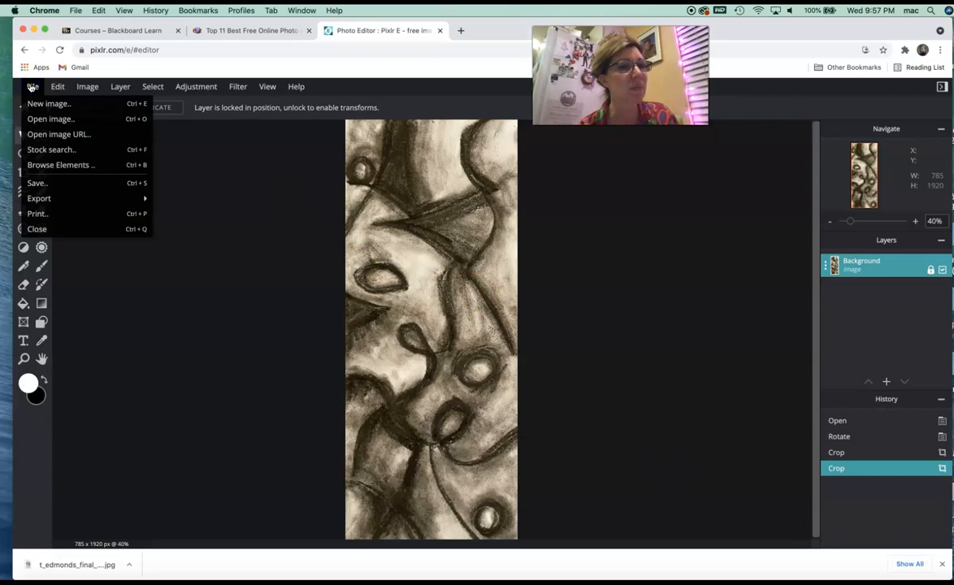
click(56, 230)
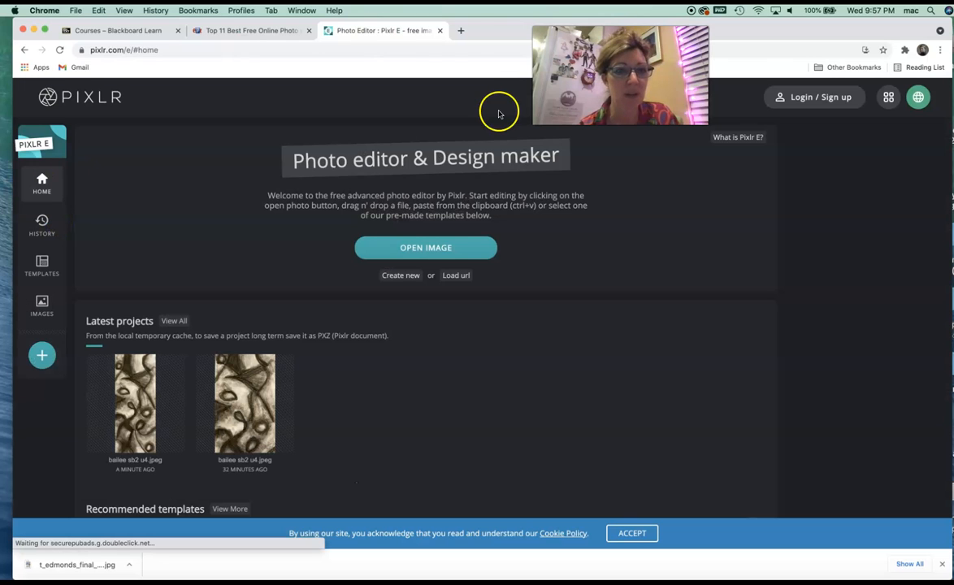
Step: Open the patterned triangle drawing, the 1096x1077 file ending in "sb 1.jpeg", from the Unit 4-Drawing folder
click(437, 249)
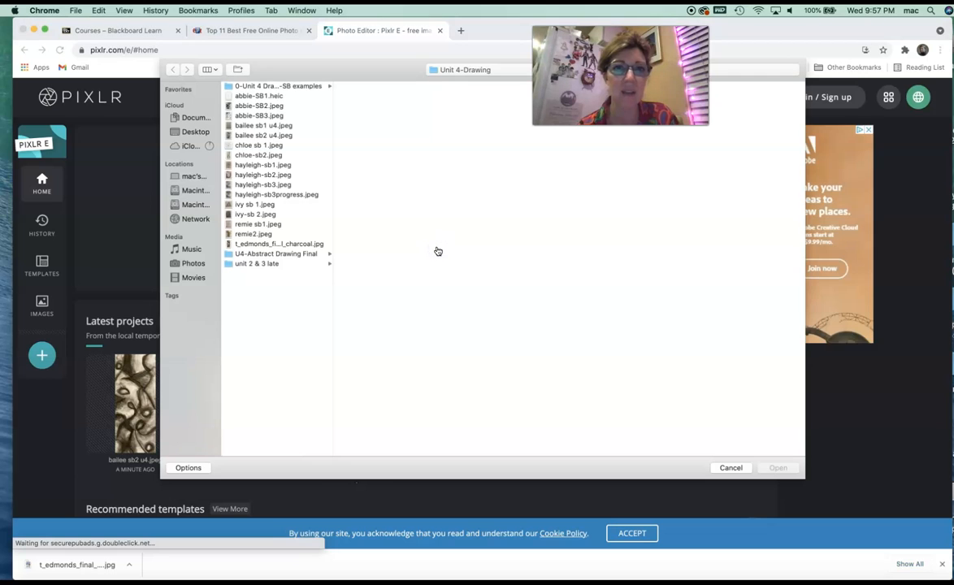
click(265, 214)
click(263, 205)
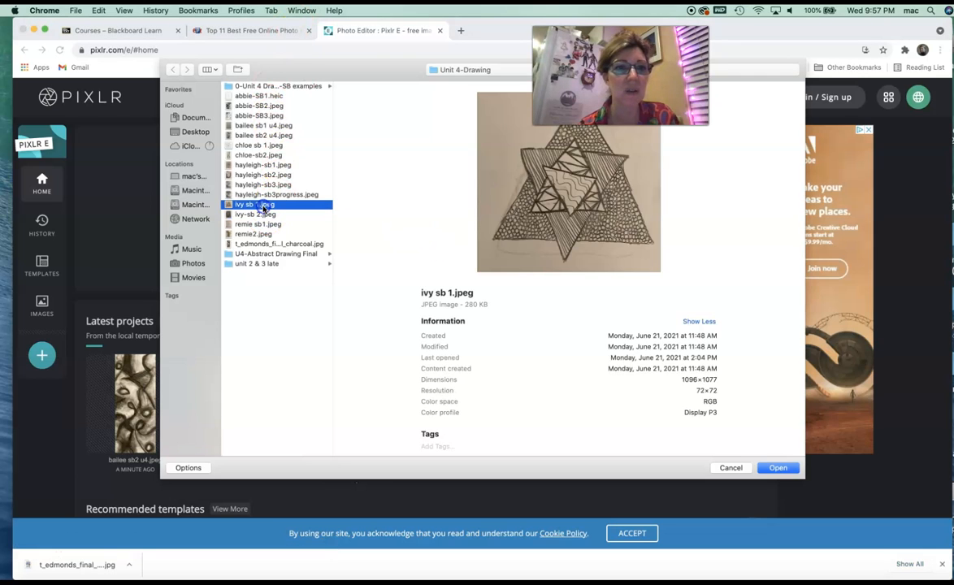
click(780, 467)
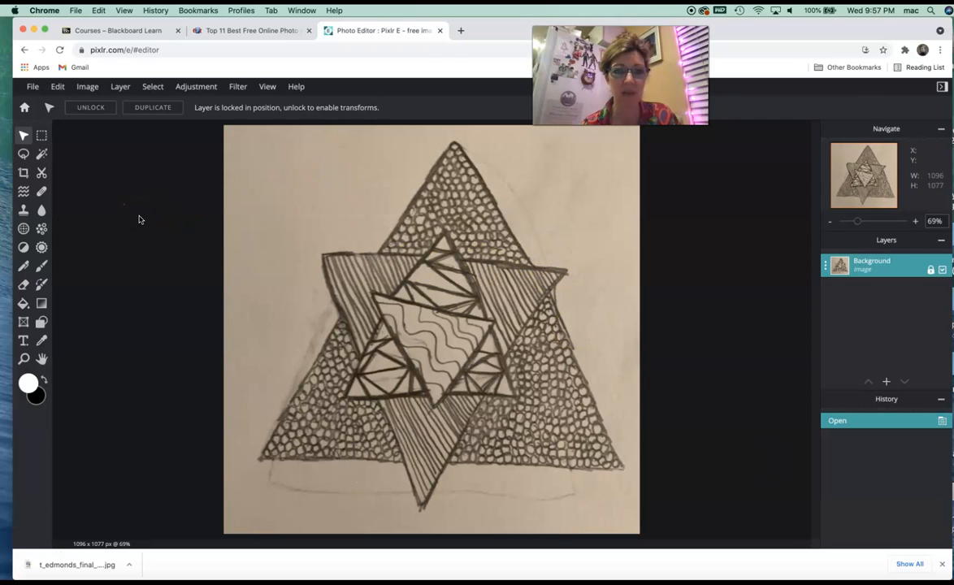
click(154, 89)
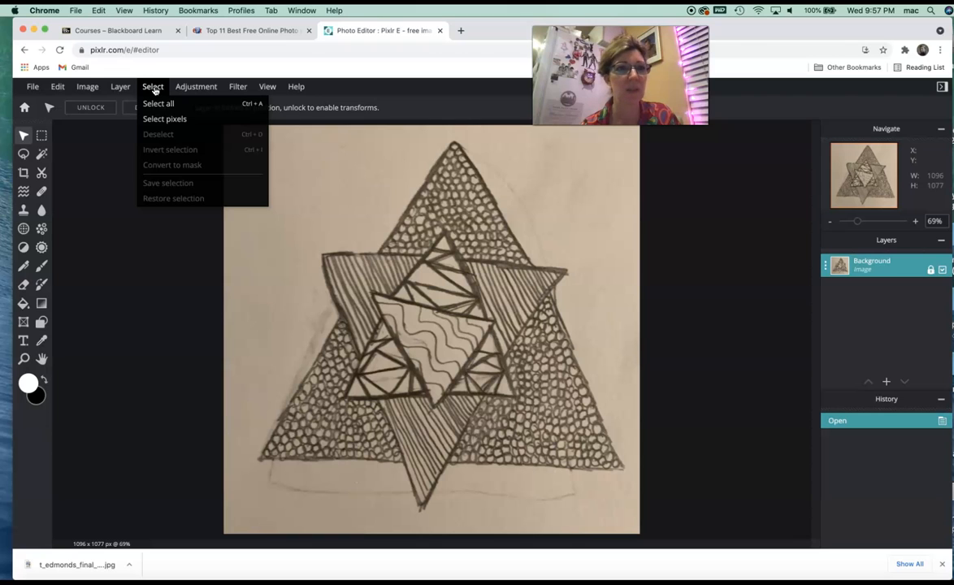
click(167, 57)
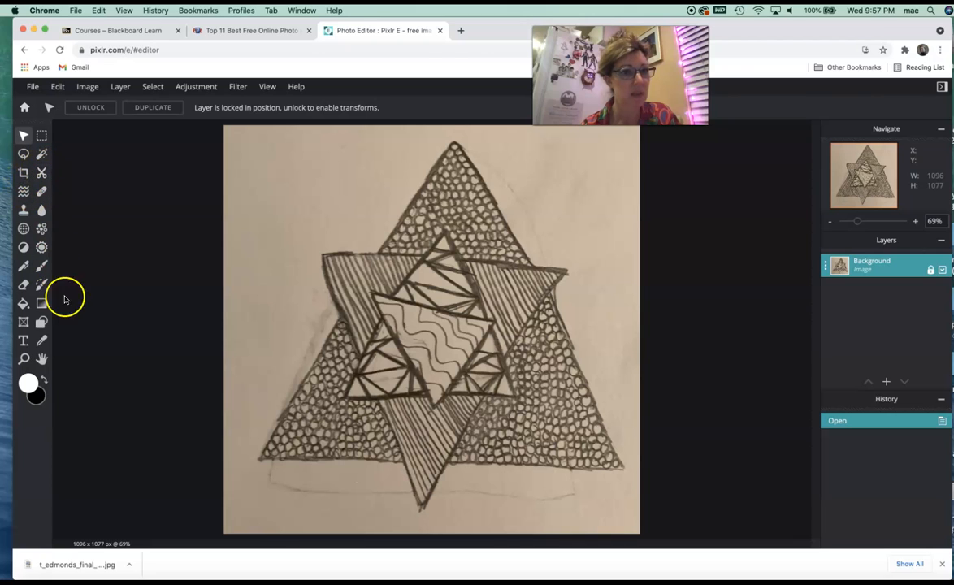
Step: Sample the beige paper colour beside the triangle as the main colour and dismiss the advertisement banner
click(41, 340)
click(338, 223)
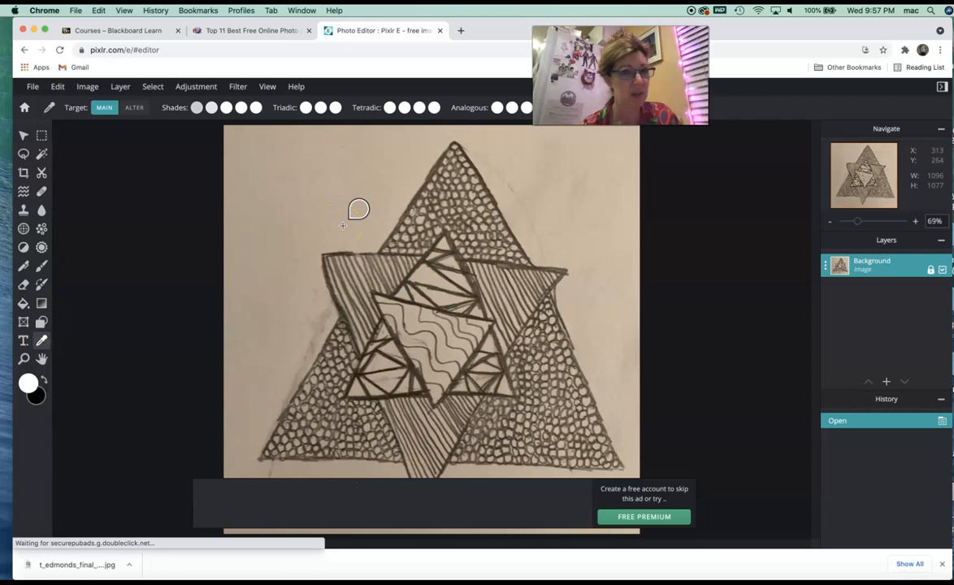
click(342, 225)
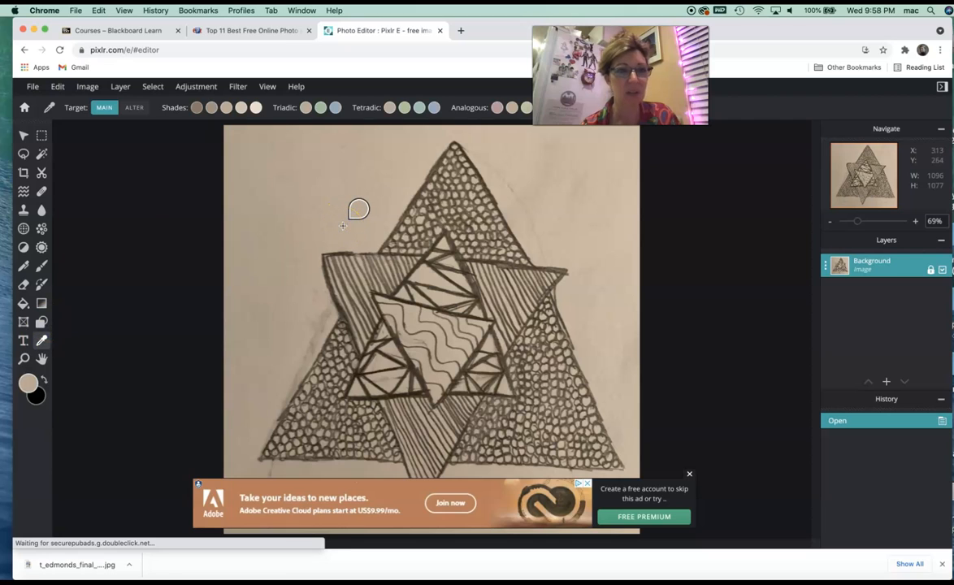
click(230, 138)
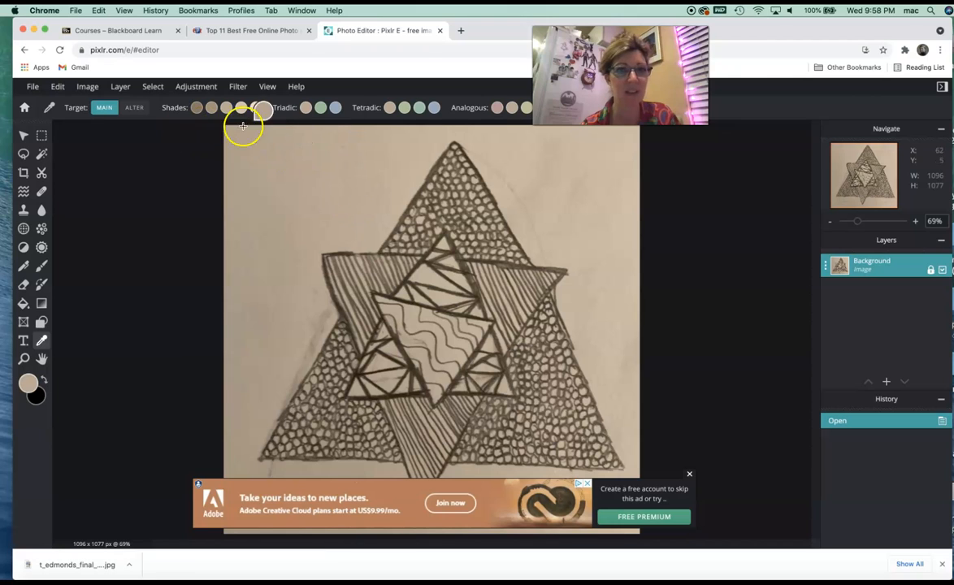
click(689, 474)
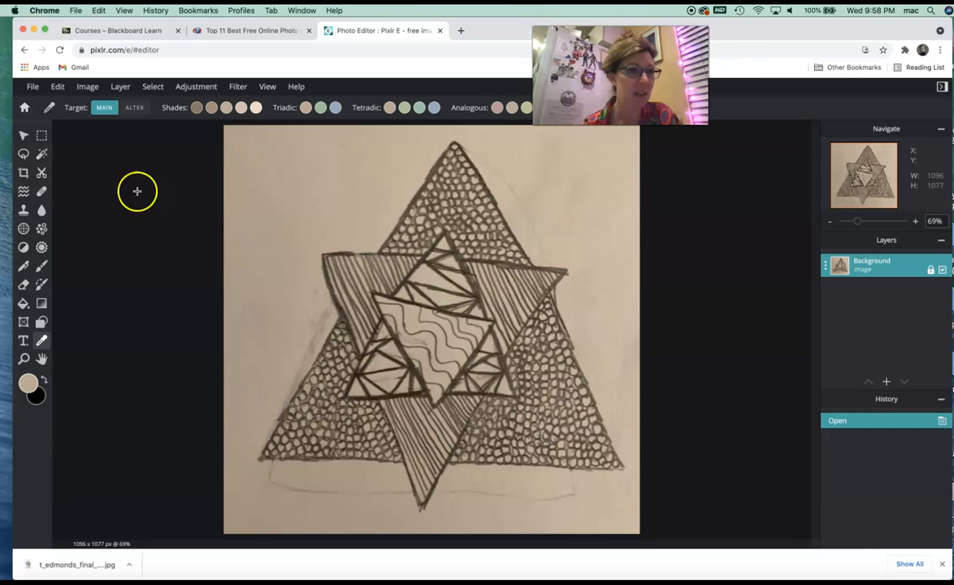
Step: Brush the sampled colour onto the paper beside the triangle's upper left slope, and set the brush size to 88 px
click(40, 267)
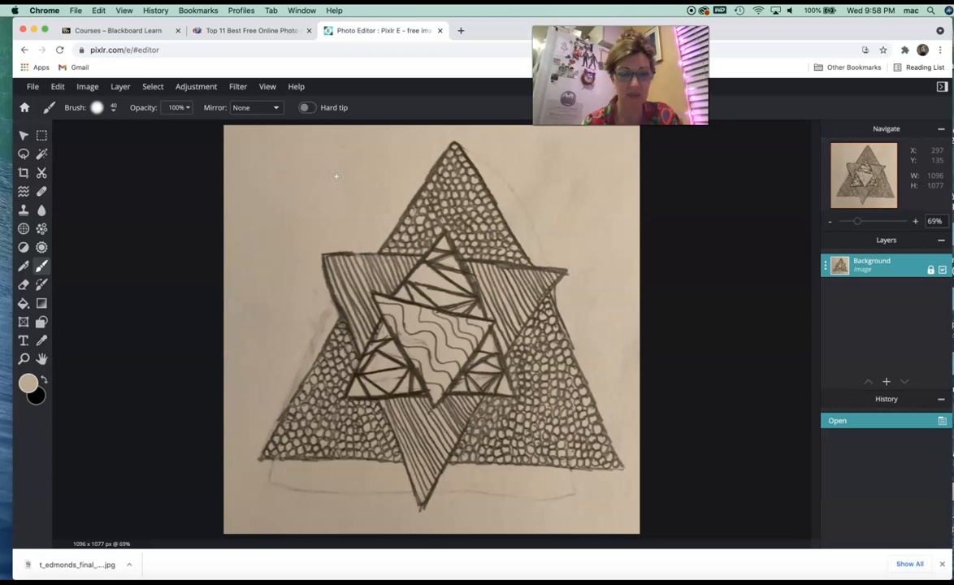
mouse_move(374, 198)
mouse_down()
mouse_move(360, 176)
mouse_move(334, 173)
mouse_up()
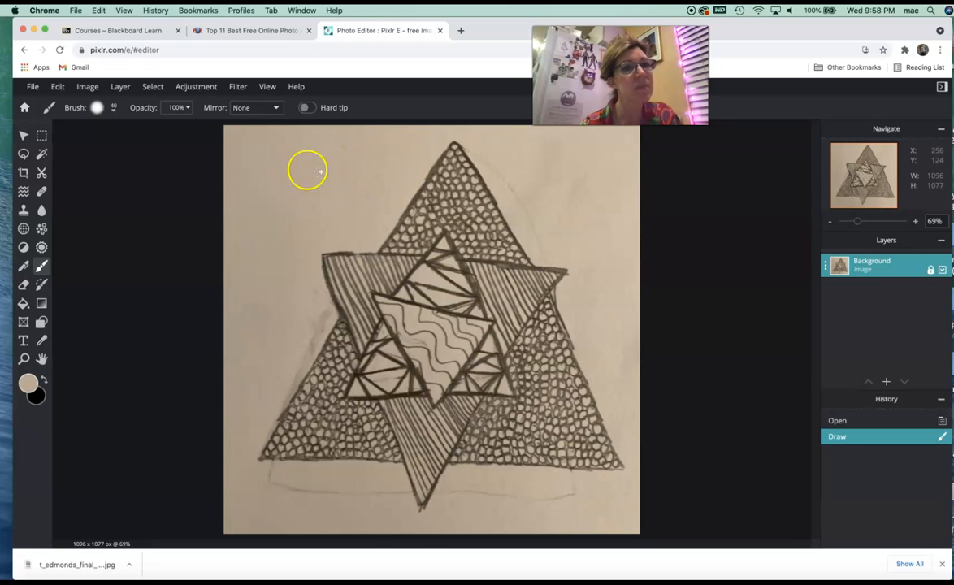
click(113, 108)
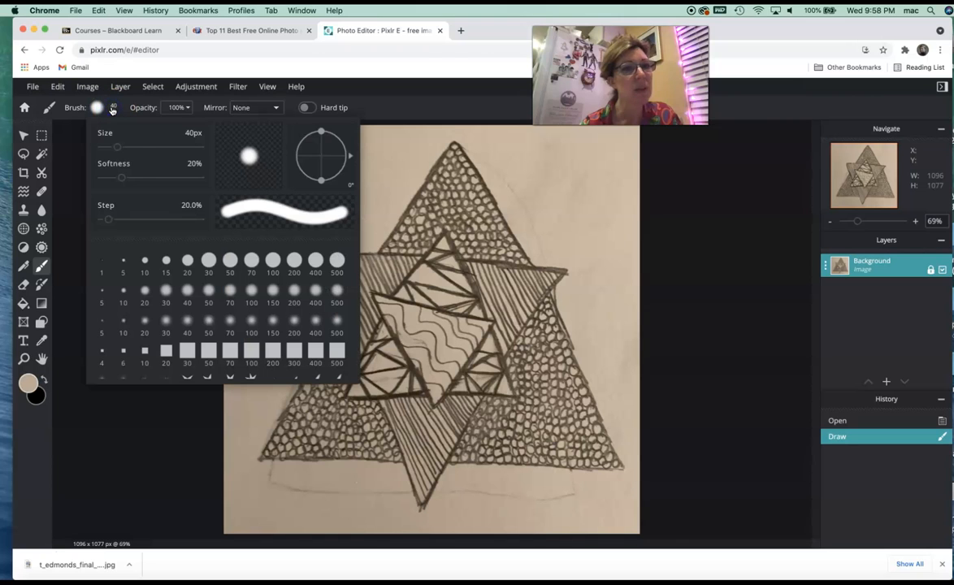
drag(118, 151, 137, 149)
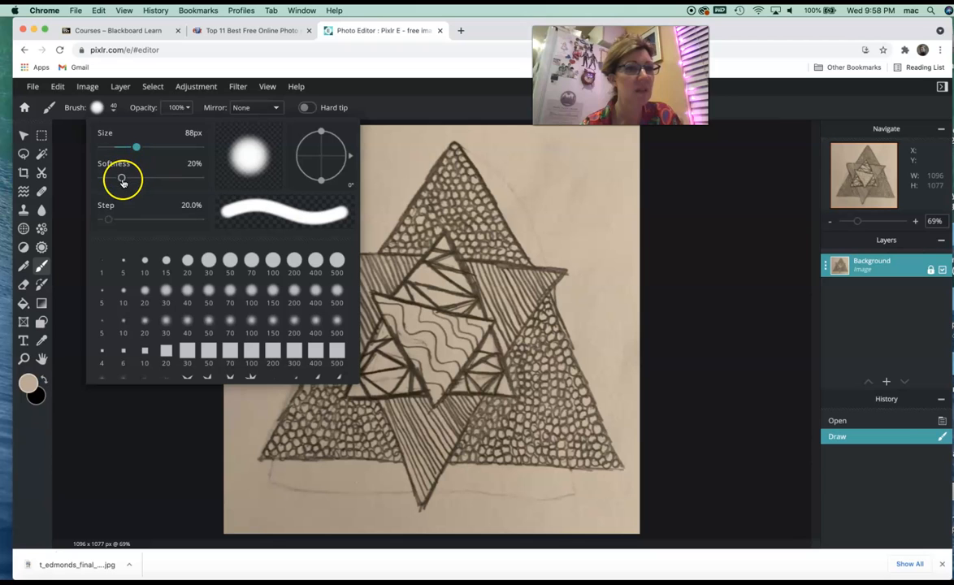
click(398, 104)
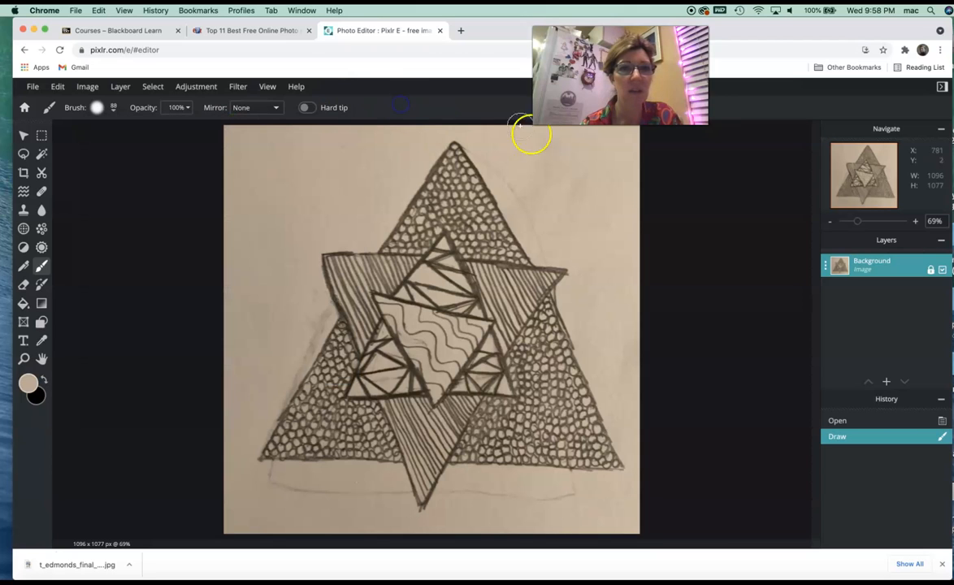
Step: Brush over the smudges beside the triangle's upper right slope, and lower the brush opacity to 66% for another stroke there
drag(528, 175, 505, 161)
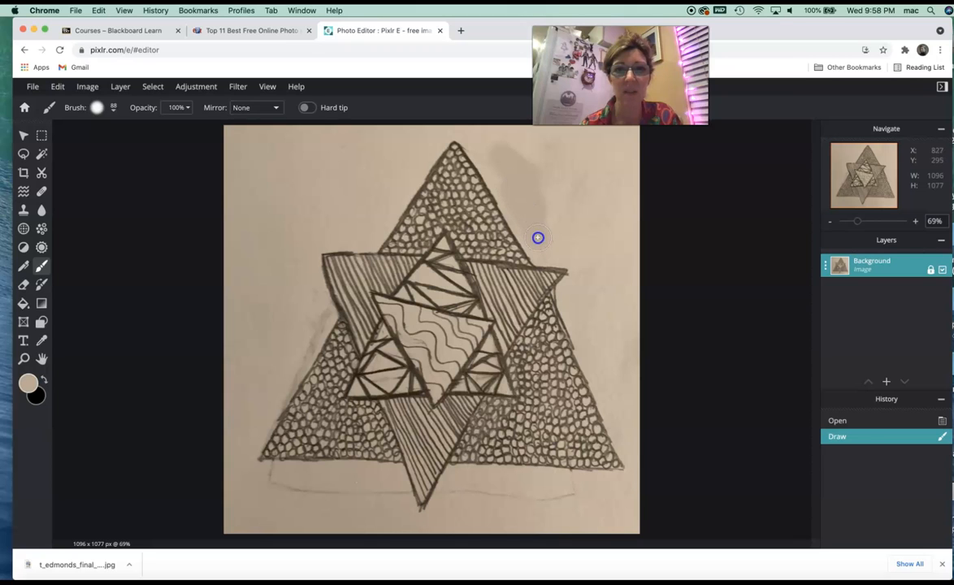
drag(538, 237, 537, 237)
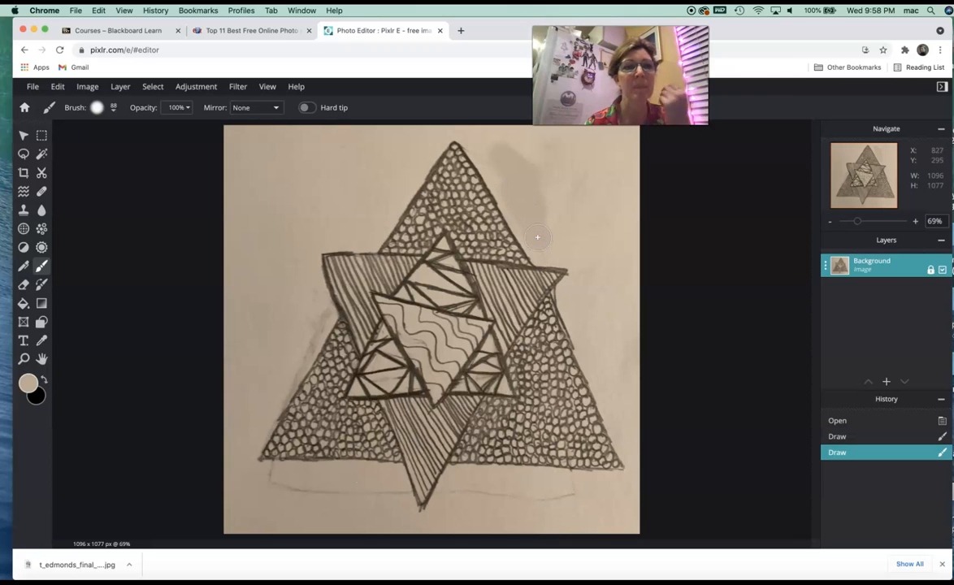
click(189, 108)
drag(188, 131, 188, 129)
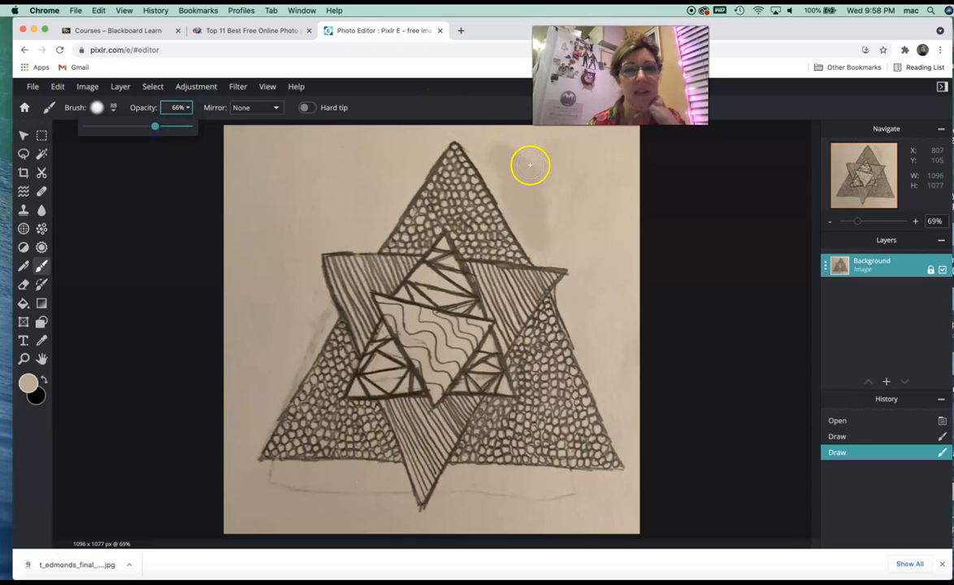
drag(529, 165, 517, 165)
Step: Undo the last two brush strokes and repaint the smudge beside the triangle's upper right slope at 66% opacity
click(57, 86)
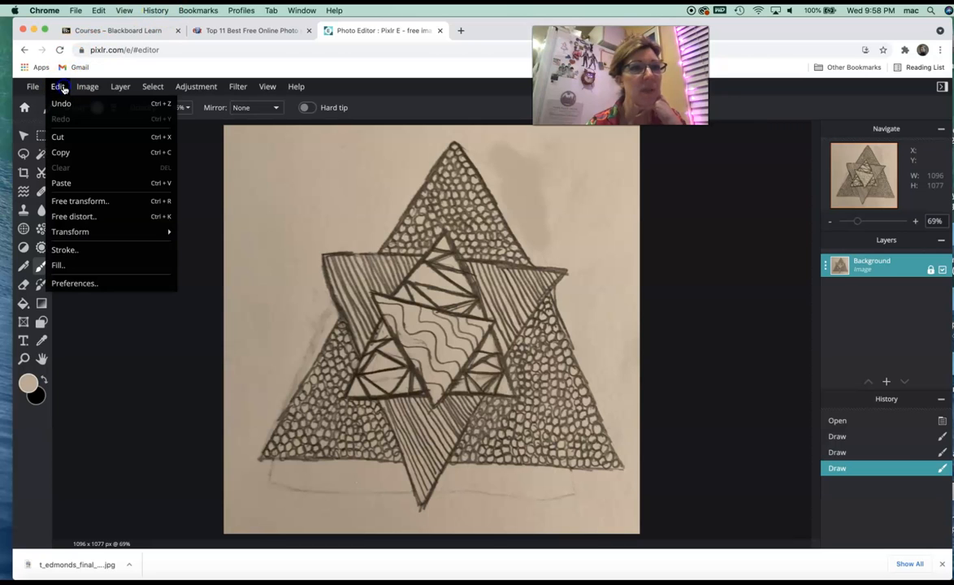
click(66, 102)
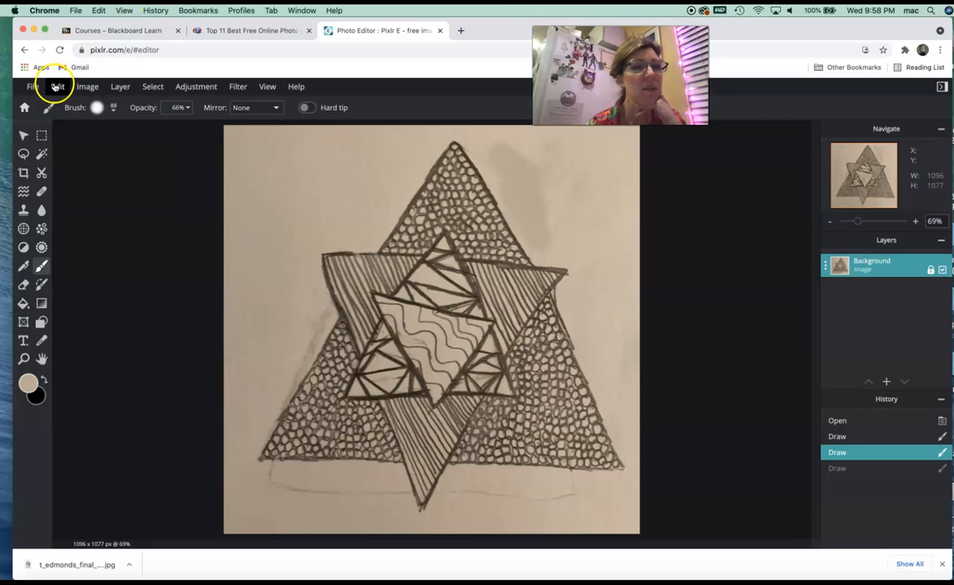
click(57, 86)
click(63, 106)
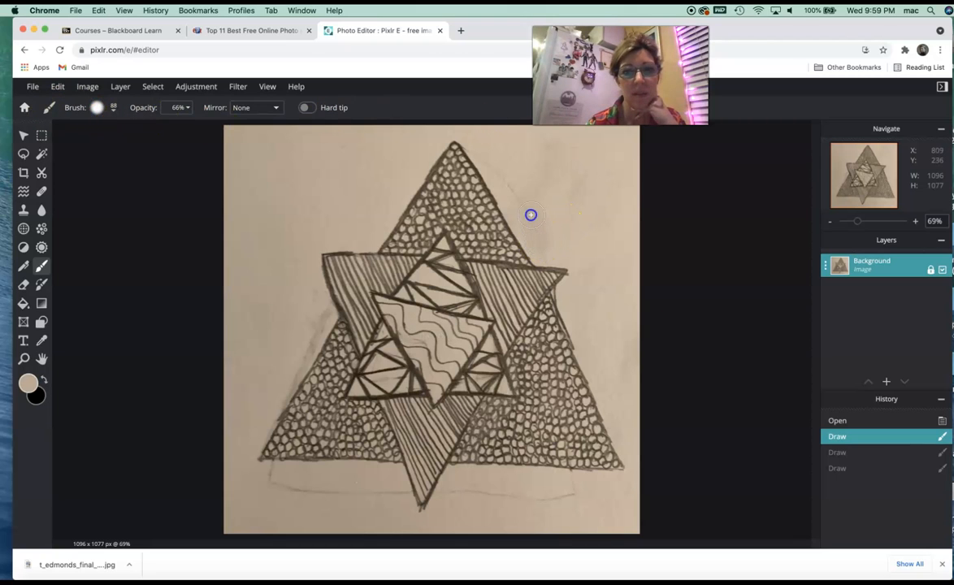
key(super+y)
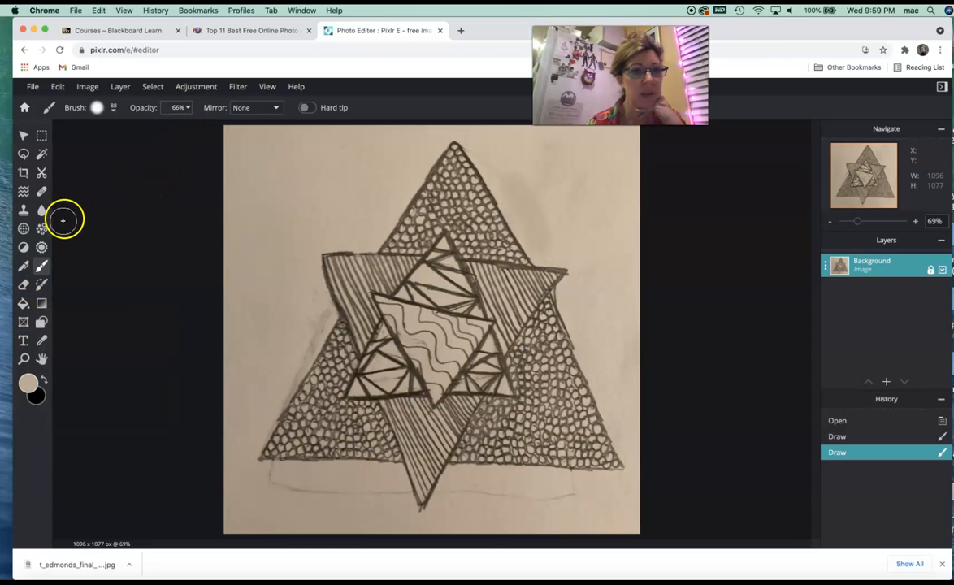
Step: Sample a lighter paper colour as the main colour and brush it over the patch beside the triangle's upper right slope
click(41, 340)
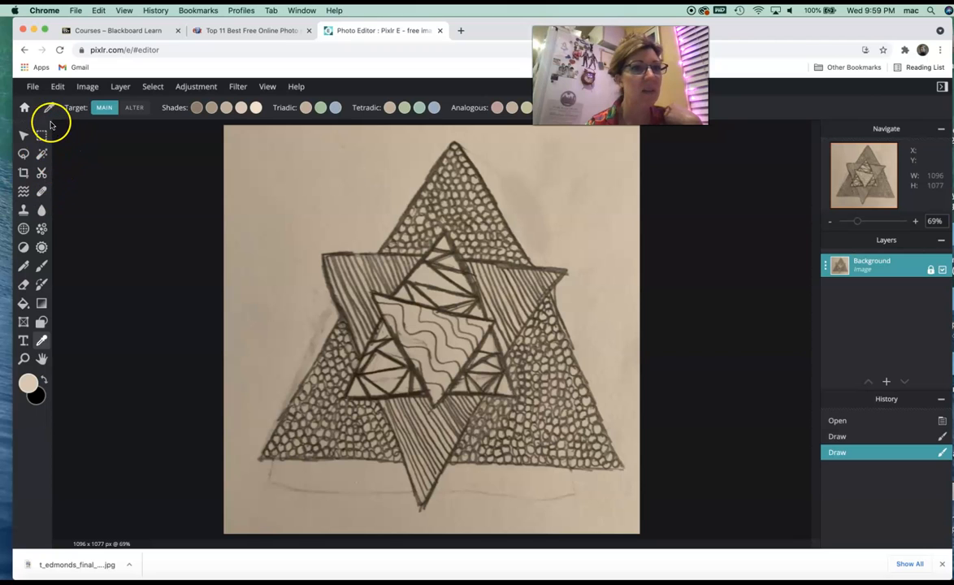
click(41, 266)
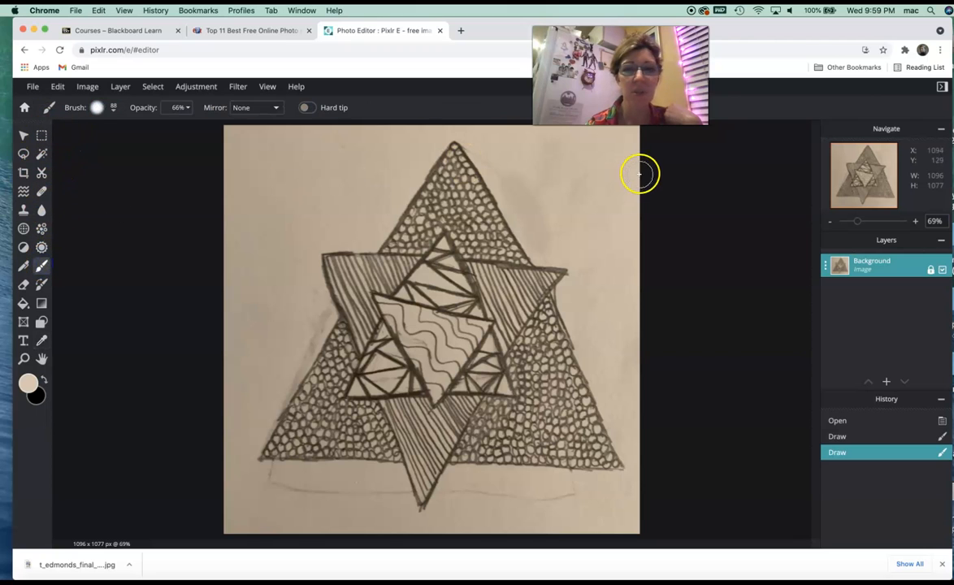
drag(540, 228, 511, 177)
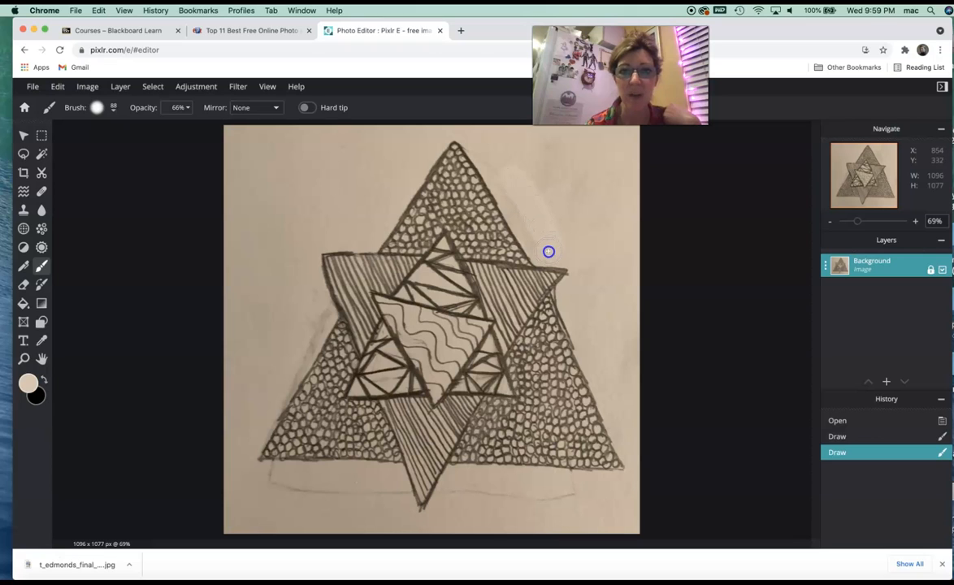
click(559, 213)
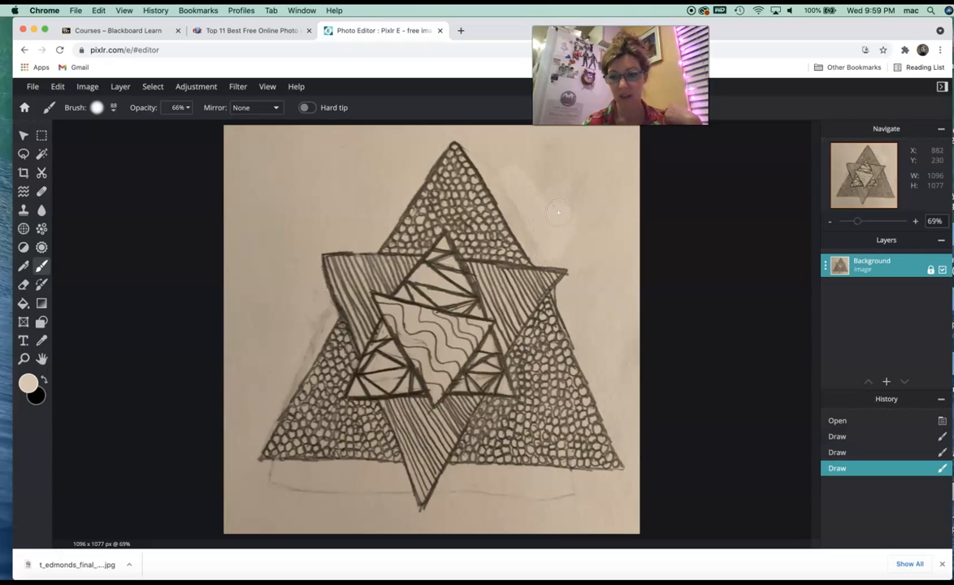
Step: Set the brush size to 510 px and brush over the paper along the drawing's right, left and bottom margins
click(115, 108)
drag(134, 148, 145, 151)
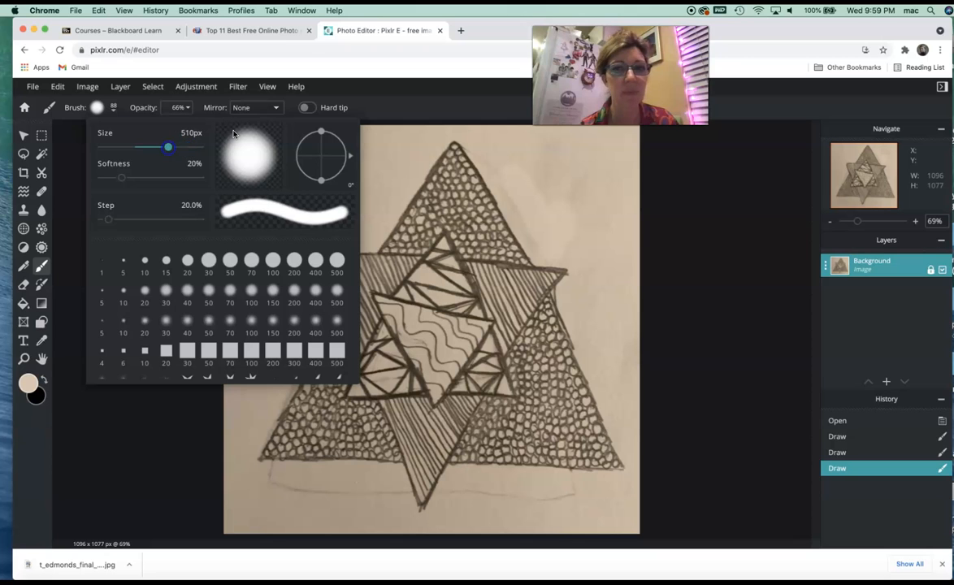
click(606, 249)
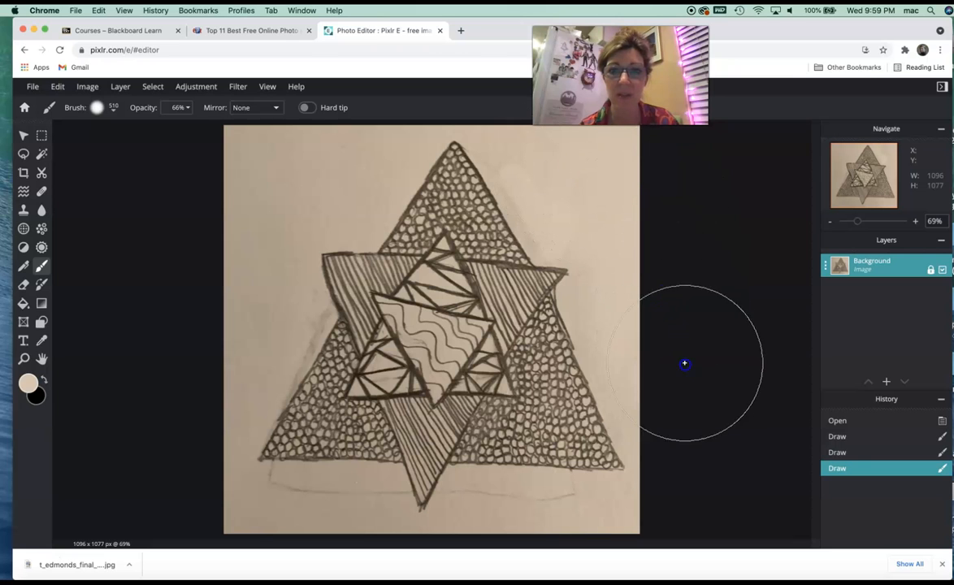
click(667, 309)
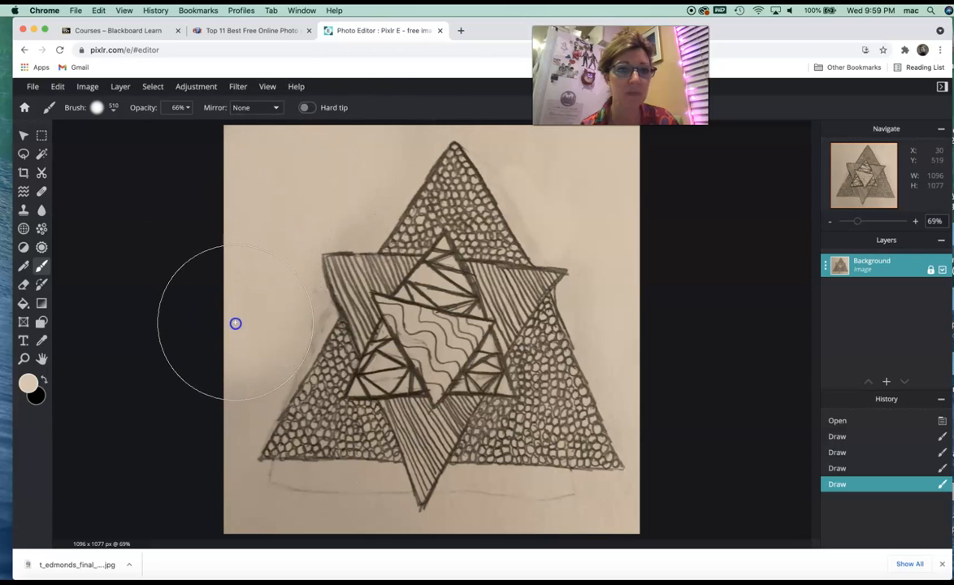
drag(212, 365, 164, 438)
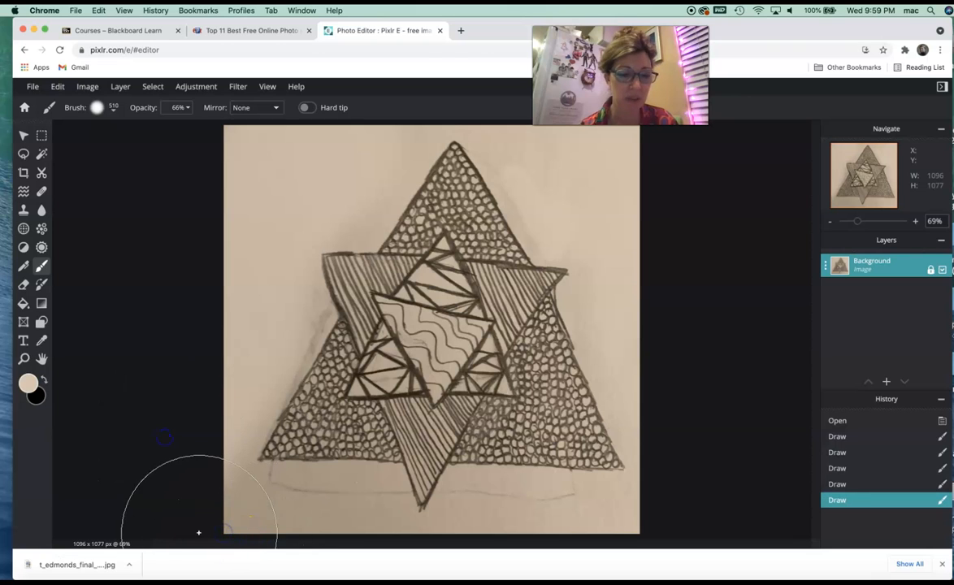
scroll(215, 537, down, 1)
mouse_move(265, 515)
mouse_down()
mouse_move(354, 532)
mouse_move(271, 528)
mouse_move(543, 532)
mouse_up()
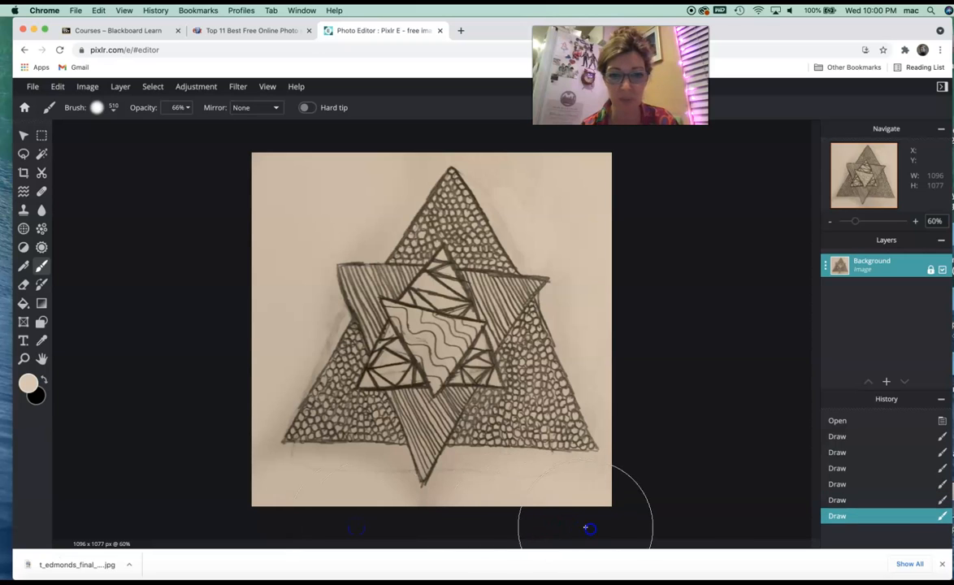
click(484, 537)
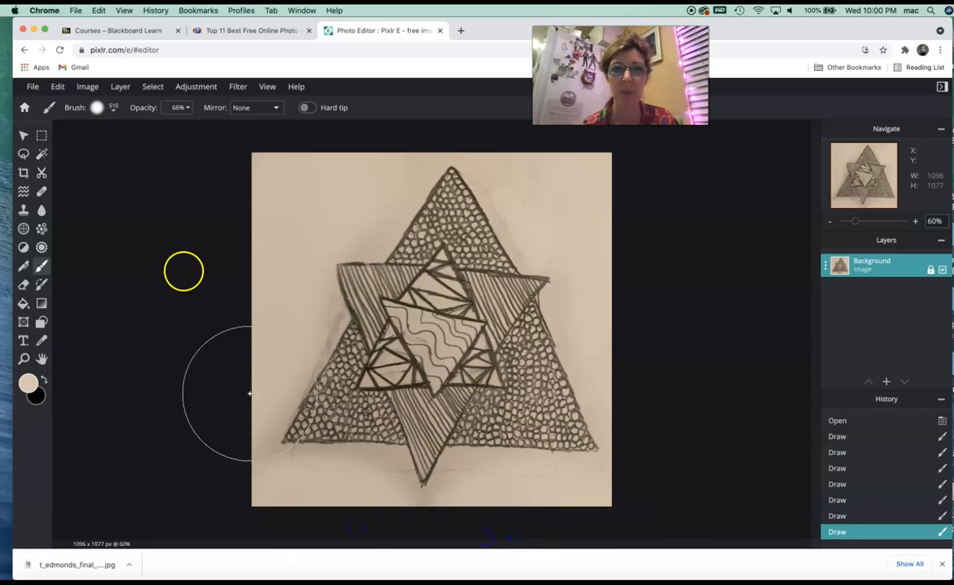
Step: Set the brush softness to 100% and brush over the paper below the triangle's lower right corner
click(112, 109)
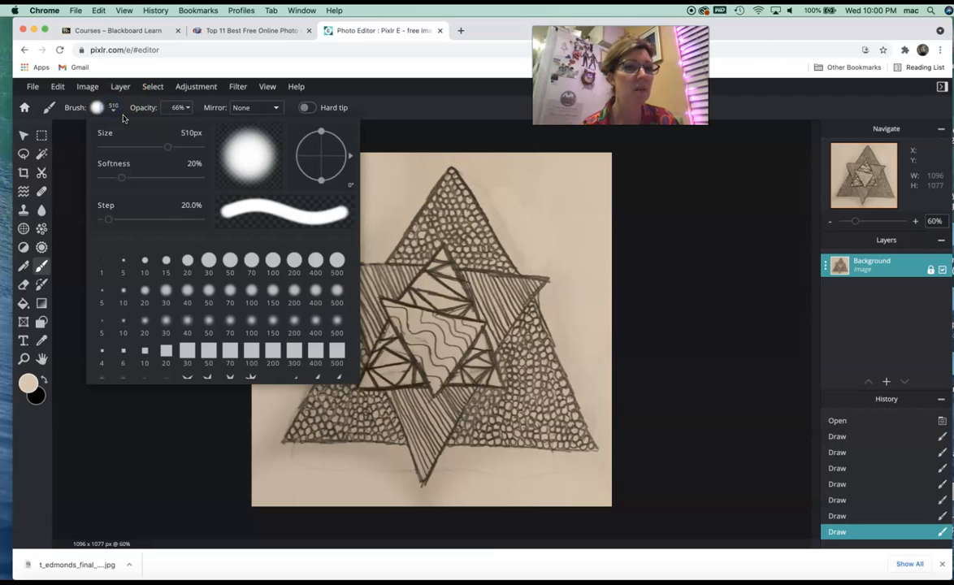
drag(122, 177, 200, 177)
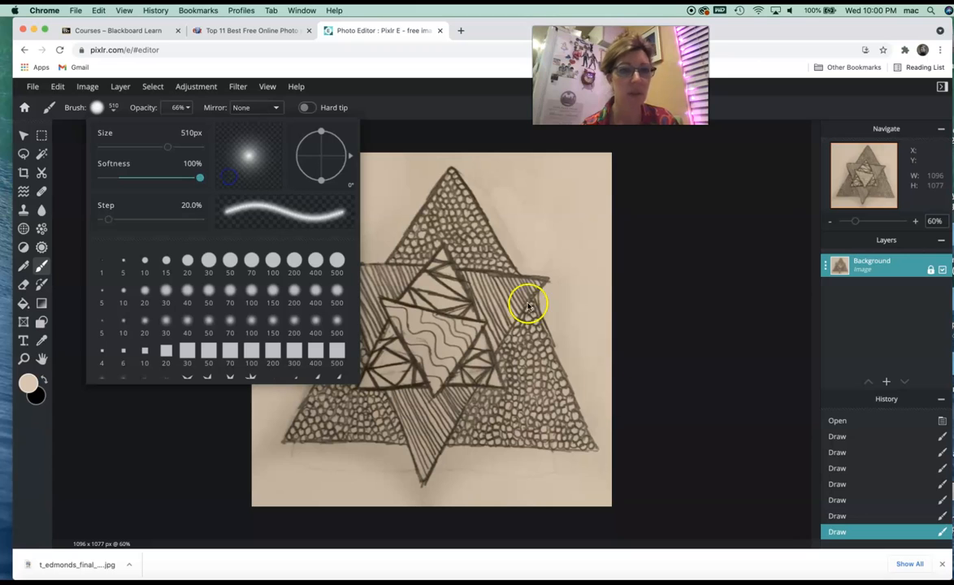
click(550, 477)
mouse_move(551, 476)
mouse_down()
mouse_move(547, 488)
mouse_move(532, 487)
mouse_up()
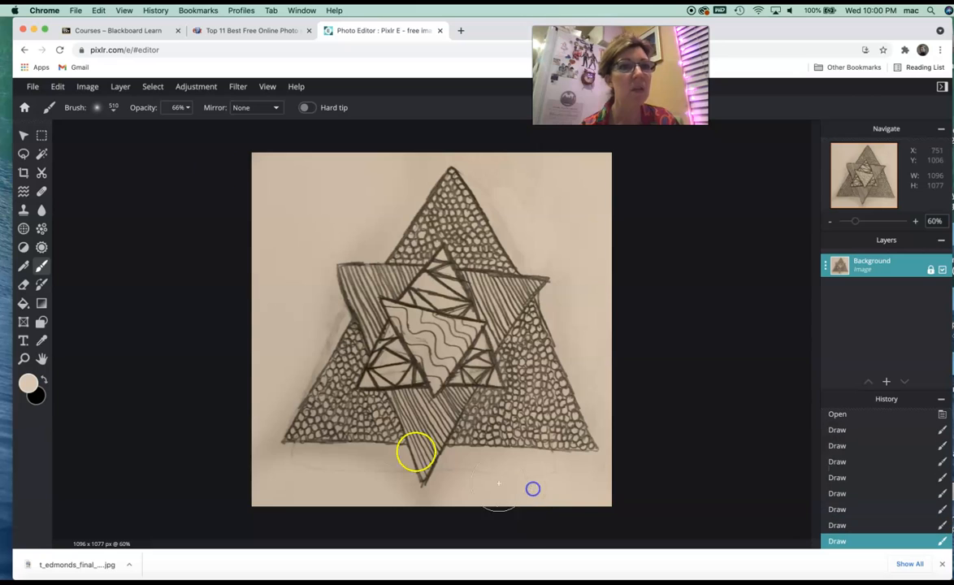
Step: Raise the brush opacity to 100% and brush along the paper beneath the triangle's right half
click(187, 113)
drag(154, 126, 206, 127)
drag(494, 458, 502, 485)
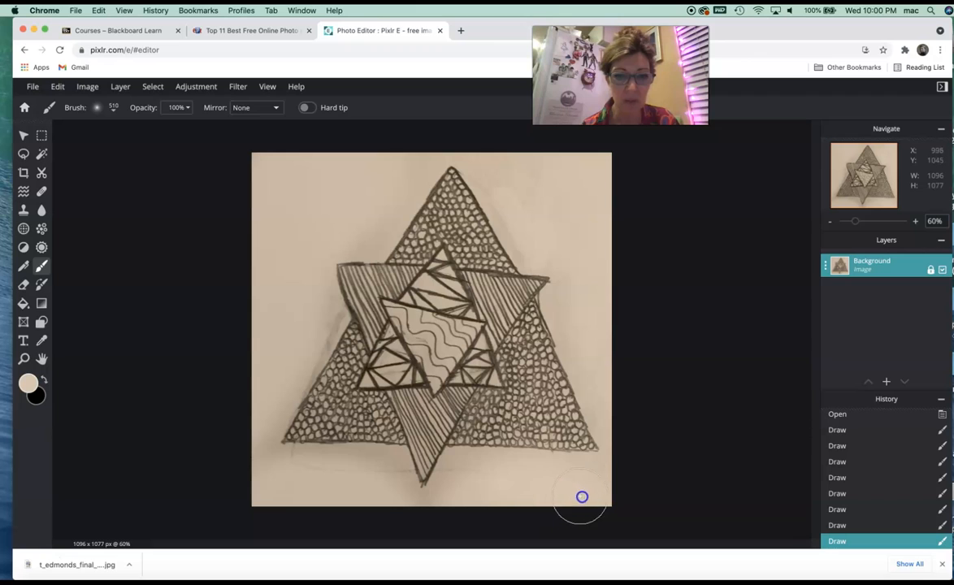
click(475, 501)
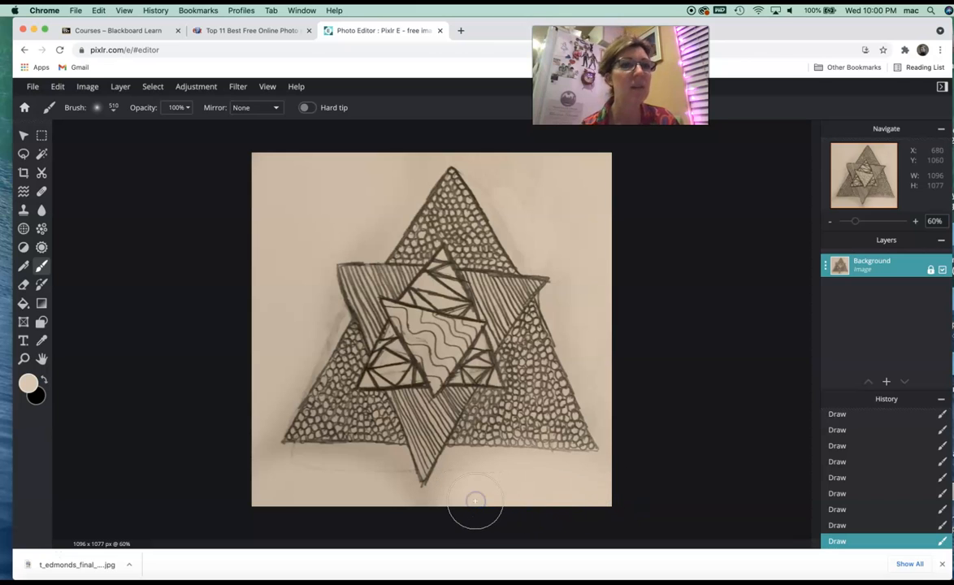
Step: Set the brush softness to 0% and the brush size to 84 px
click(99, 108)
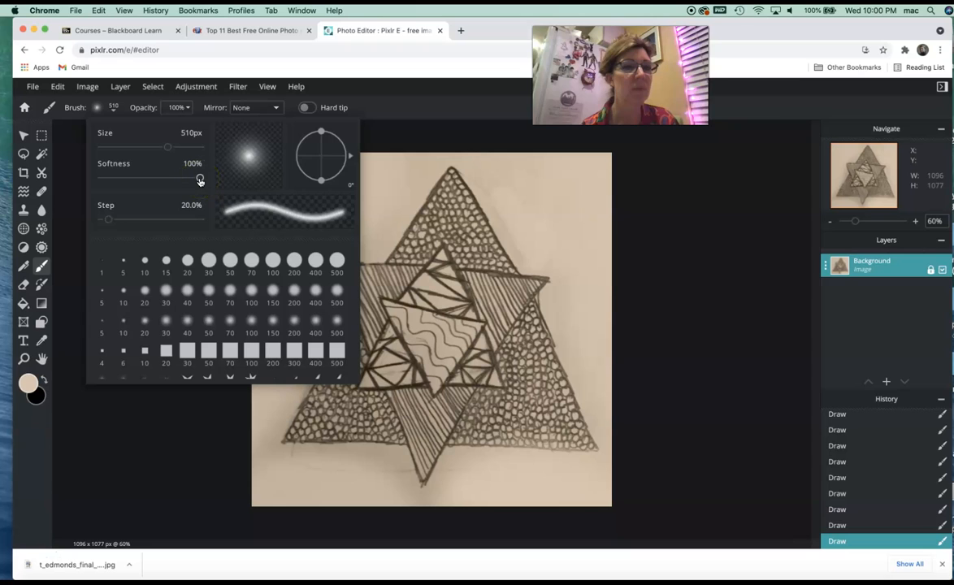
drag(200, 181, 94, 176)
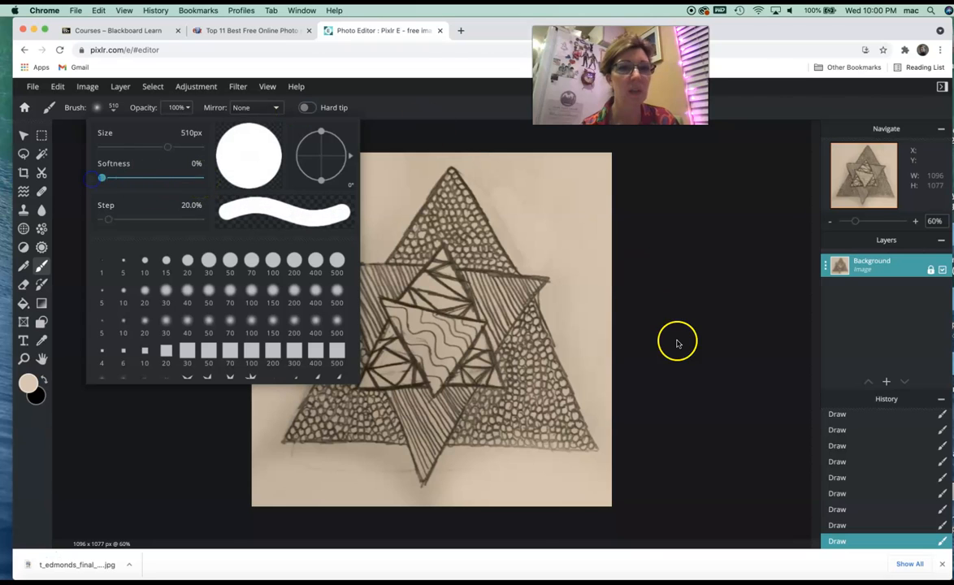
click(563, 488)
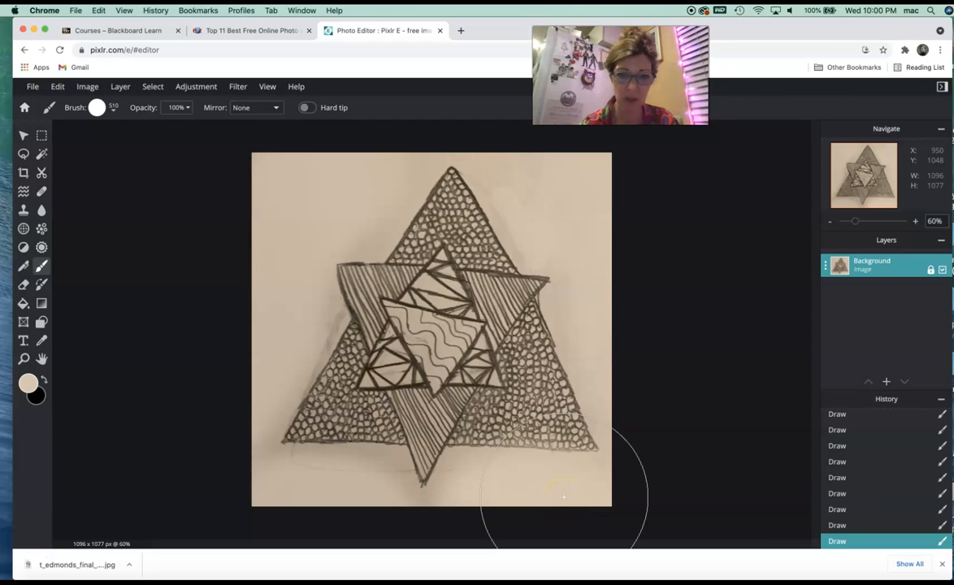
click(114, 110)
drag(165, 147, 135, 149)
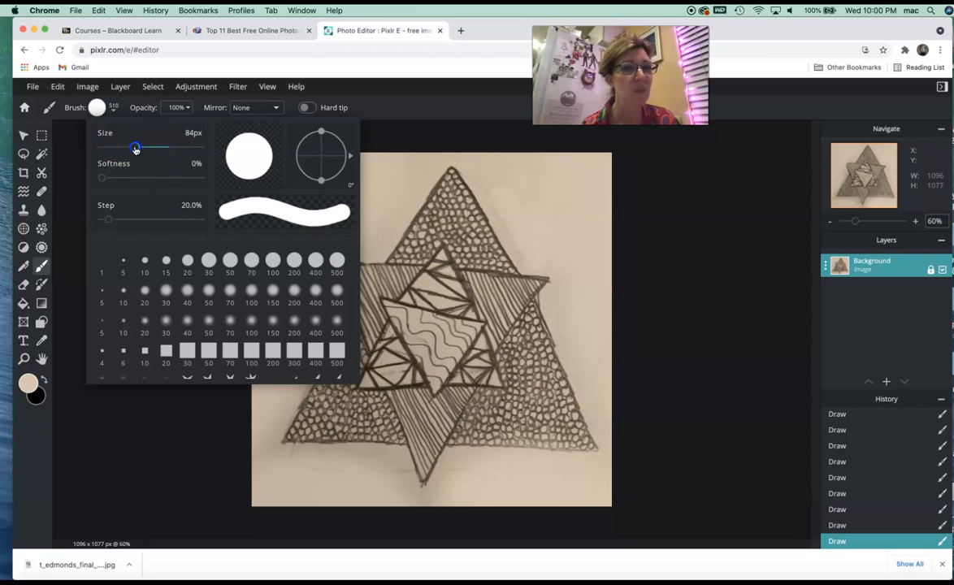
Step: Paint the paper colour solidly over the smudges right of the triangle and across the whole strip beneath its base
click(592, 308)
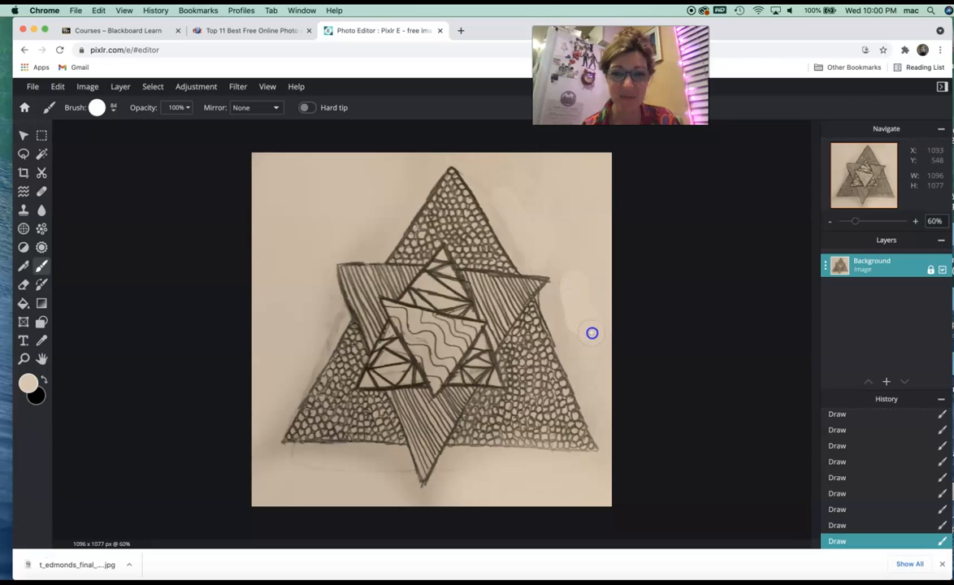
drag(550, 477, 553, 478)
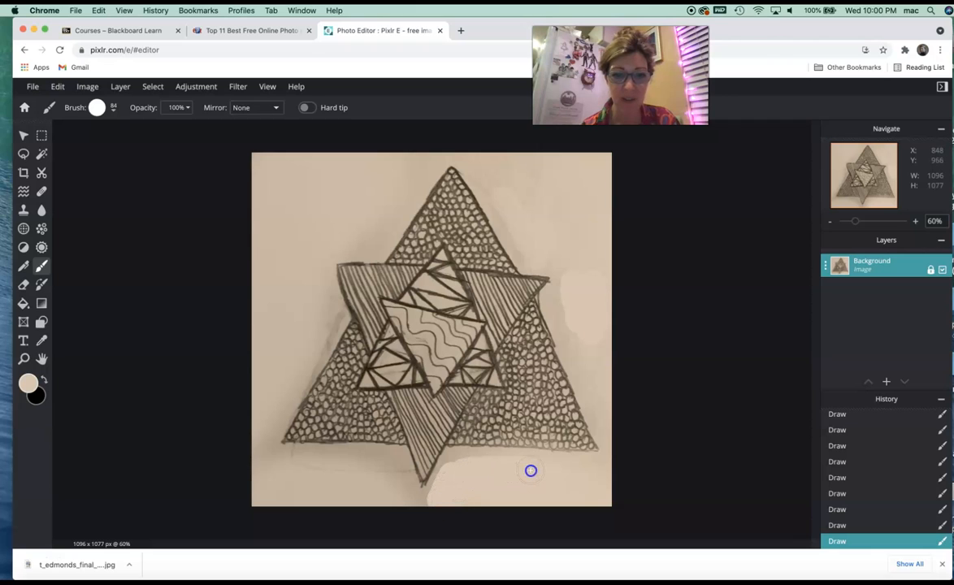
mouse_move(613, 478)
mouse_down()
mouse_move(569, 502)
mouse_move(540, 498)
mouse_move(597, 502)
mouse_up()
mouse_move(386, 476)
mouse_down()
mouse_move(415, 508)
mouse_move(390, 479)
mouse_move(263, 468)
mouse_move(386, 499)
mouse_move(240, 491)
mouse_up()
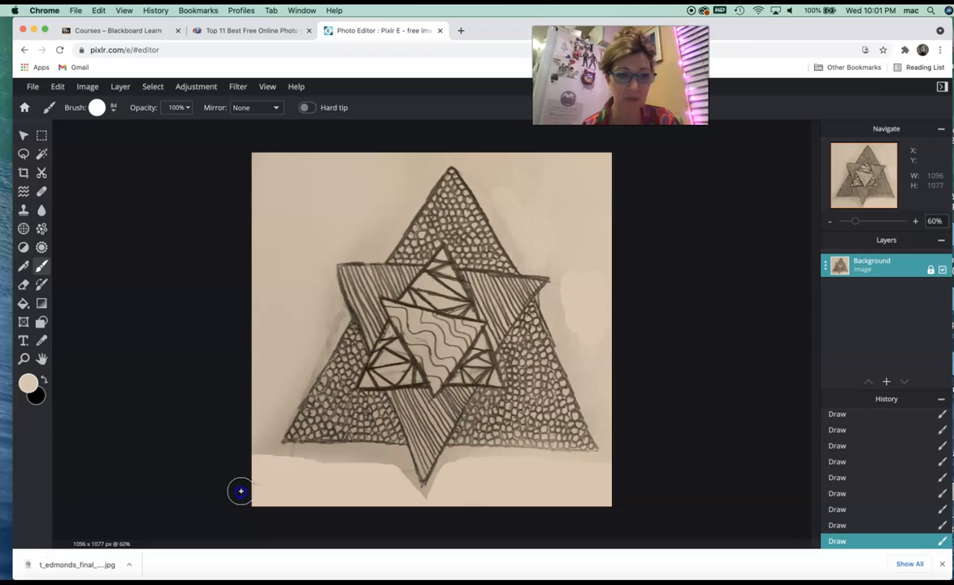